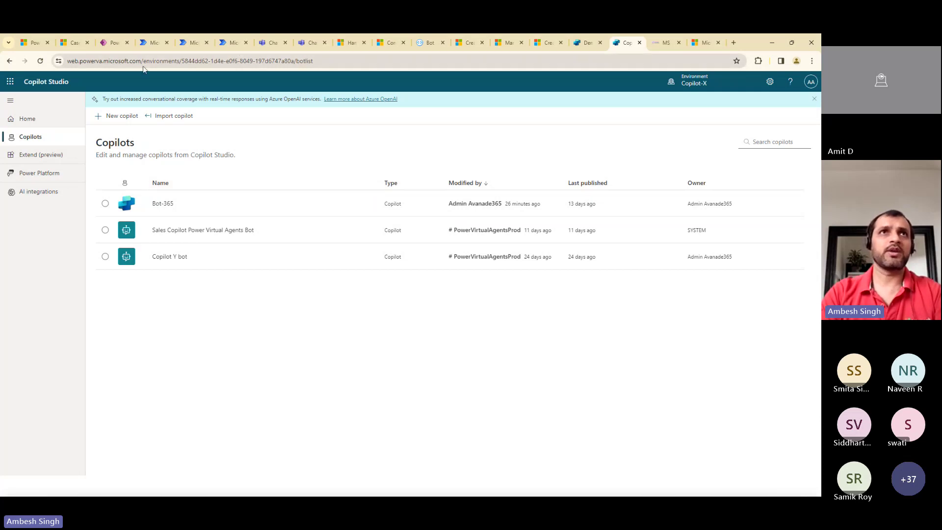
Highlight the web.powerva.microsoft.com part of the Copilot Studio page address
{"action": "left_click", "coordinate": [70, 62]}
{"action": "left_click", "coordinate": [70, 63]}
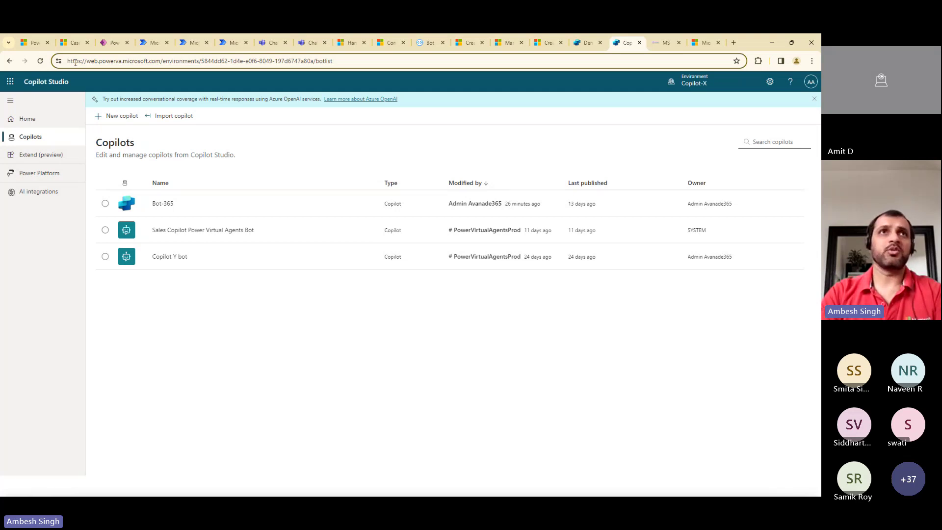
{"action": "left_click_drag", "start_coordinate": [160, 60], "coordinate": [46, 69]}
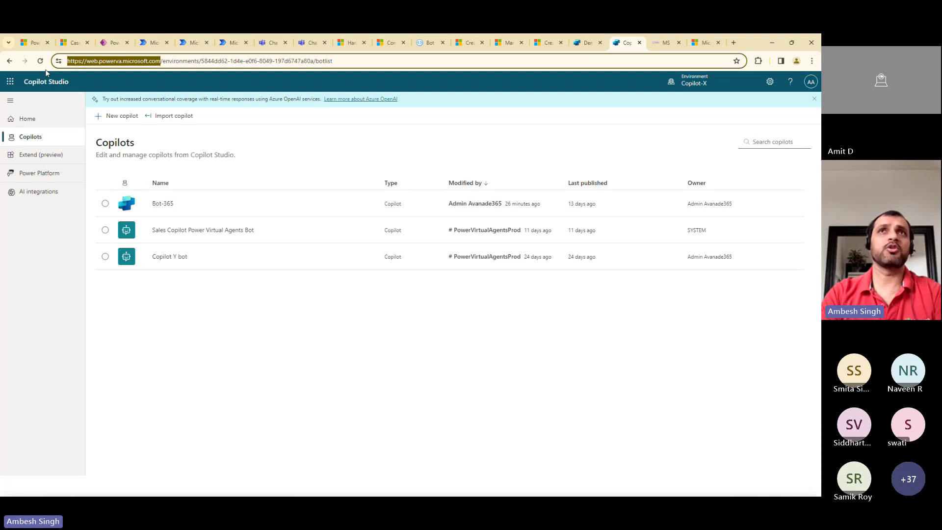
Go to make.powerapps.com in a new tab and launch Power Virtual Agents from the Power Platform list
{"action": "left_click", "coordinate": [733, 43]}
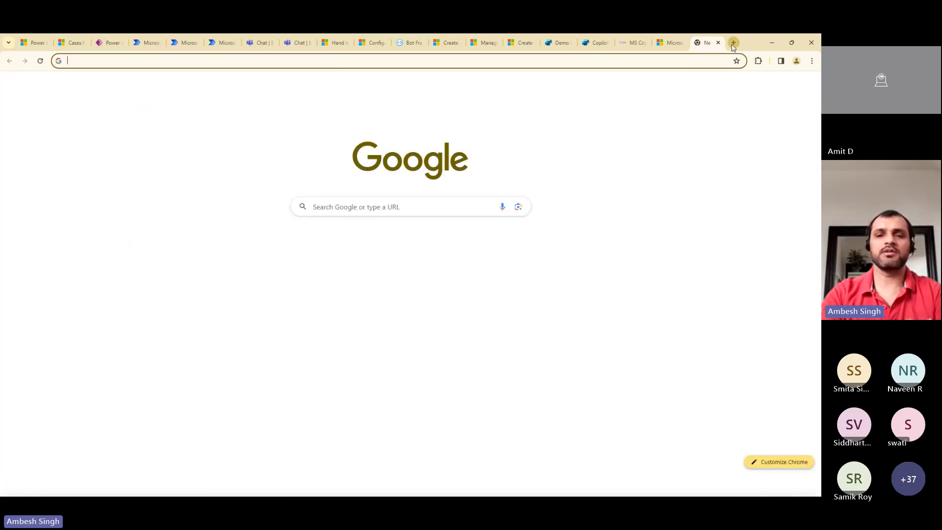
{"action": "type", "text": "pow"}
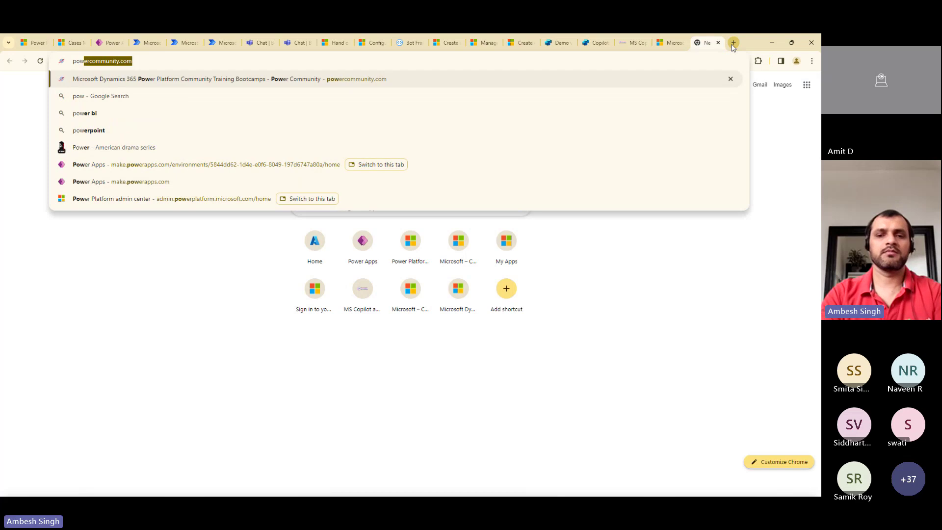
{"action": "key", "text": "ctrl+a"}
{"action": "type", "text": "make"}
{"action": "key", "text": "Return"}
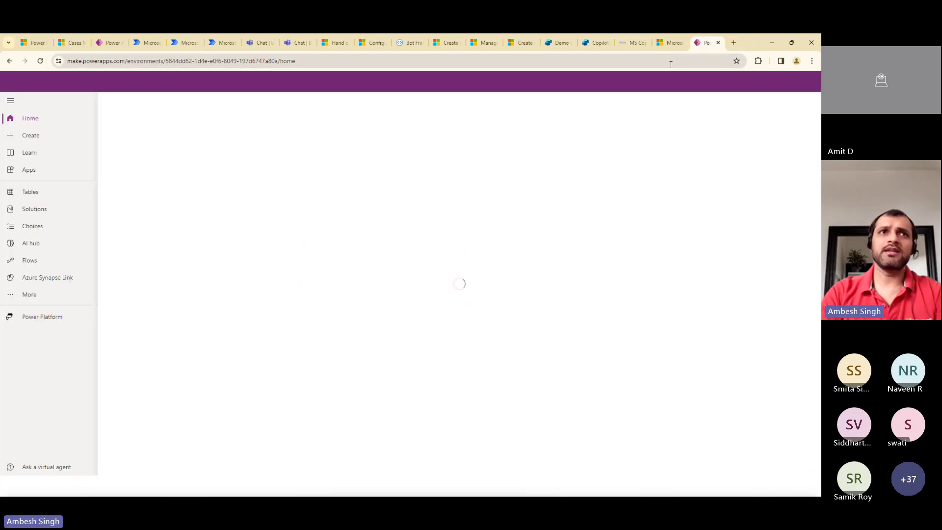
{"action": "left_click", "coordinate": [55, 321]}
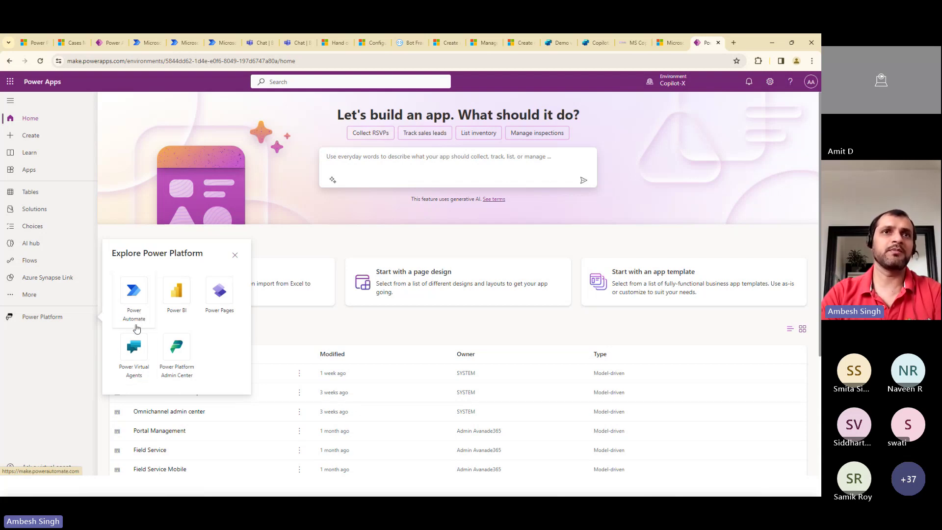
{"action": "left_click", "coordinate": [136, 351]}
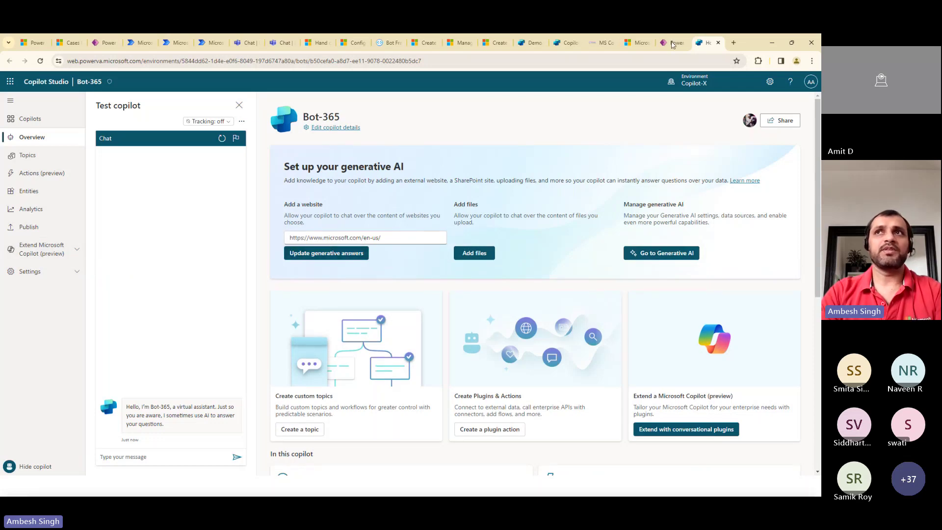
View the account, settings and help panels, then return to the Copilots list
{"action": "left_click", "coordinate": [811, 81]}
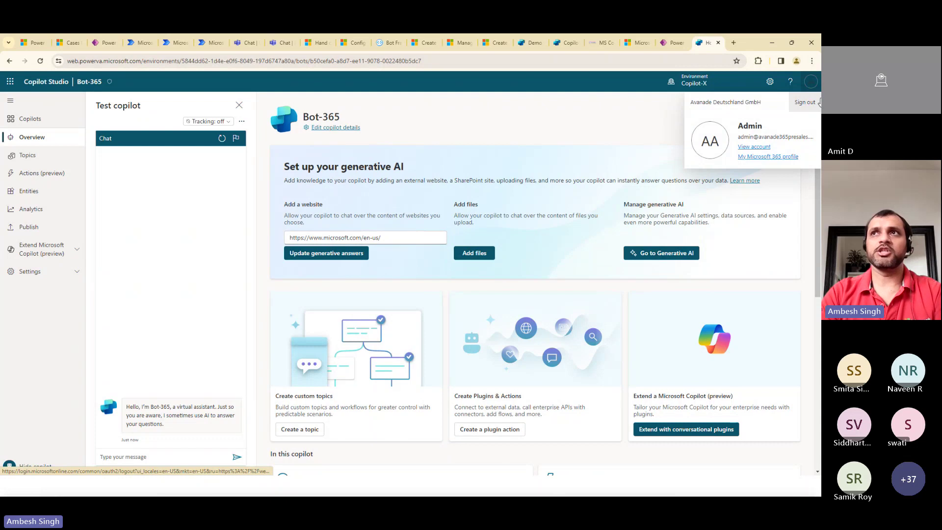
{"action": "left_click", "coordinate": [770, 82]}
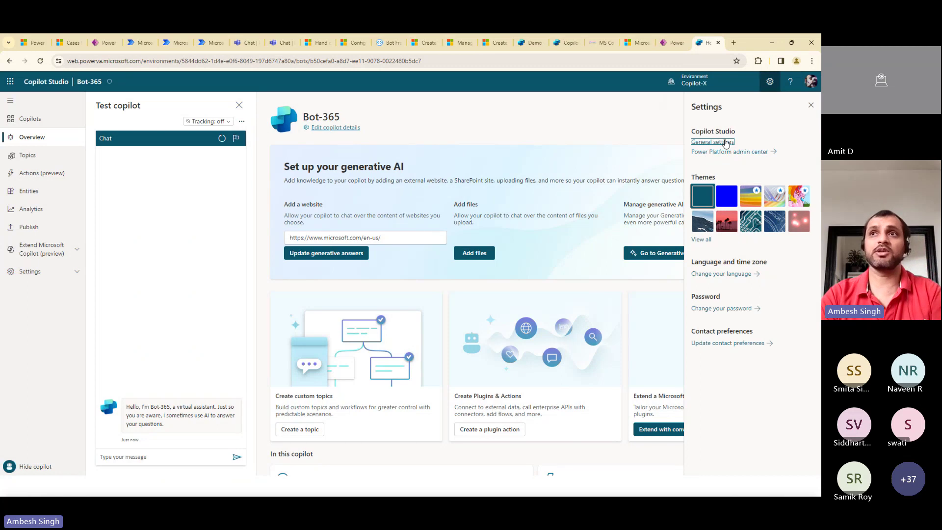
{"action": "left_click", "coordinate": [790, 83]}
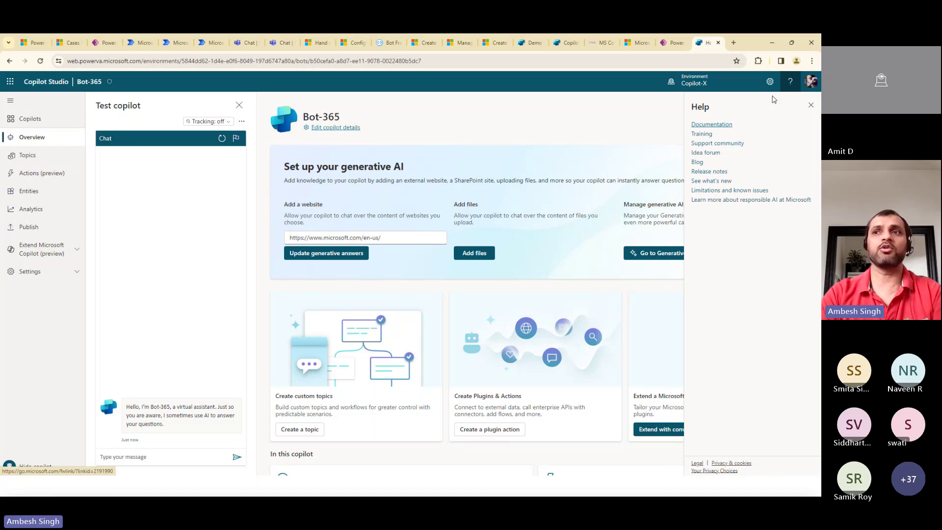
{"action": "left_click", "coordinate": [700, 84]}
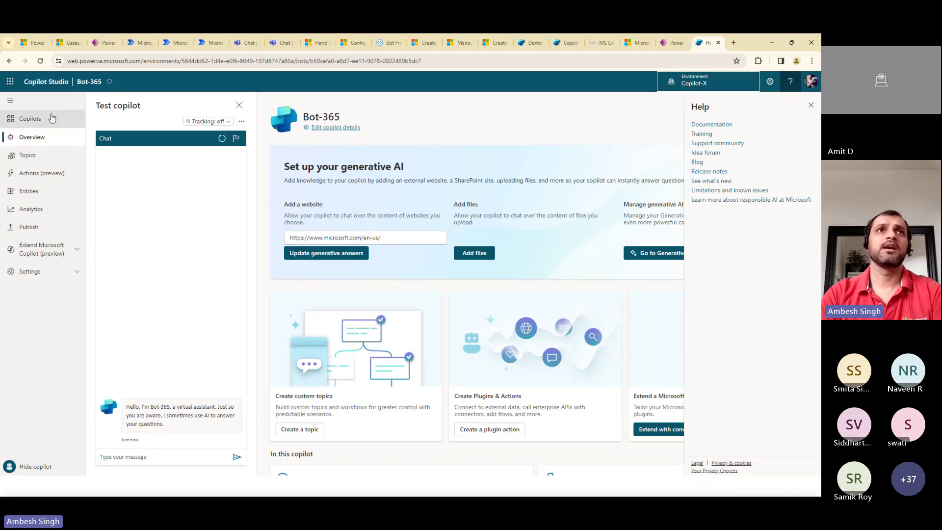
{"action": "left_click", "coordinate": [11, 101]}
{"action": "left_click", "coordinate": [10, 119]}
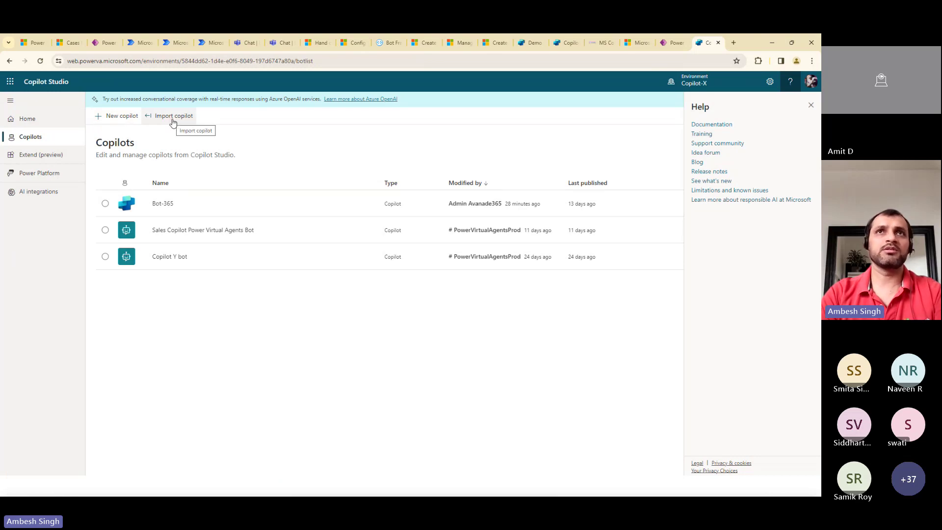
Start a new copilot and name it 'Microsoft BOT'
{"action": "left_click", "coordinate": [122, 116]}
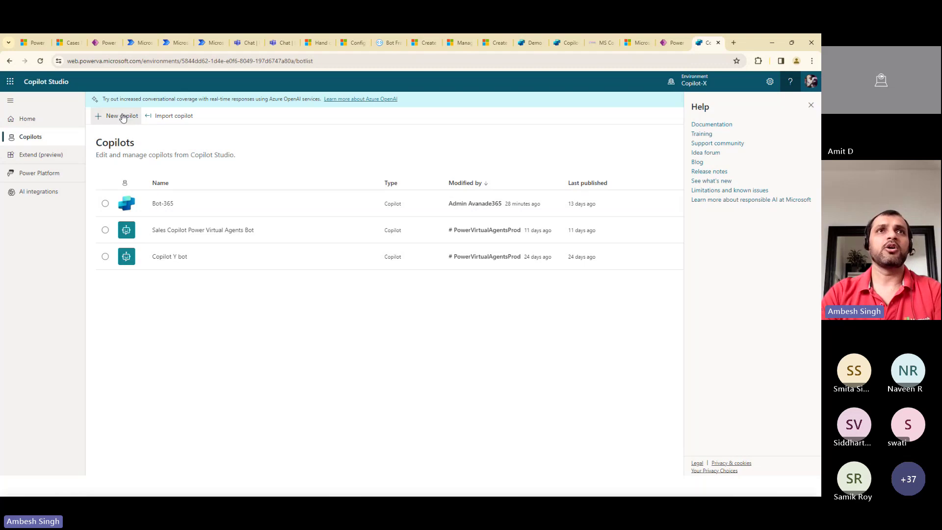
{"action": "left_click", "coordinate": [247, 167]}
{"action": "key", "text": "ctrl+a"}
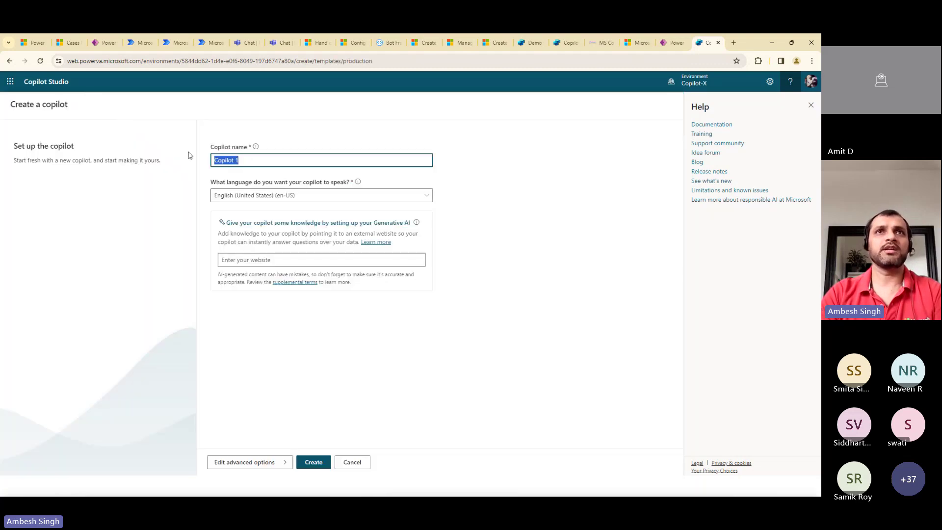
{"action": "type", "text": "Micor"}
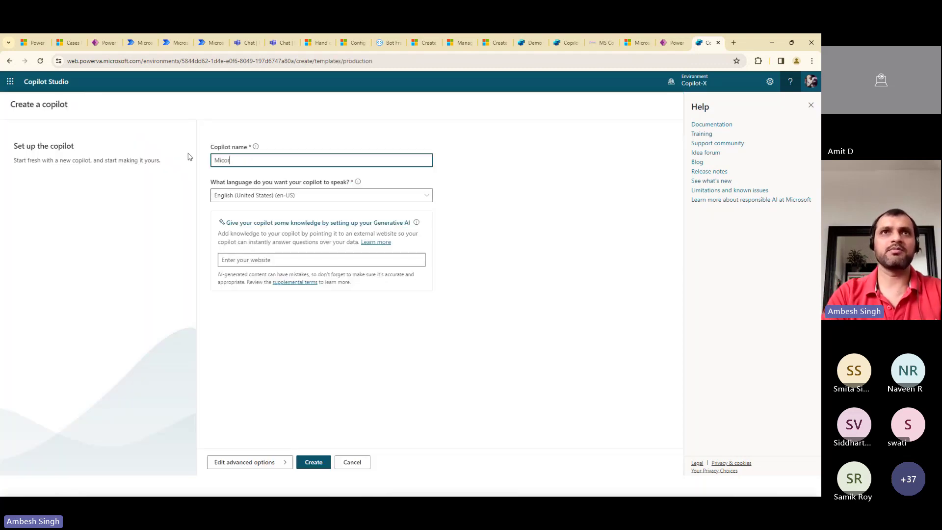
{"action": "key", "text": "BackSpace"}
{"action": "key", "text": "BackSpace"}
{"action": "type", "text": "ro"}
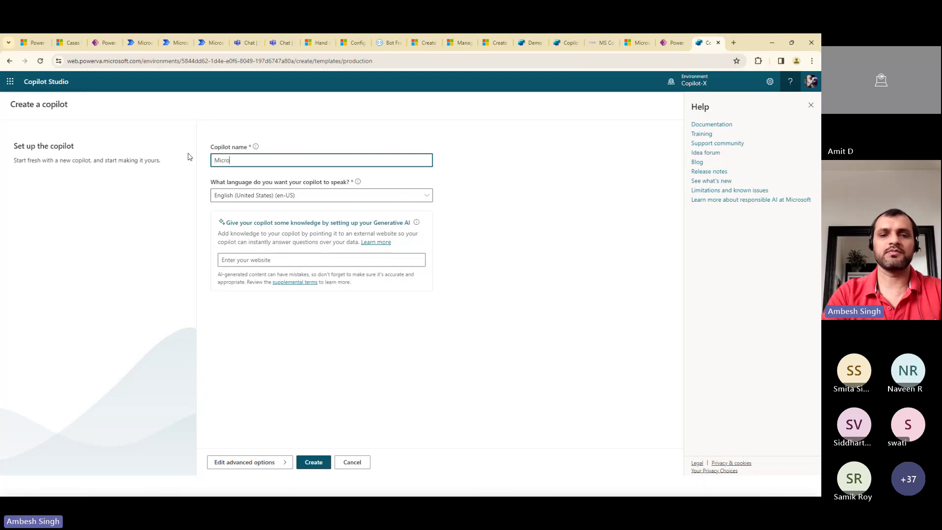
{"action": "type", "text": "soft BOT"}
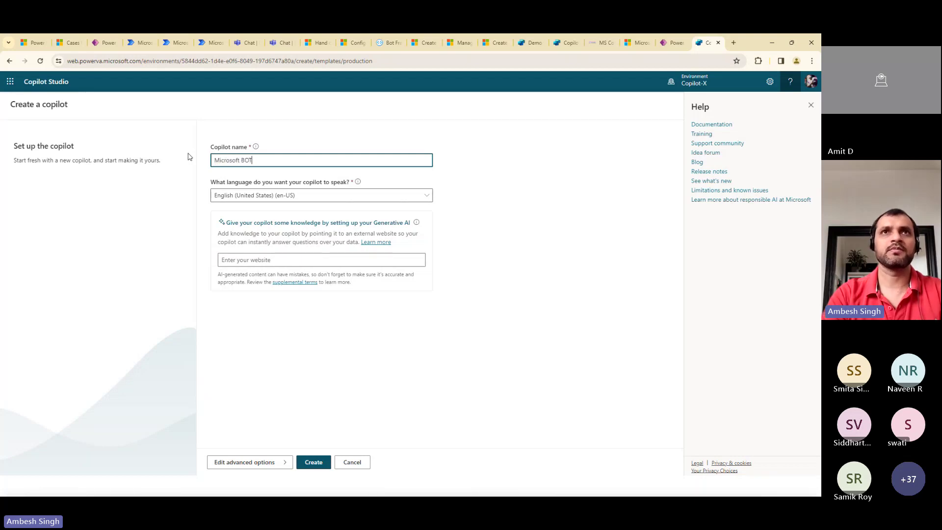
{"action": "left_click", "coordinate": [638, 42]}
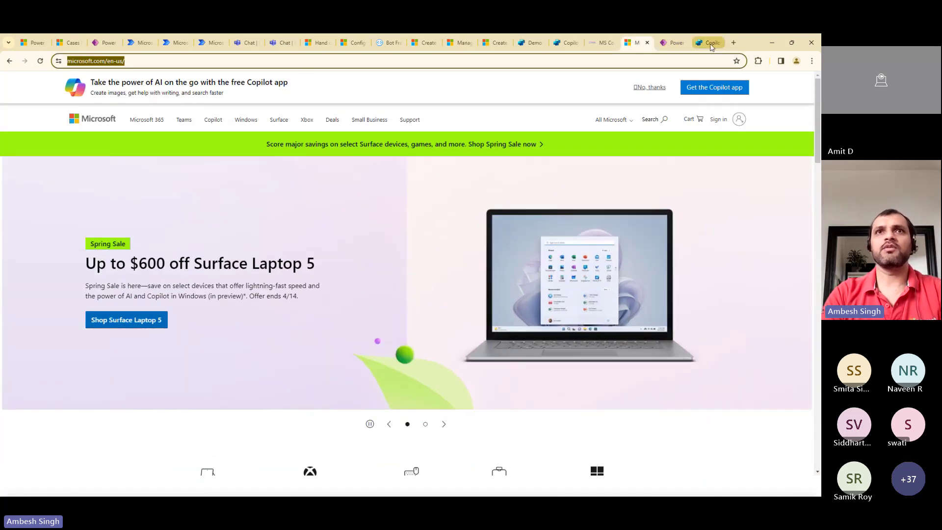
{"action": "left_click", "coordinate": [710, 43]}
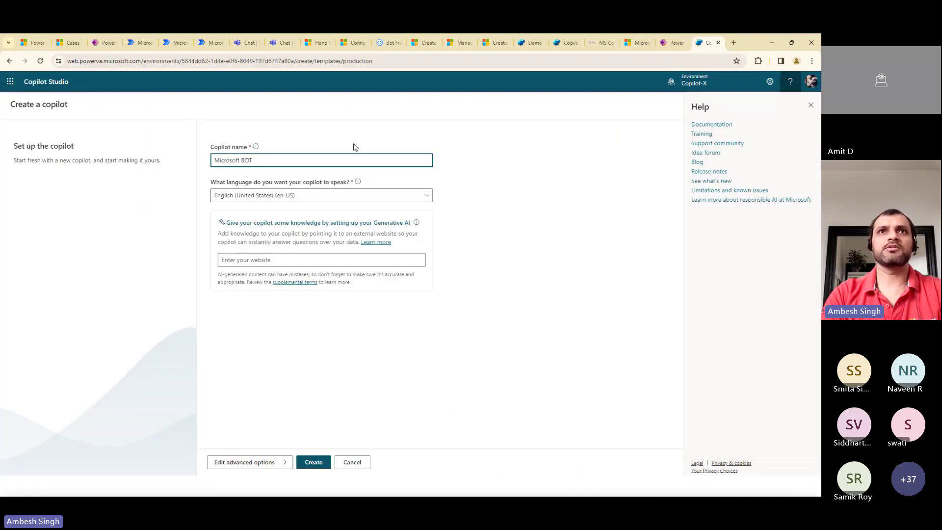
{"action": "left_click", "coordinate": [323, 198]}
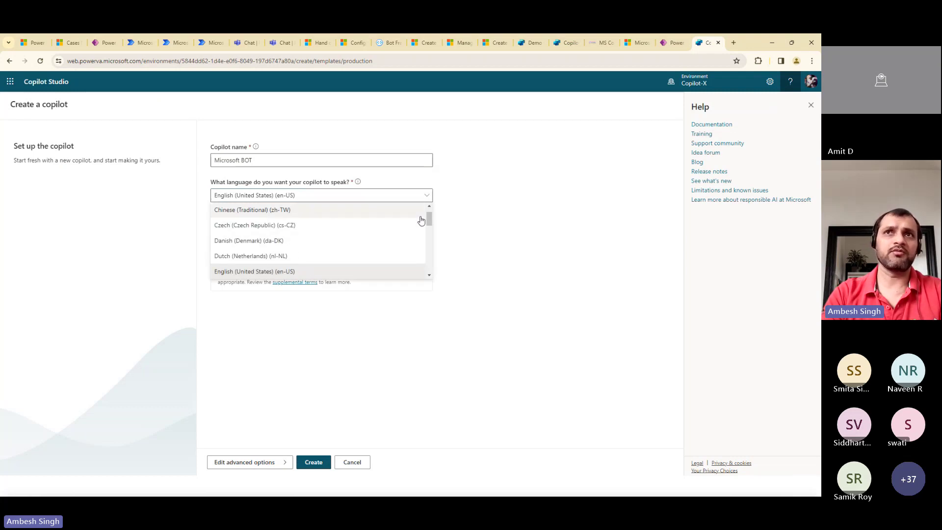
{"action": "scroll", "coordinate": [421, 220], "scroll_direction": "down", "scroll_amount": 5}
{"action": "scroll", "coordinate": [421, 240], "scroll_direction": "up", "scroll_amount": 5}
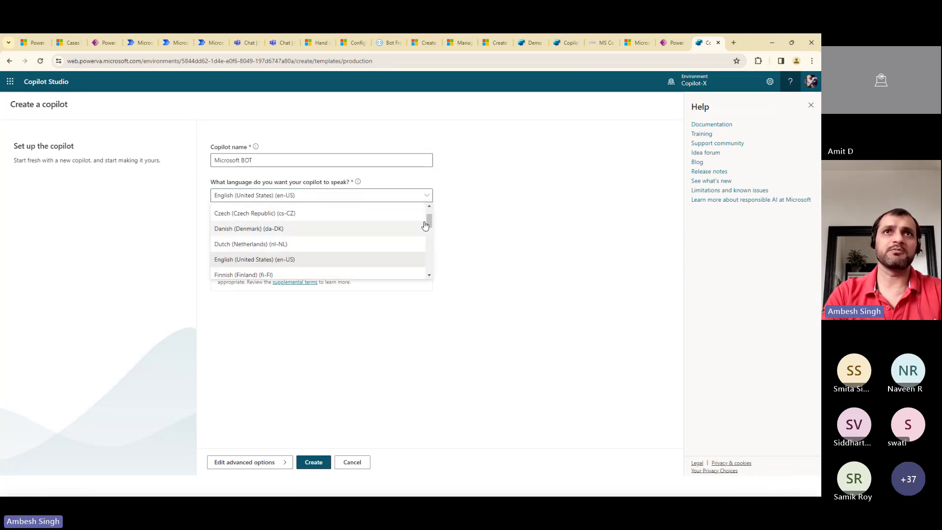
{"action": "left_click", "coordinate": [493, 231]}
{"action": "left_click", "coordinate": [300, 261]}
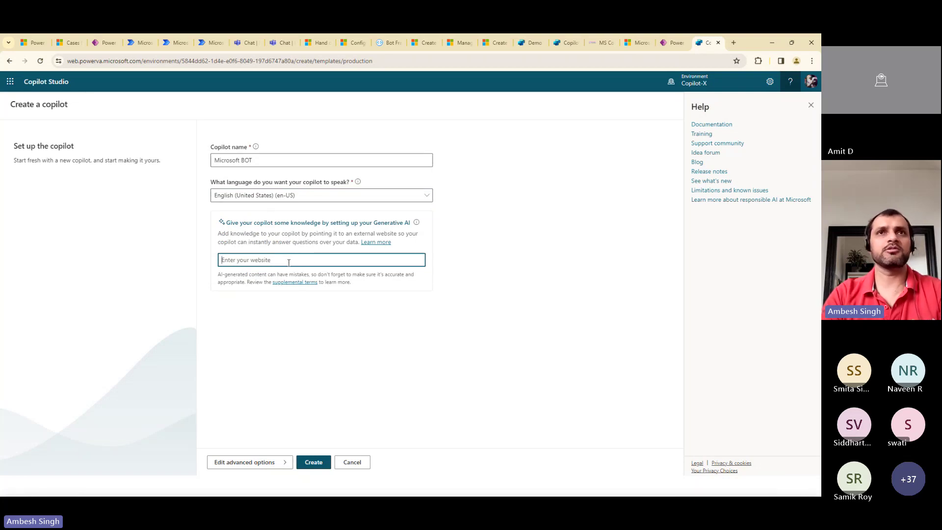
{"action": "type", "text": "https://www.microsoft.com/en-us/"}
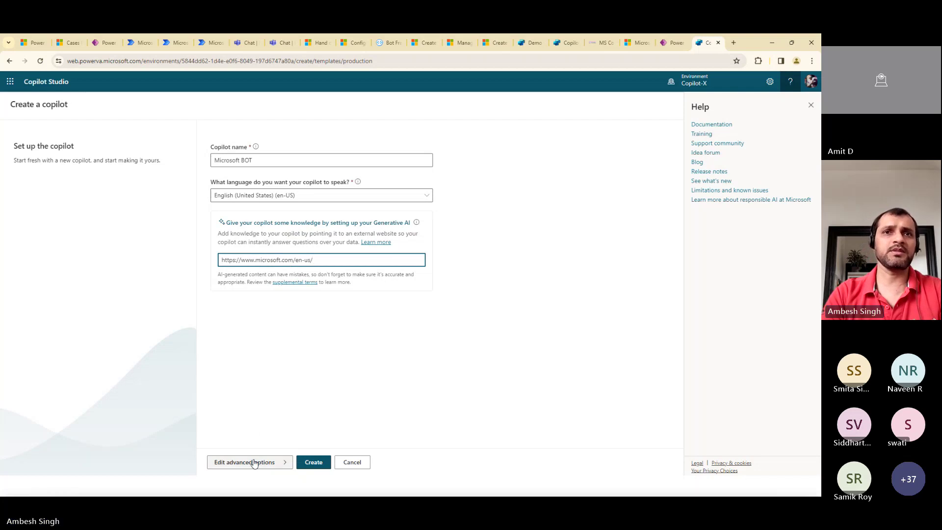
{"action": "left_click", "coordinate": [255, 461]}
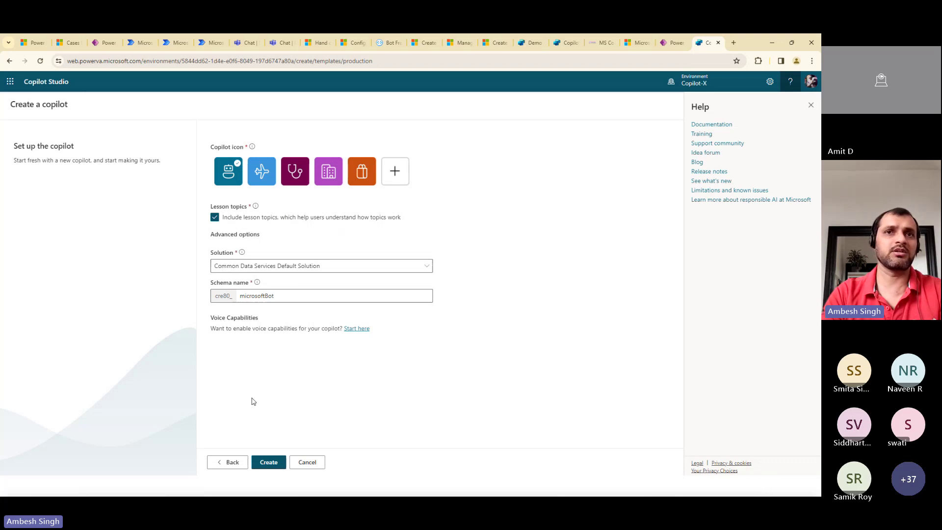
Create Microsoft BOT in CopilotXDefaultSolution with the orange icon
{"action": "left_click", "coordinate": [315, 269]}
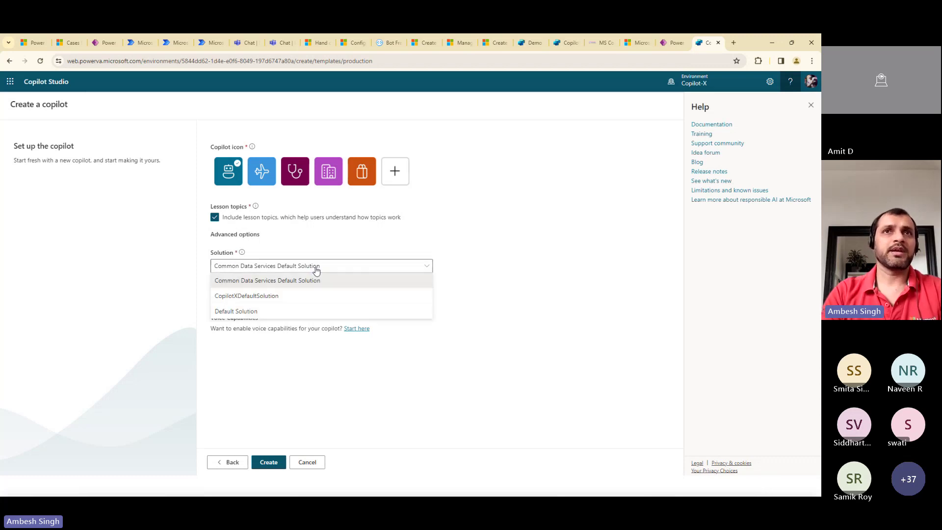
{"action": "left_click", "coordinate": [279, 297]}
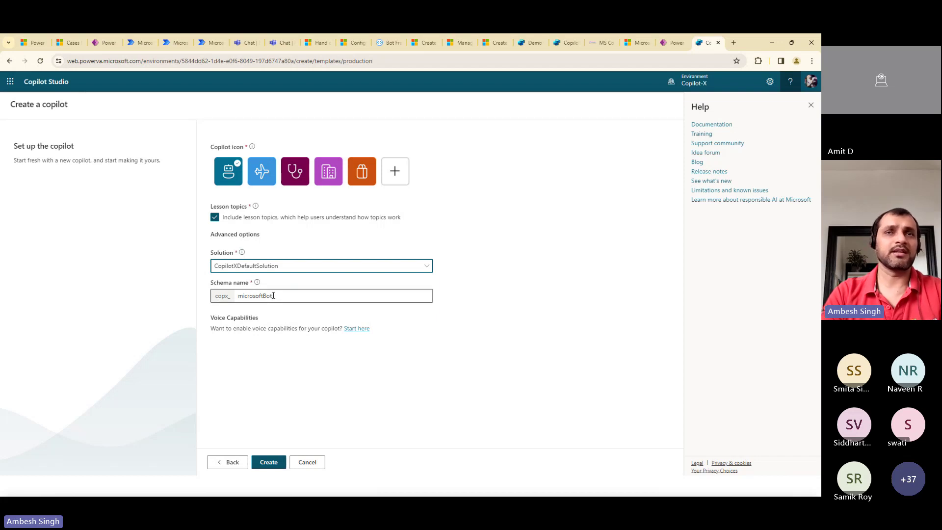
{"action": "left_click_drag", "start_coordinate": [273, 296], "coordinate": [210, 296]}
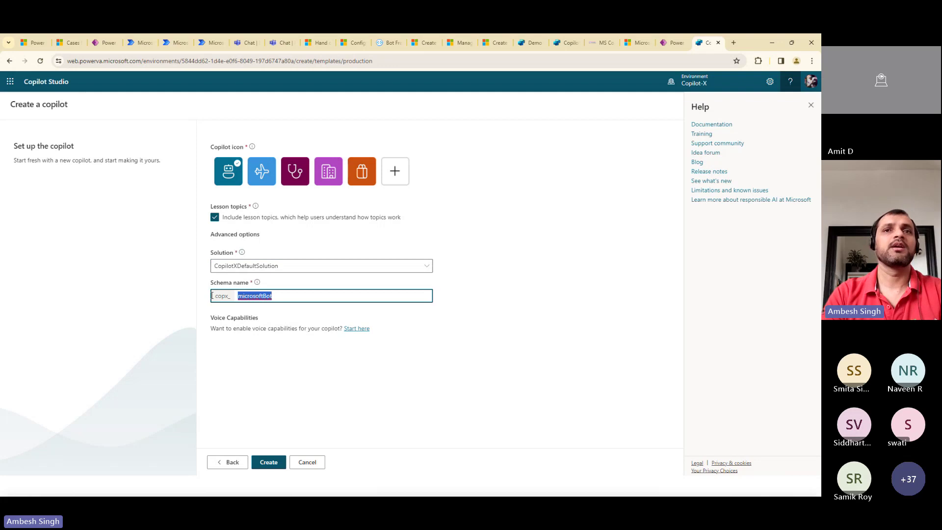
{"action": "left_click", "coordinate": [367, 183]}
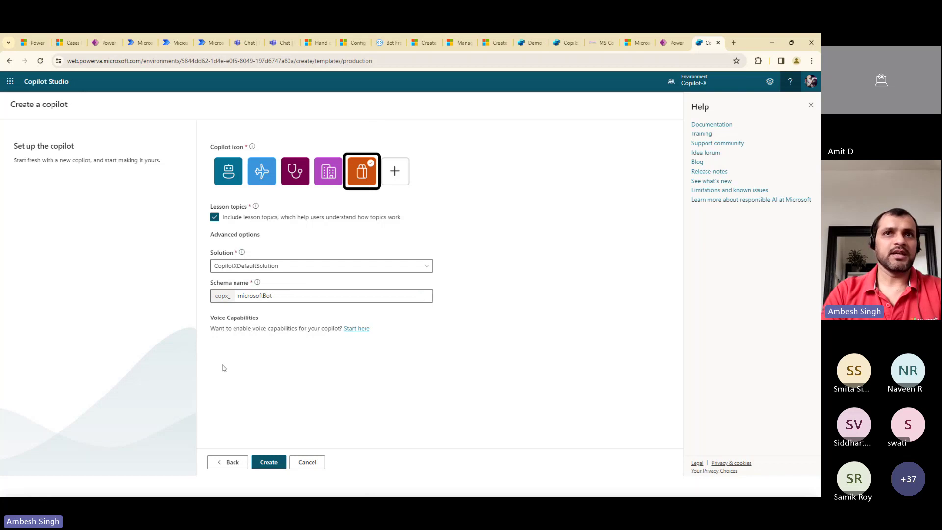
{"action": "left_click", "coordinate": [269, 463]}
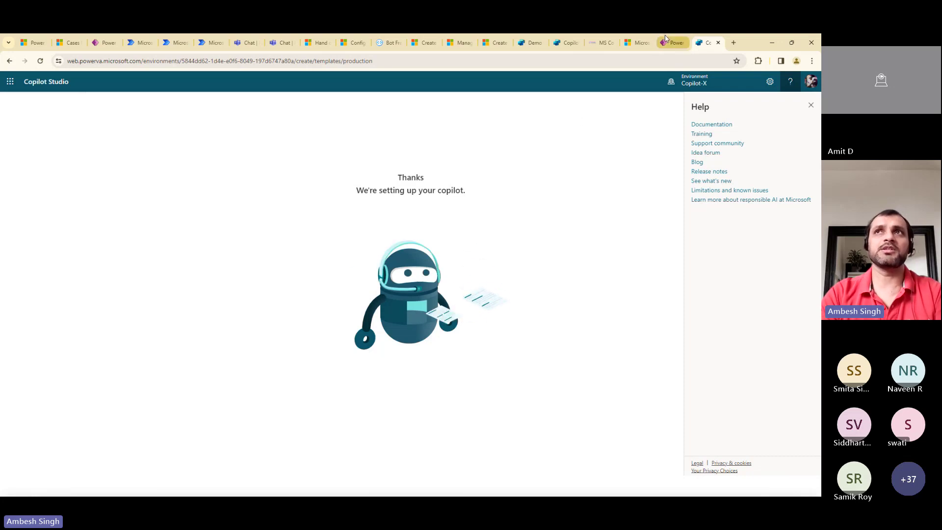
Open Bot-365 from the Copilots list and go to its generative answers settings
{"action": "left_click", "coordinate": [568, 42]}
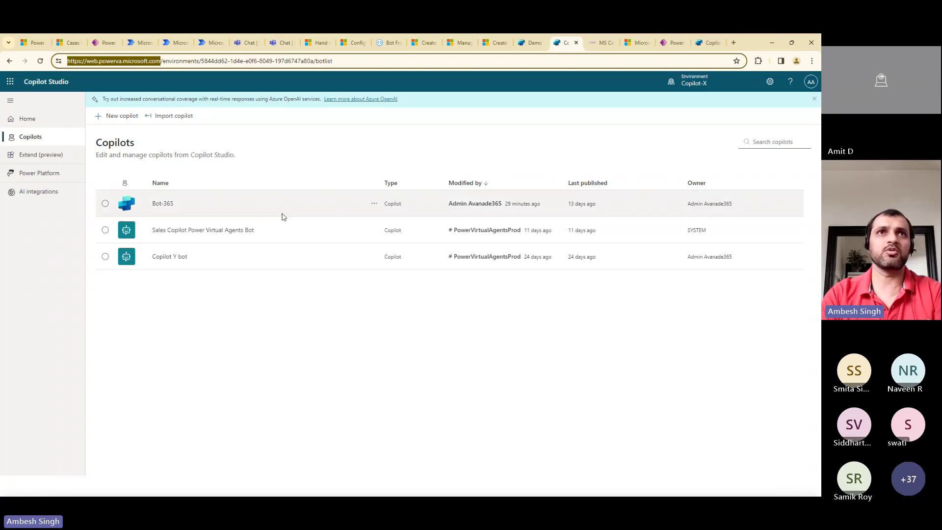
{"action": "left_click", "coordinate": [163, 210]}
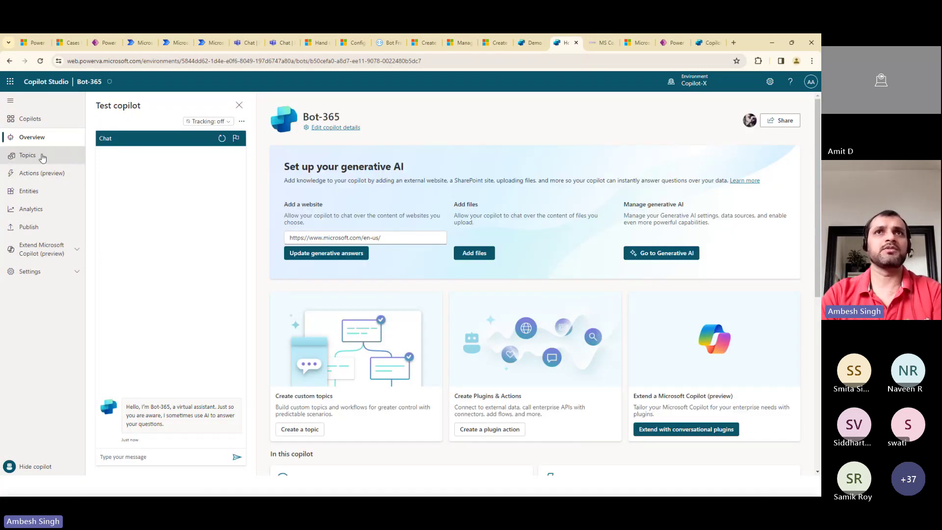
{"action": "left_click_drag", "start_coordinate": [283, 169], "coordinate": [426, 173]}
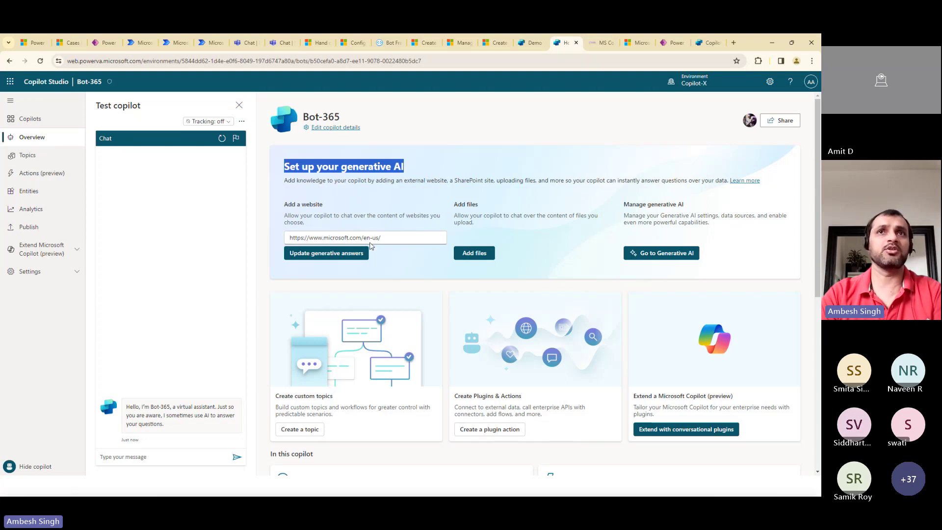
{"action": "left_click", "coordinate": [339, 253]}
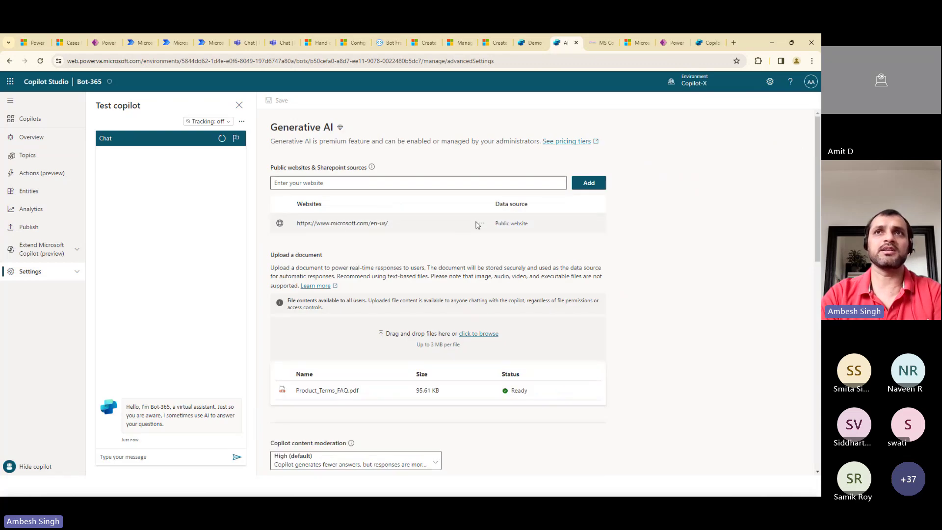
{"action": "left_click", "coordinate": [410, 181]}
{"action": "type", "text": "https://www.microsoft.com/en-us/"}
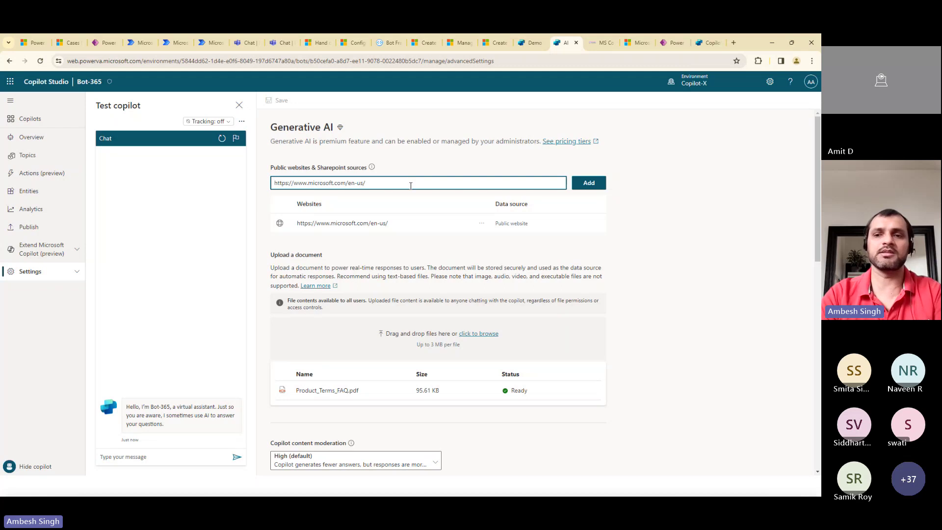
{"action": "key", "text": "BackSpace"}
{"action": "key", "text": "BackSpace"}
{"action": "key", "text": "BackSpace"}
{"action": "key", "text": "BackSpace"}
{"action": "key", "text": "BackSpace"}
{"action": "key", "text": "BackSpace"}
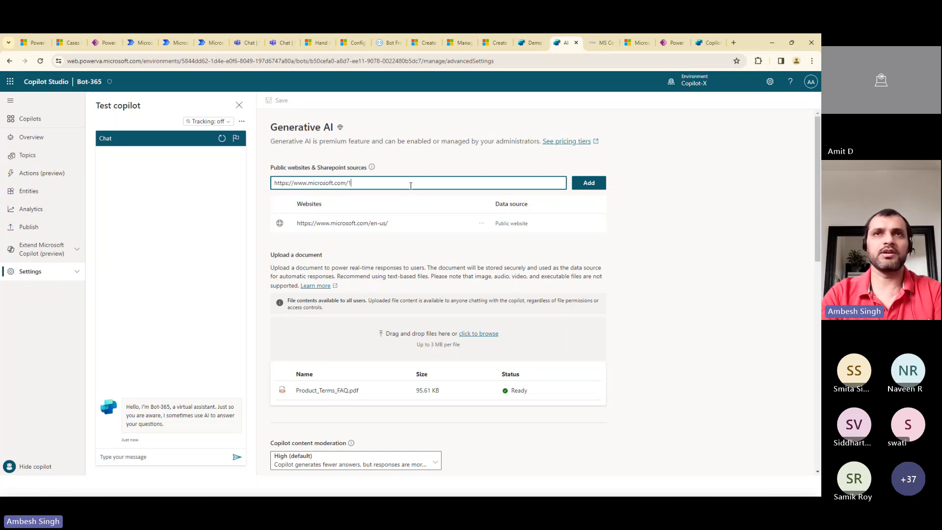
{"action": "type", "text": "1/2/3"}
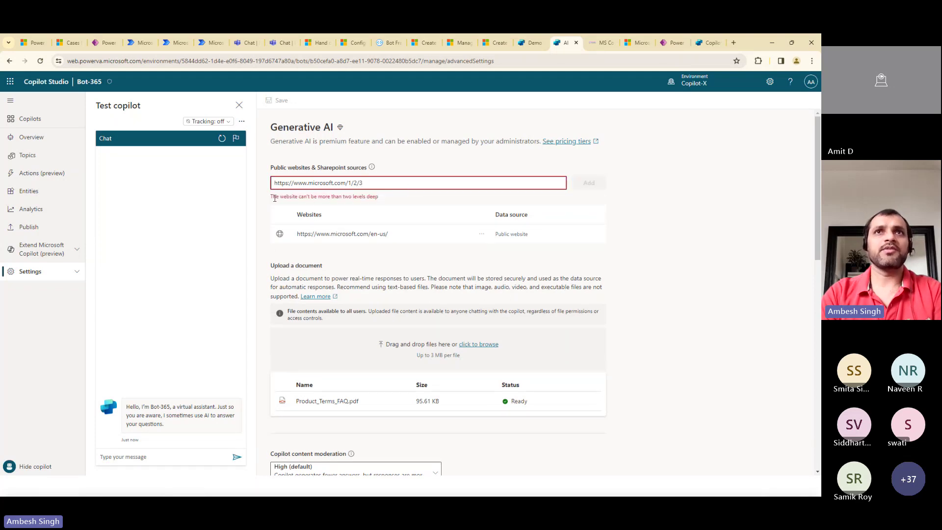
{"action": "left_click_drag", "start_coordinate": [283, 197], "coordinate": [379, 196]}
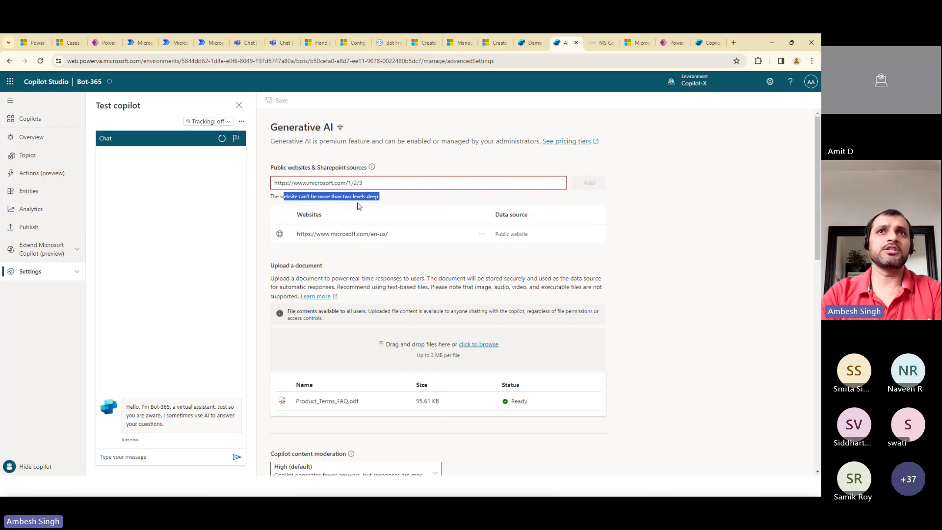
{"action": "double_click", "coordinate": [361, 182]}
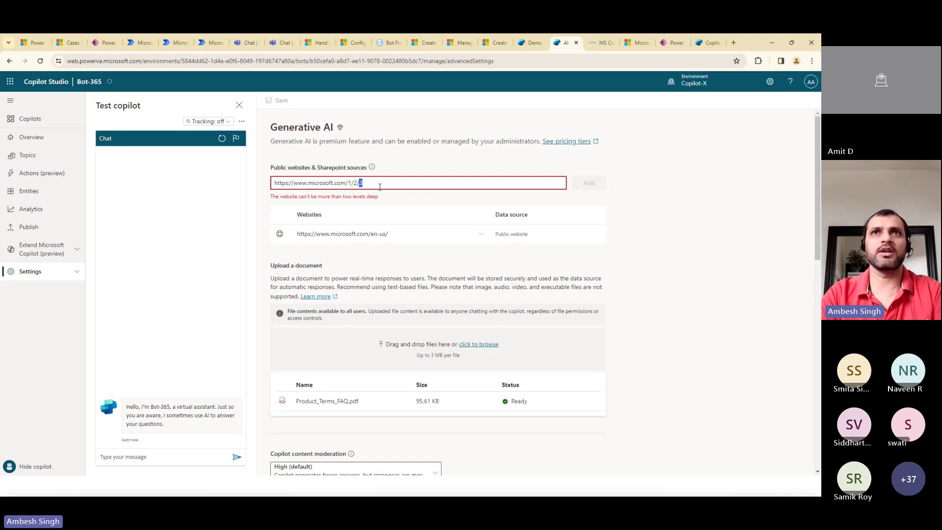
{"action": "key", "text": "BackSpace"}
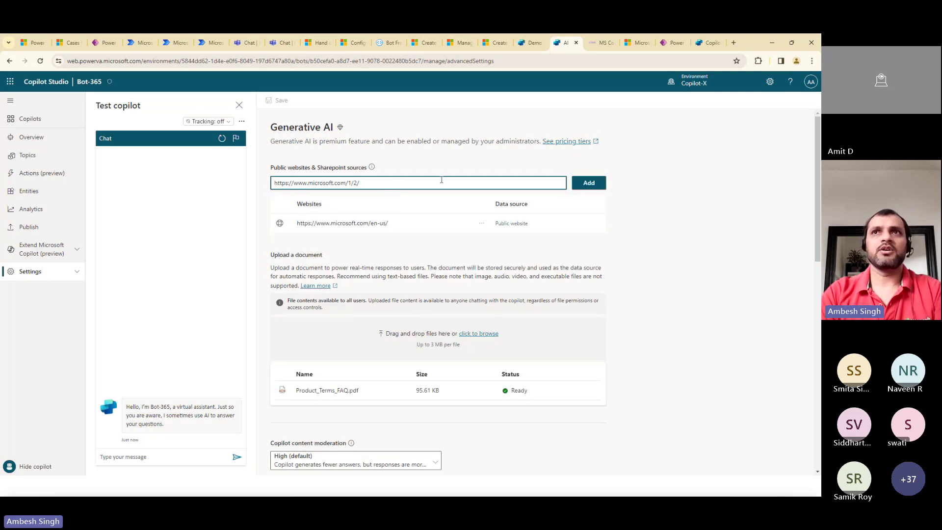
{"action": "left_click", "coordinate": [598, 233]}
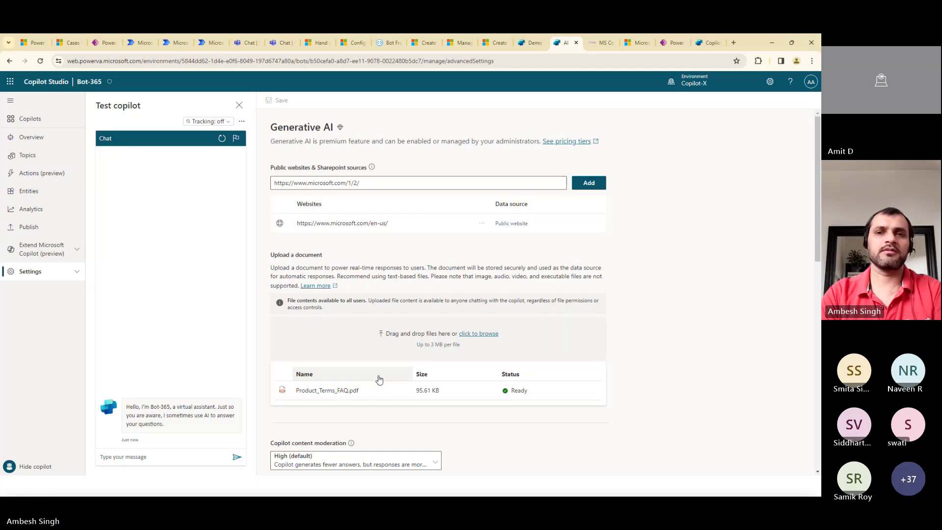
{"action": "key", "text": "alt+Tab"}
{"action": "key", "text": "alt+Tab"}
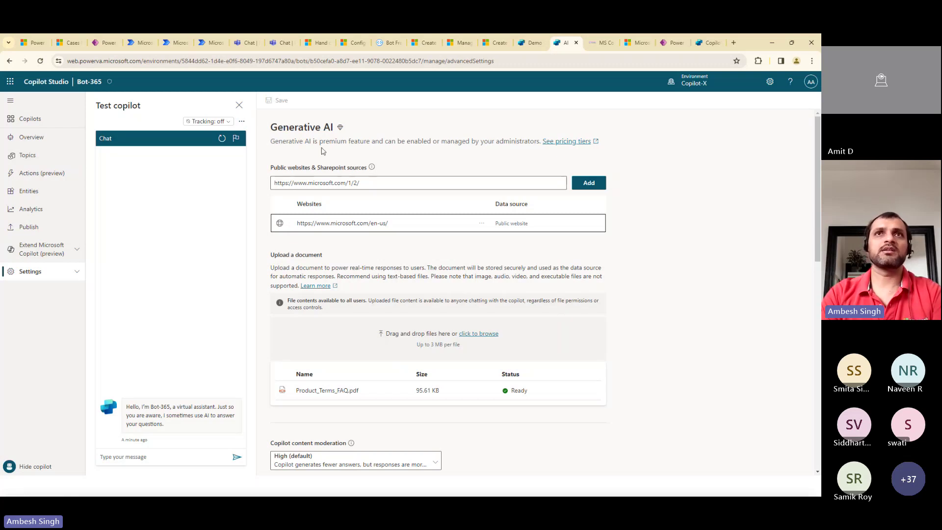
{"action": "left_click", "coordinate": [358, 184]}
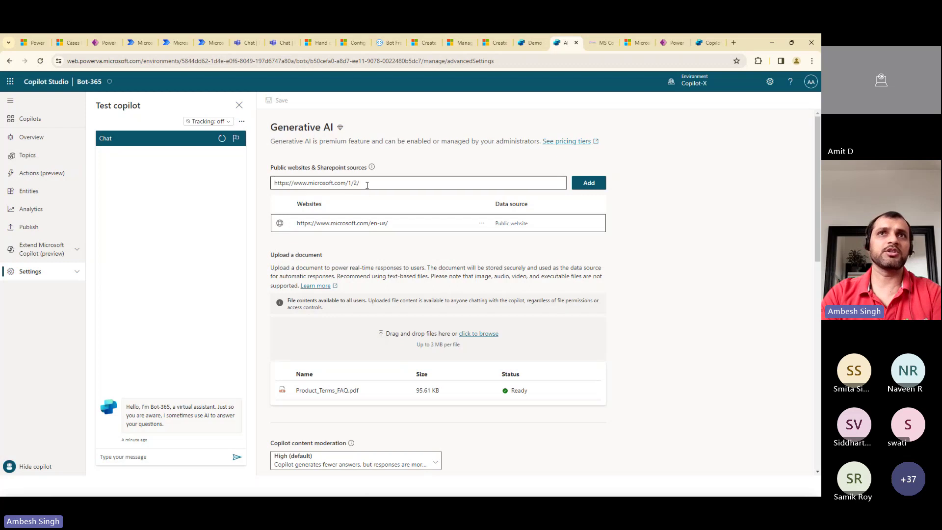
{"action": "left_click", "coordinate": [360, 182]}
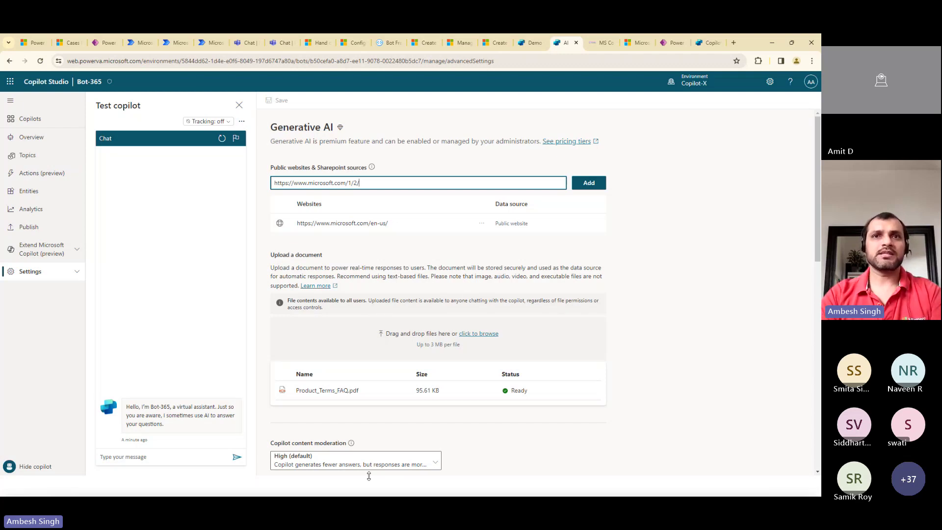
{"action": "scroll", "coordinate": [818, 256], "scroll_direction": "down", "scroll_amount": 3}
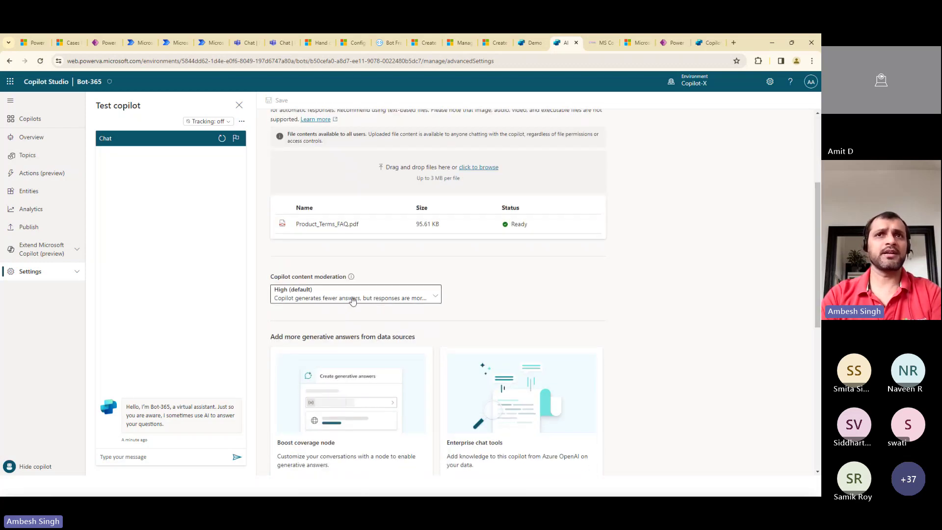
{"action": "left_click", "coordinate": [352, 299]}
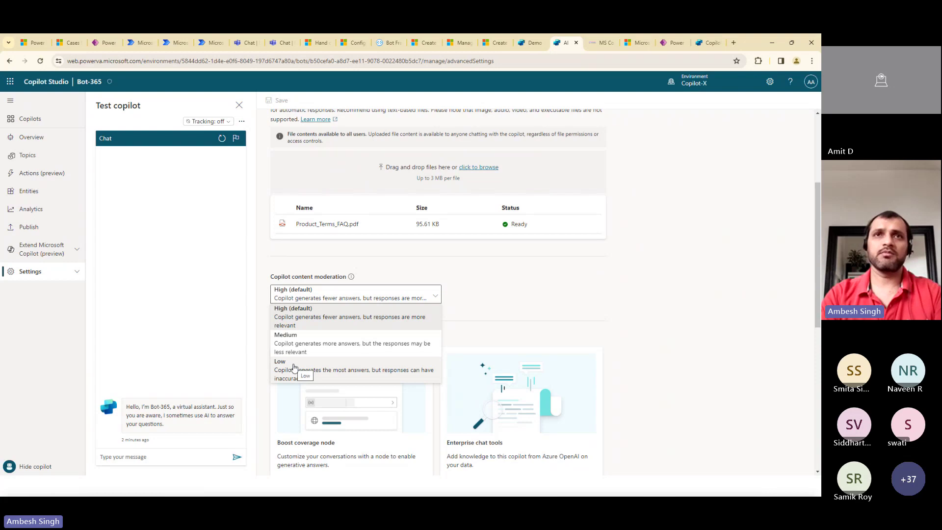
{"action": "left_click", "coordinate": [496, 295]}
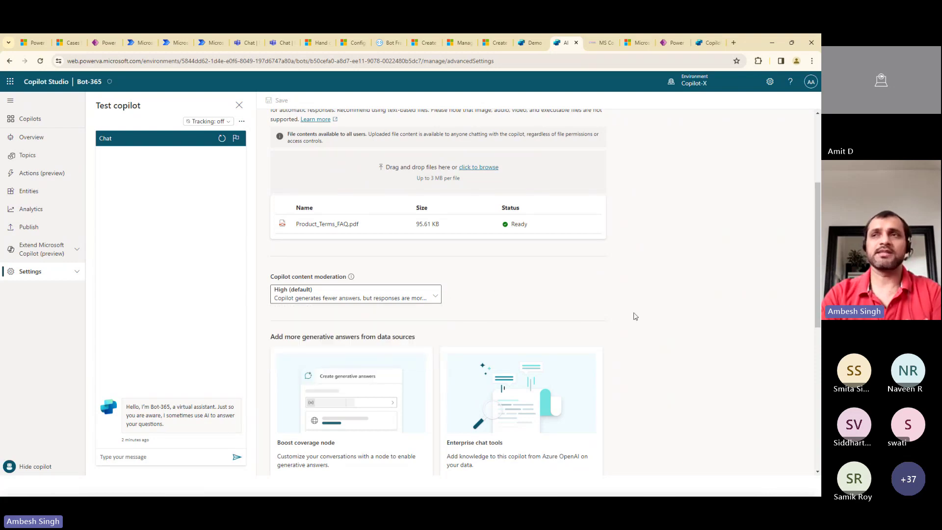
{"action": "left_click_drag", "start_coordinate": [817, 301], "coordinate": [818, 359]}
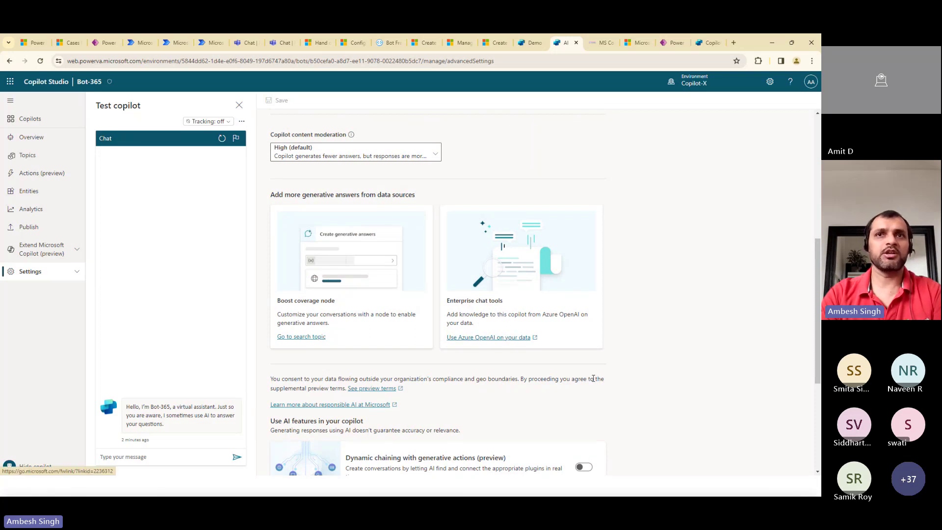
{"action": "left_click_drag", "start_coordinate": [818, 352], "coordinate": [818, 408]}
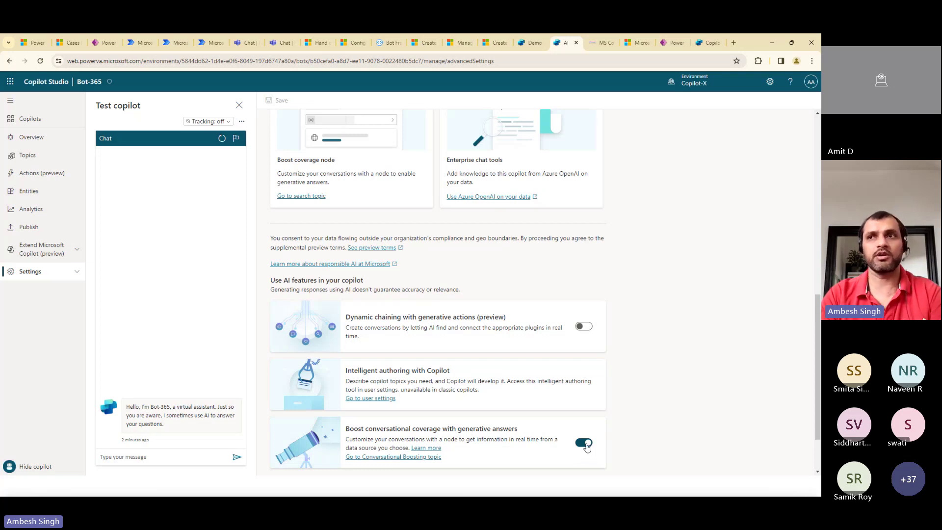
Scroll to the Instructions box, then go to Bot-365's Topics list
{"action": "left_click_drag", "start_coordinate": [817, 407], "coordinate": [818, 469]}
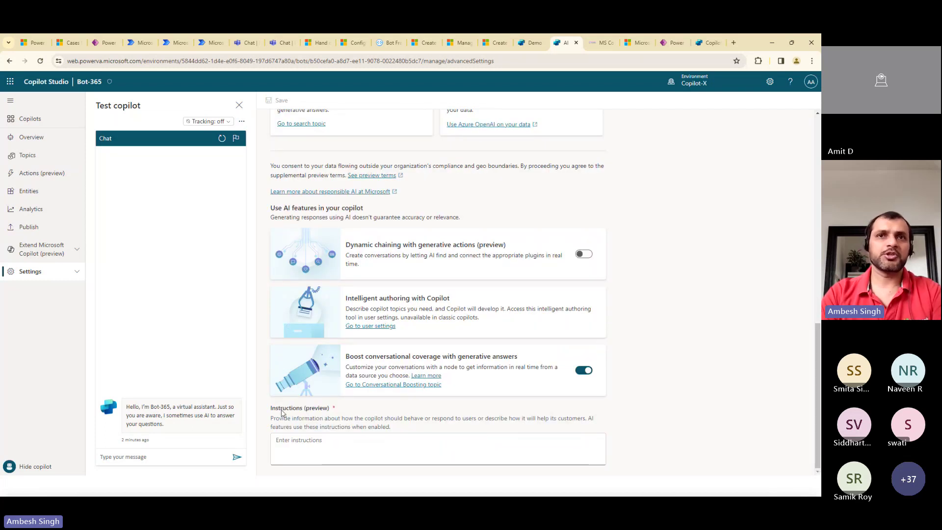
{"action": "left_click", "coordinate": [289, 443]}
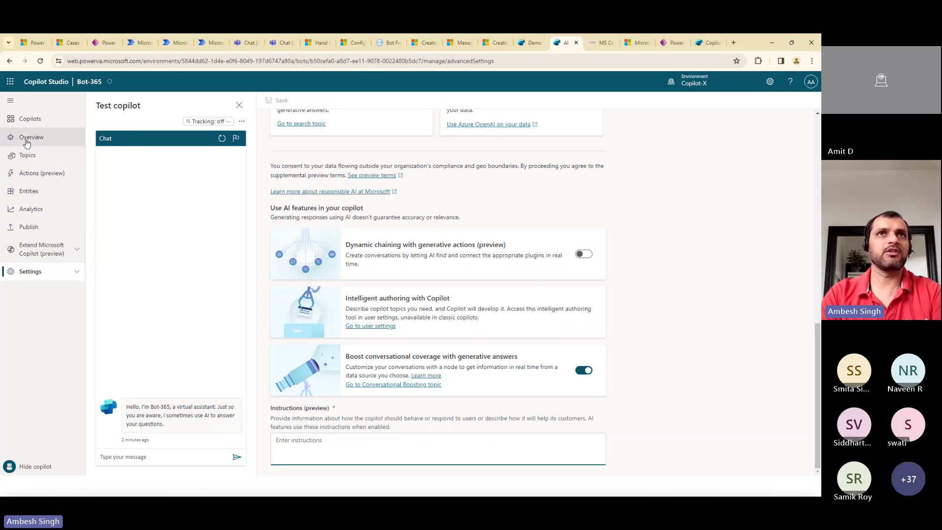
{"action": "left_click", "coordinate": [26, 155]}
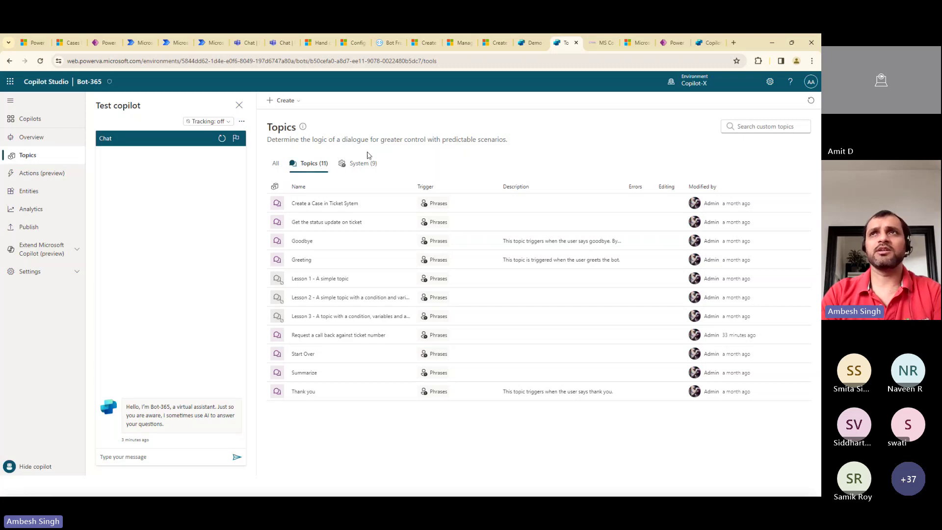
In Microsoft BOT, open the Conversation Start system topic from the Topics list
{"action": "left_click", "coordinate": [707, 43]}
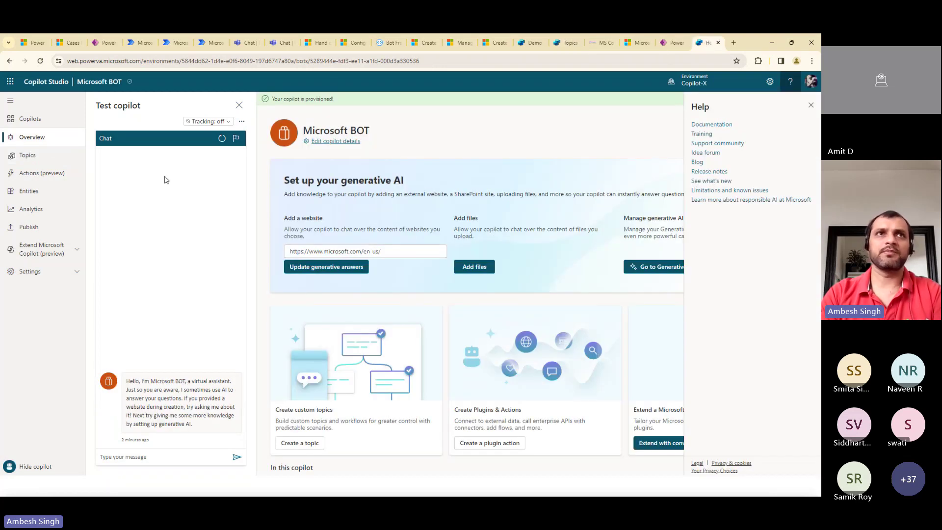
{"action": "left_click", "coordinate": [23, 161]}
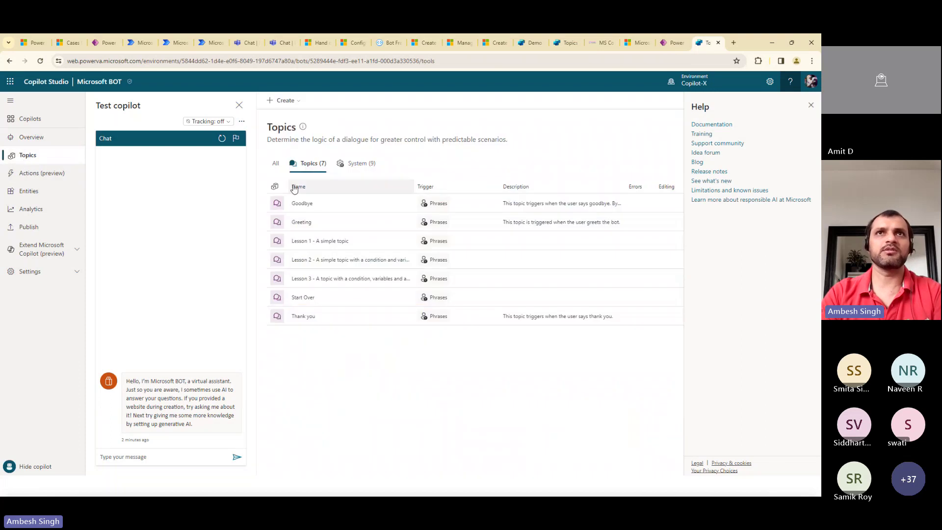
{"action": "left_click", "coordinate": [361, 166]}
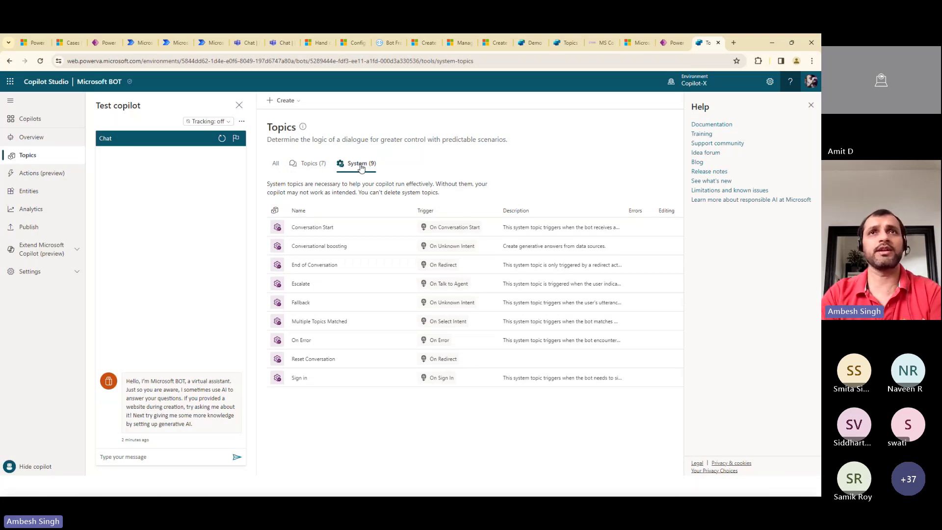
{"action": "left_click", "coordinate": [306, 165]}
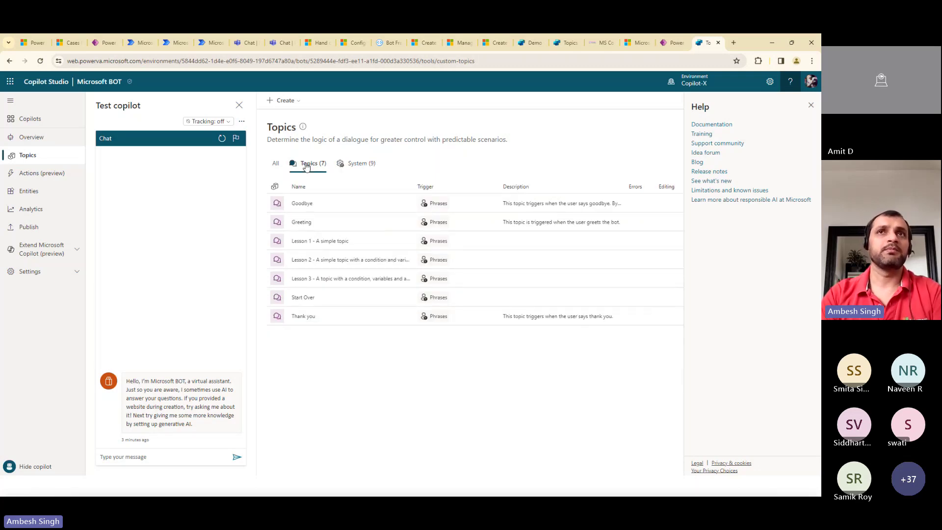
{"action": "left_click", "coordinate": [360, 164]}
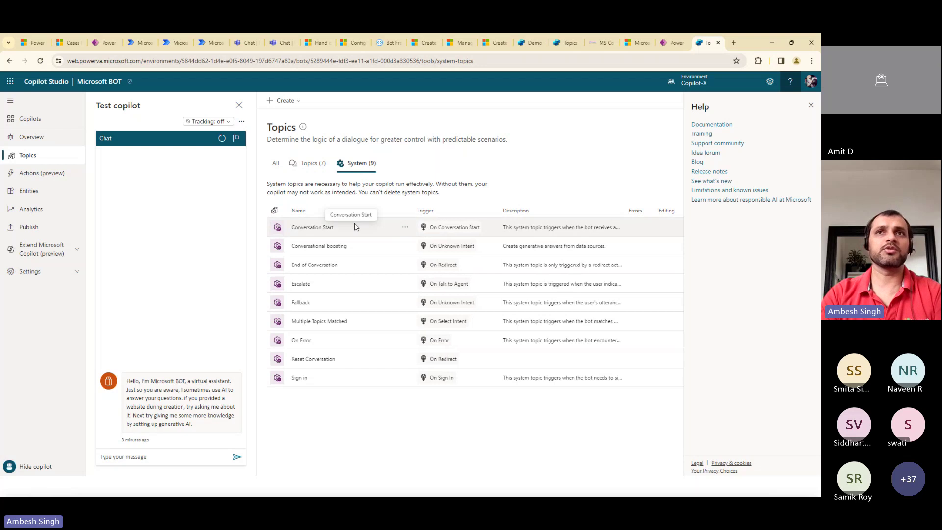
{"action": "left_click", "coordinate": [404, 226]}
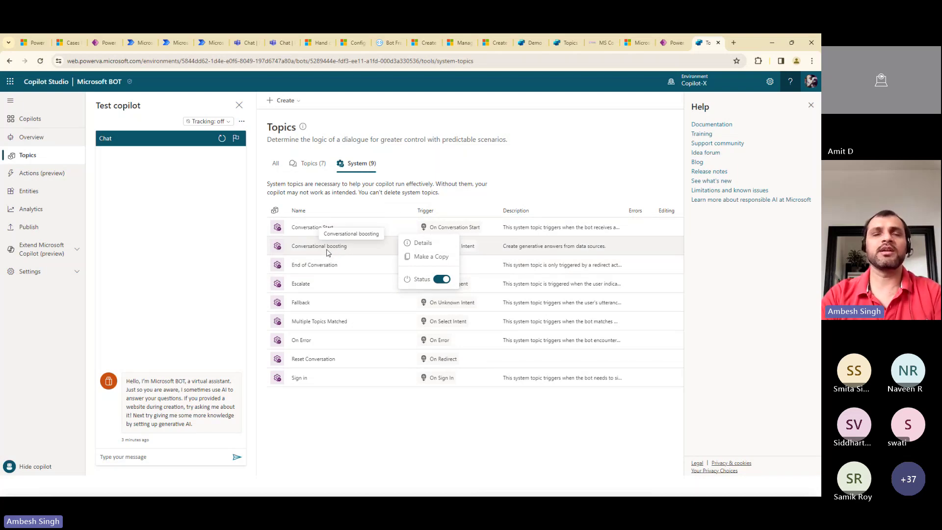
{"action": "left_click", "coordinate": [306, 394]}
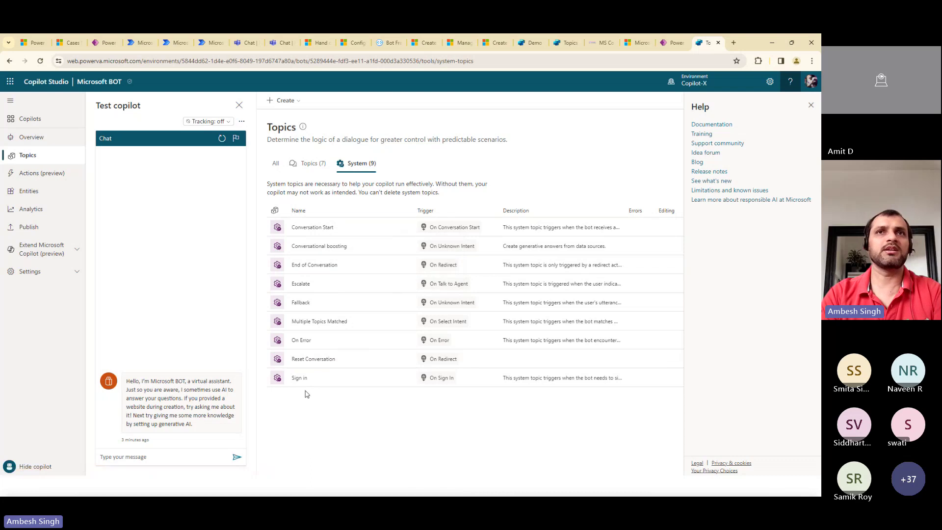
{"action": "left_click", "coordinate": [315, 230]}
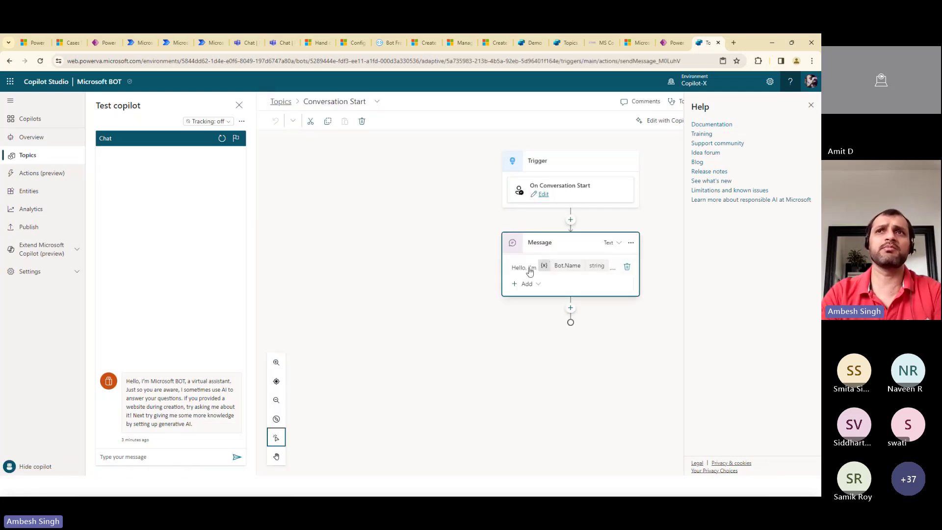
Remove the greeting's sentences about AI answers and website questions, then save Conversation Start
{"action": "left_click", "coordinate": [530, 271]}
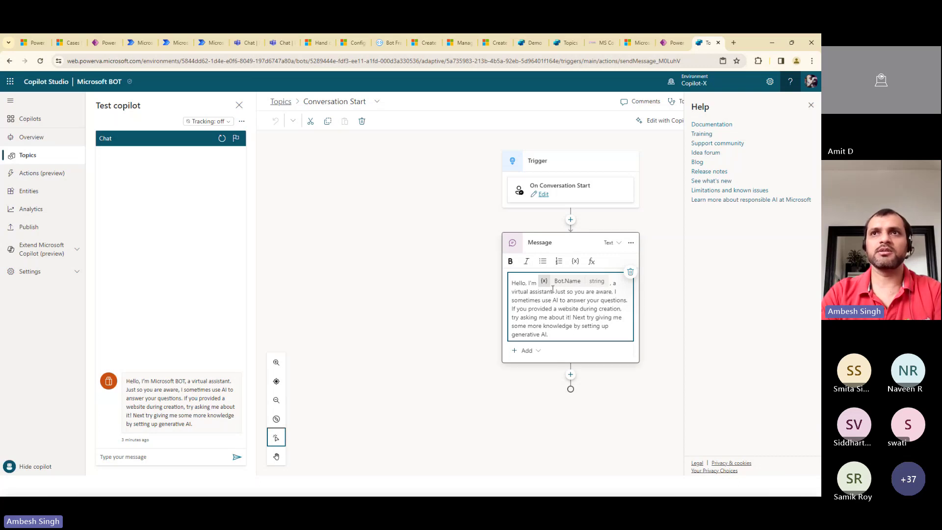
{"action": "left_click_drag", "start_coordinate": [557, 293], "coordinate": [573, 319]}
{"action": "key", "text": "Delete"}
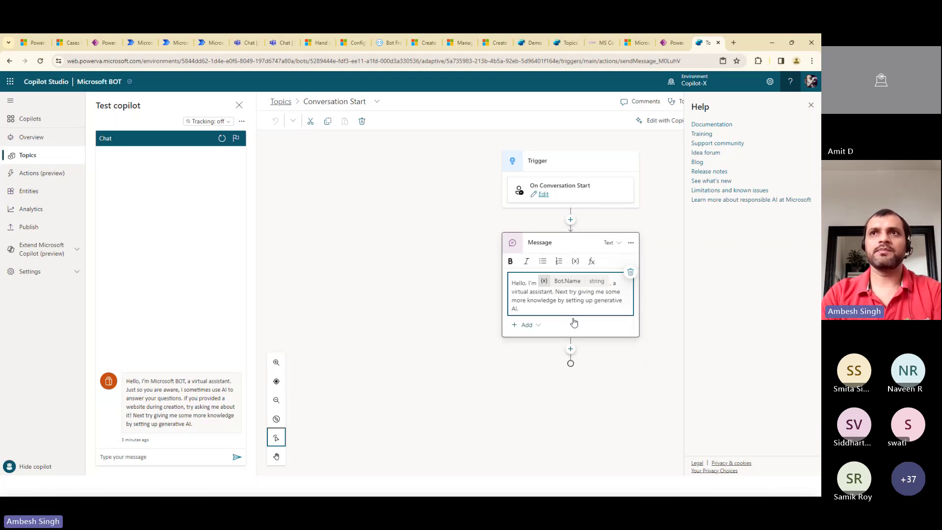
{"action": "left_click", "coordinate": [665, 142]}
{"action": "left_click", "coordinate": [810, 105]}
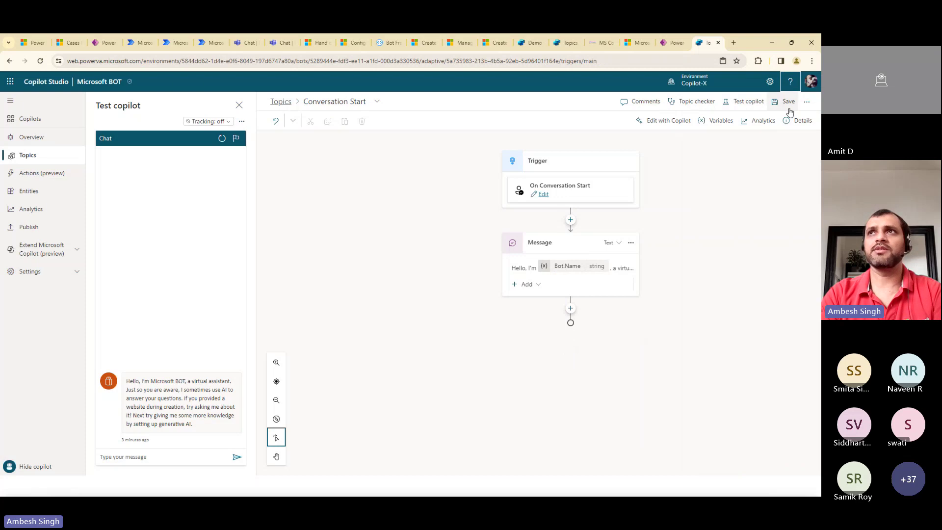
{"action": "left_click", "coordinate": [788, 102]}
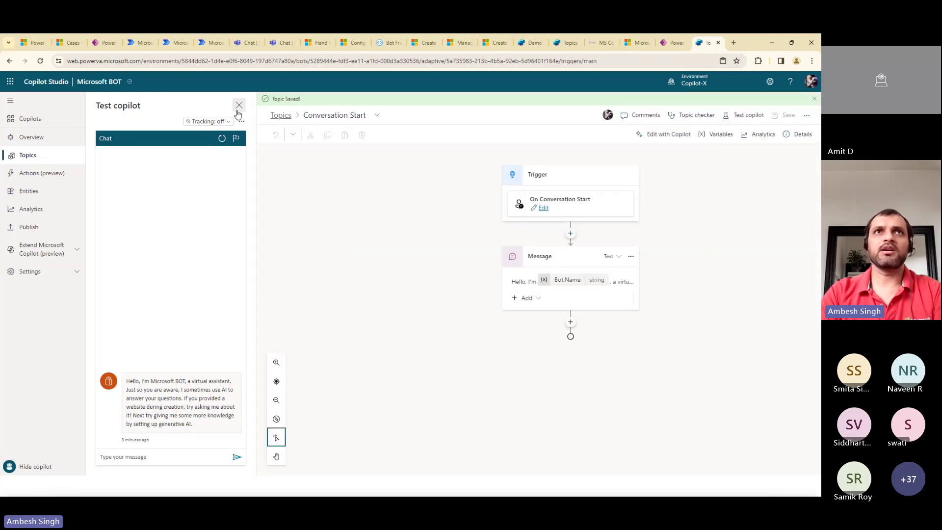
Reopen the test pane, send 'Hello', and restart the chat to check the shortened greeting
{"action": "left_click", "coordinate": [239, 105]}
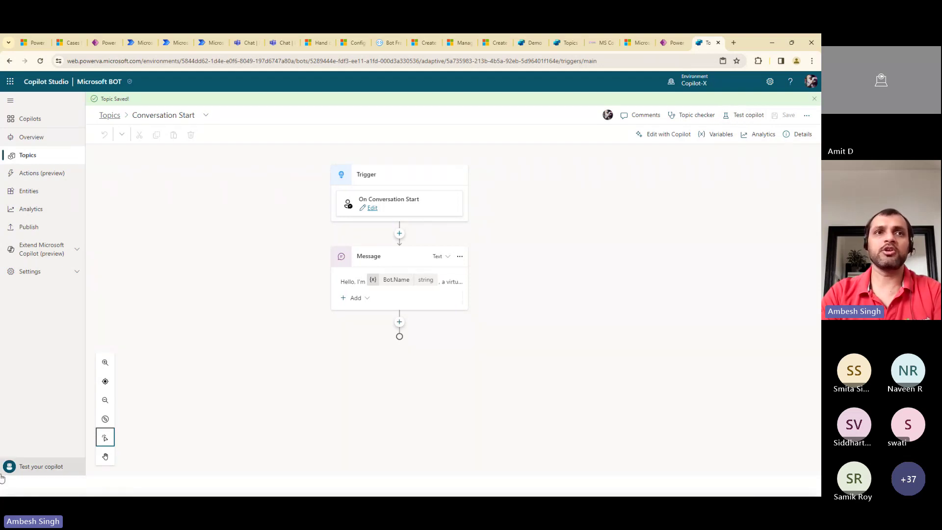
{"action": "left_click", "coordinate": [35, 469]}
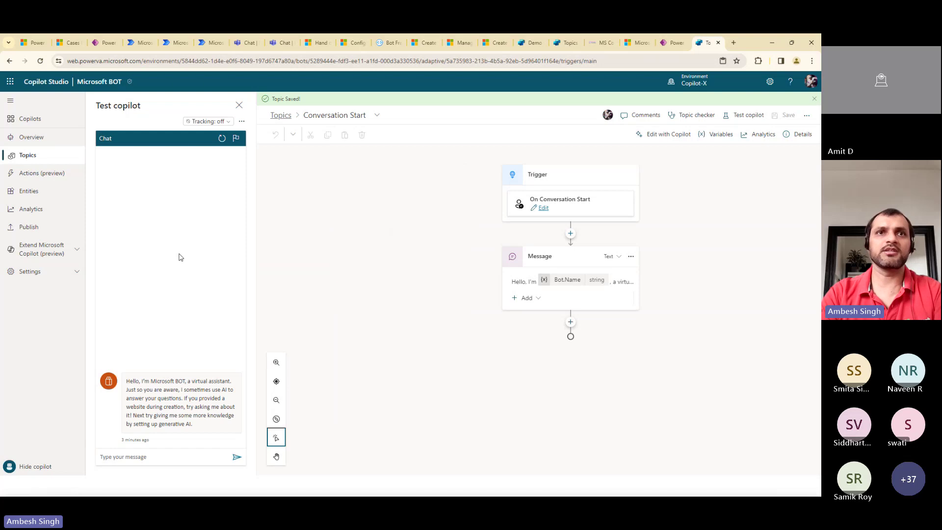
{"action": "left_click", "coordinate": [159, 460]}
{"action": "type", "text": "H"}
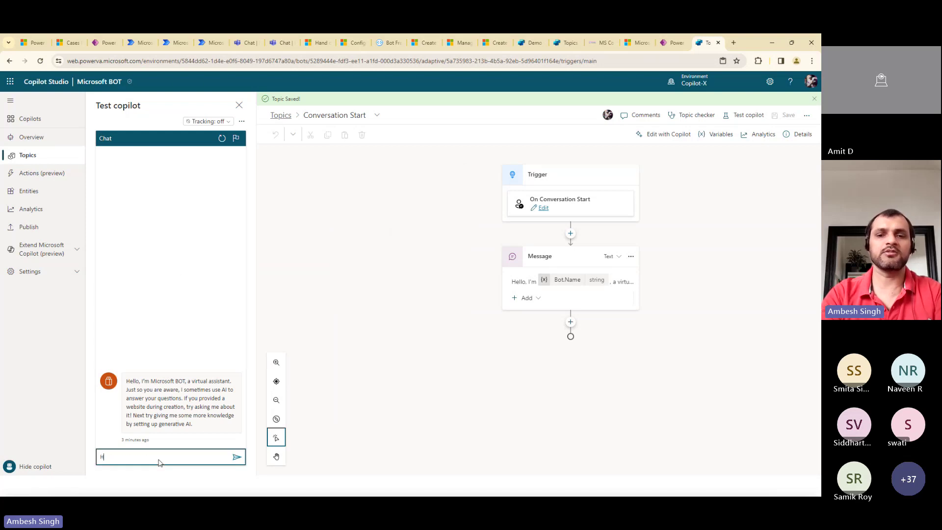
{"action": "type", "text": "ello"}
{"action": "key", "text": "Return"}
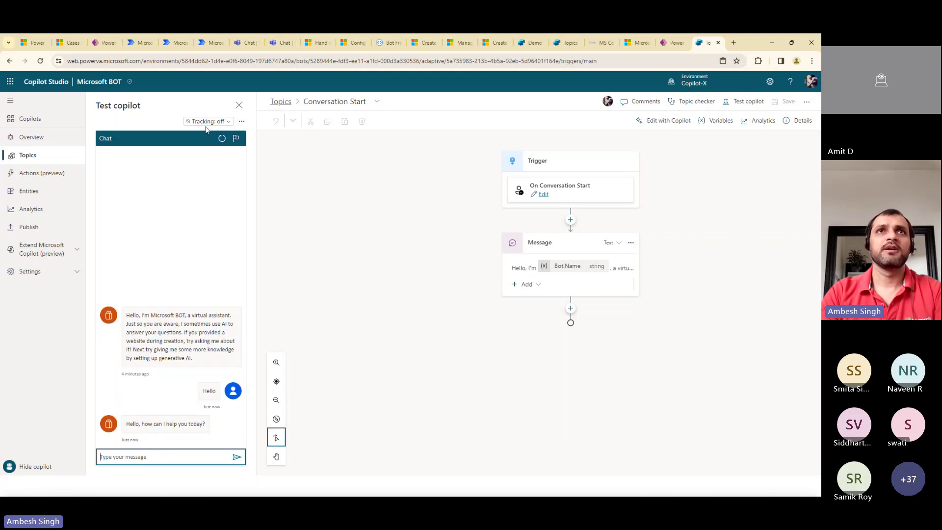
{"action": "left_click", "coordinate": [221, 141]}
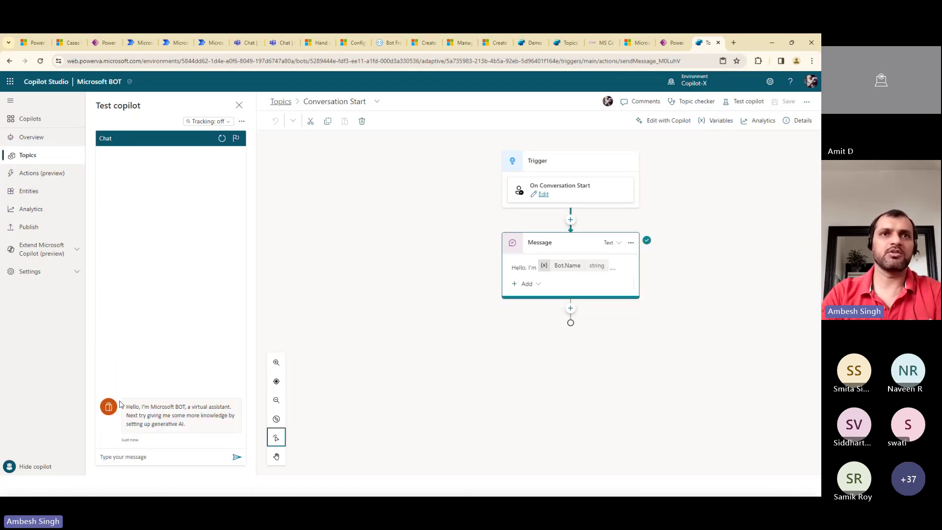
{"action": "left_click_drag", "start_coordinate": [120, 405], "coordinate": [185, 425]}
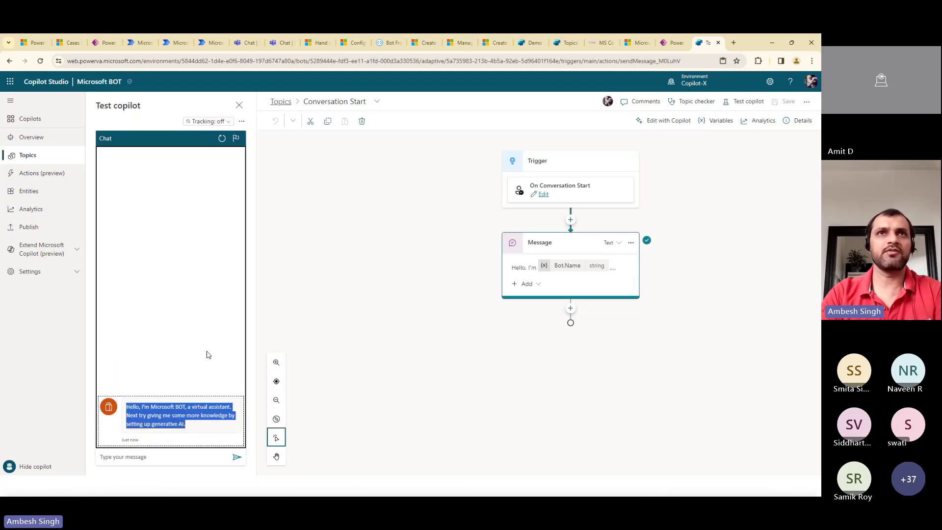
Go back to the Topics list, look at the Create menu, then open the Publish page
{"action": "left_click", "coordinate": [282, 104]}
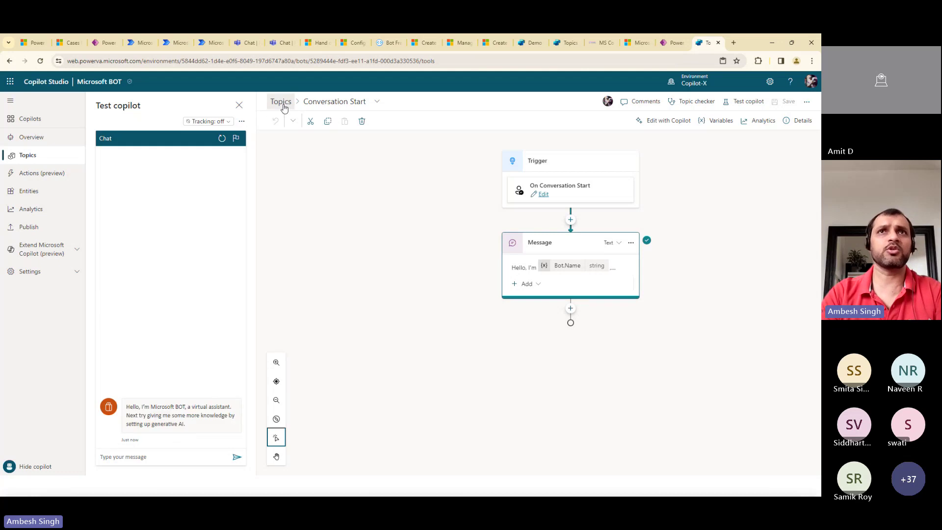
{"action": "left_click", "coordinate": [295, 104]}
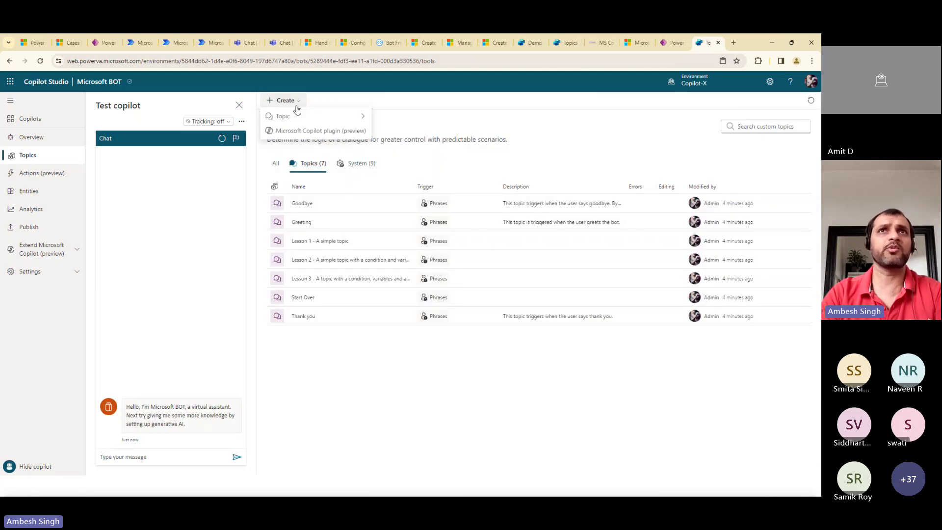
{"action": "mouse_move", "coordinate": [298, 119]}
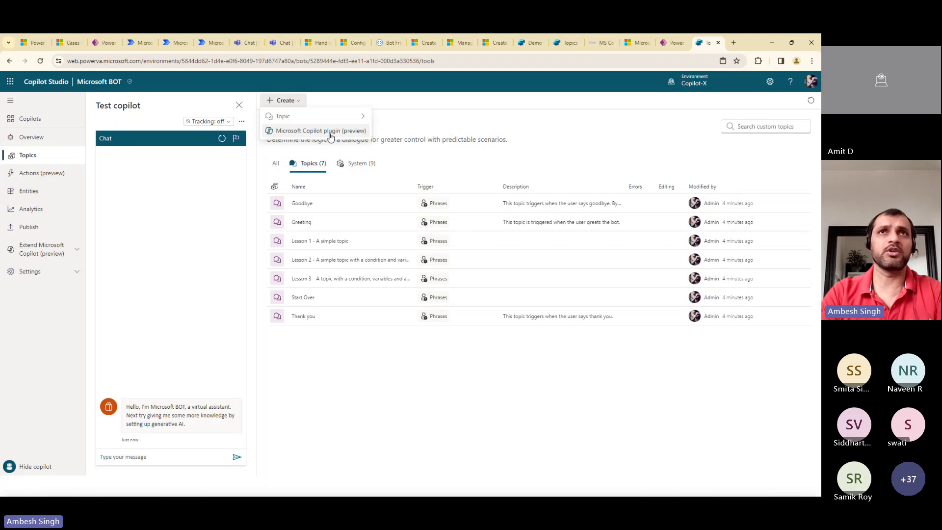
{"action": "left_click", "coordinate": [45, 231]}
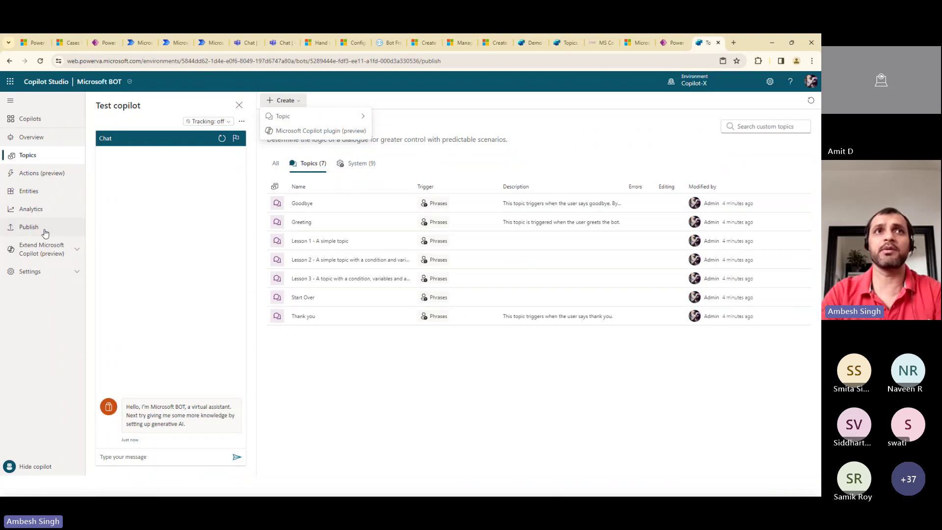
Publish Microsoft BOT's latest content, confirming in the 'Publish latest content?' dialog
{"action": "left_click", "coordinate": [296, 176]}
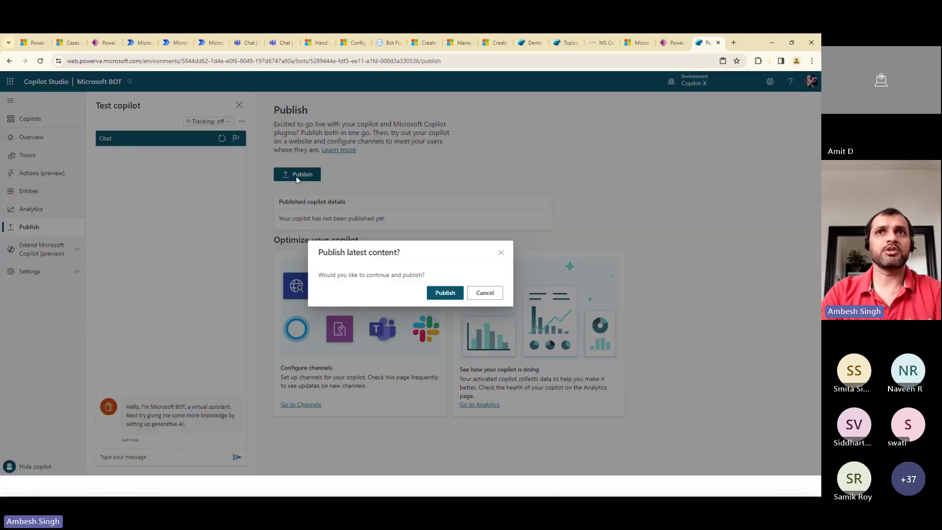
{"action": "left_click", "coordinate": [455, 298]}
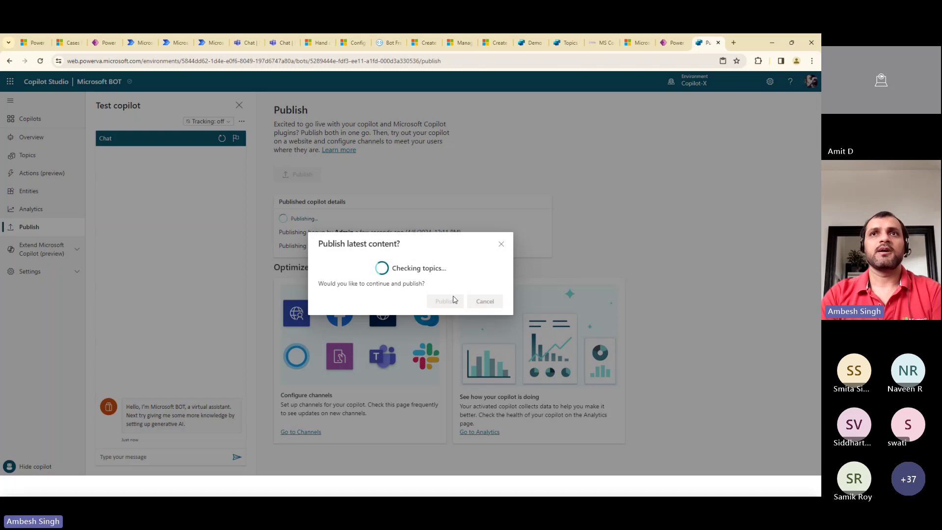
{"action": "left_click", "coordinate": [453, 300]}
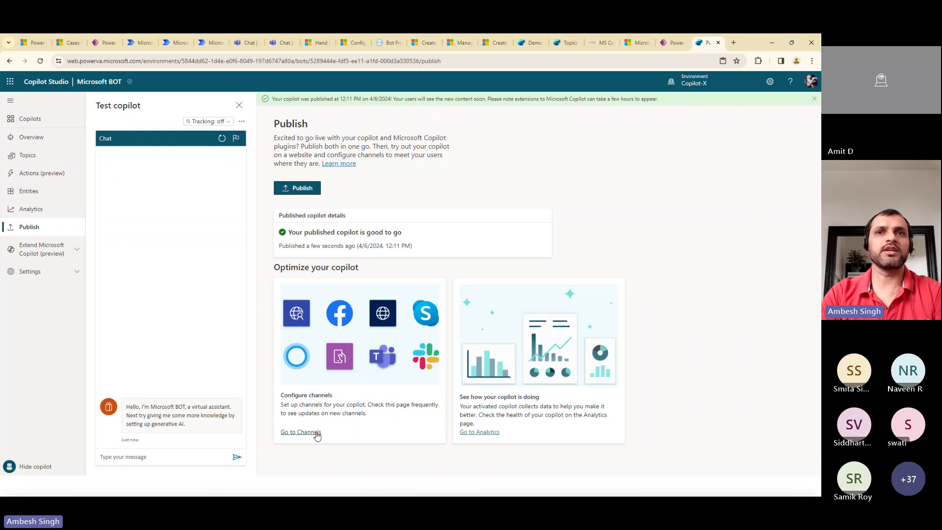
Open Microsoft BOT's Security settings page from the Settings section
{"action": "left_click", "coordinate": [317, 432]}
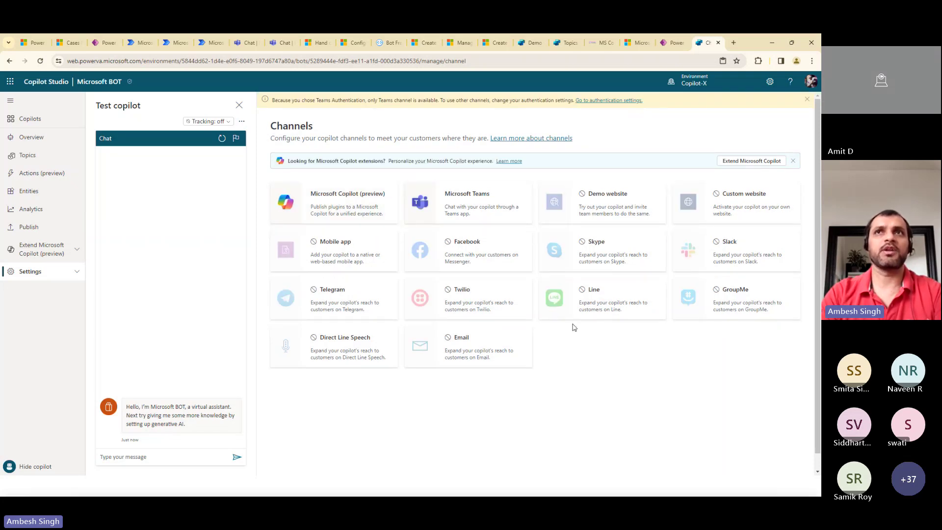
{"action": "left_click", "coordinate": [75, 272]}
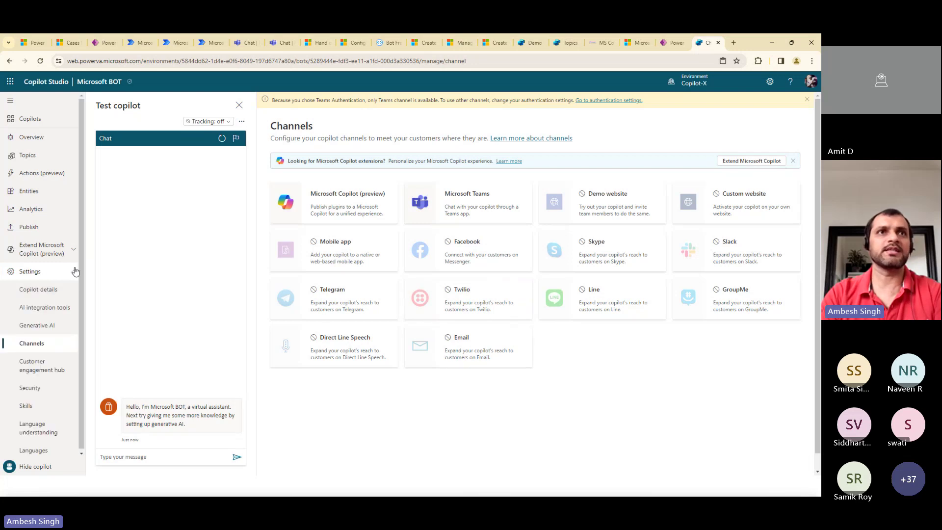
{"action": "left_click", "coordinate": [35, 388]}
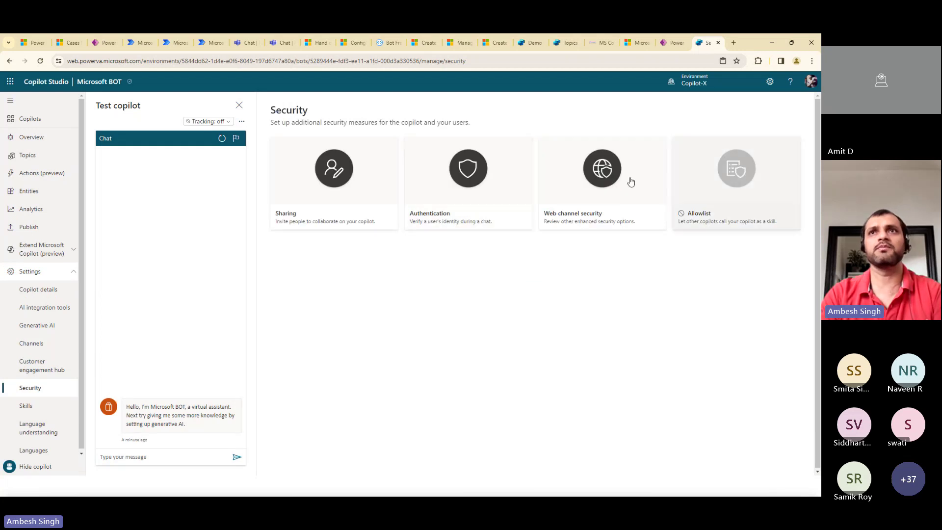
Set the copilot's authentication to No authentication and save the change
{"action": "left_click", "coordinate": [488, 186]}
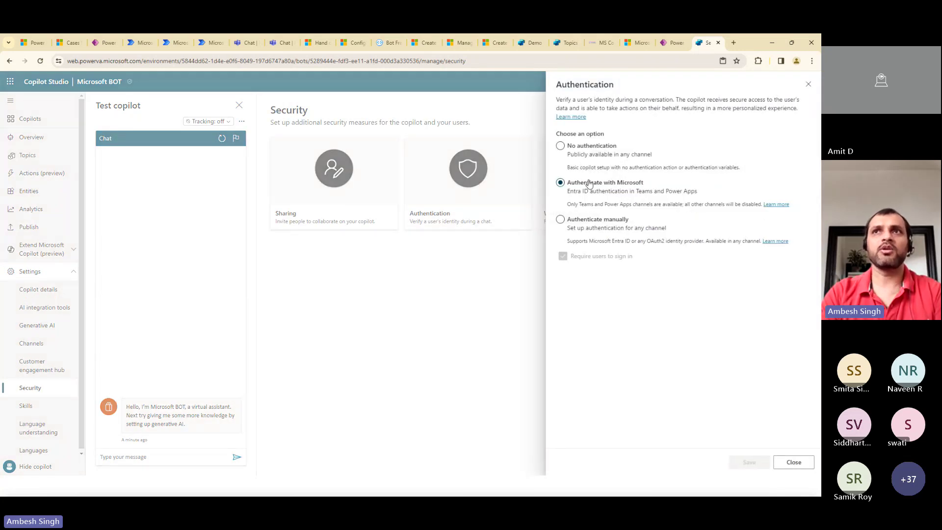
{"action": "left_click", "coordinate": [560, 145]}
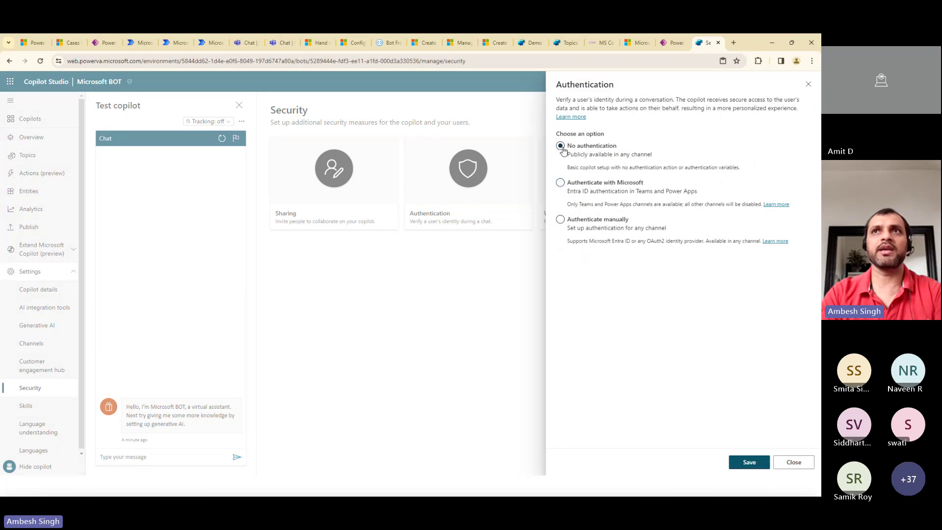
{"action": "left_click", "coordinate": [754, 464]}
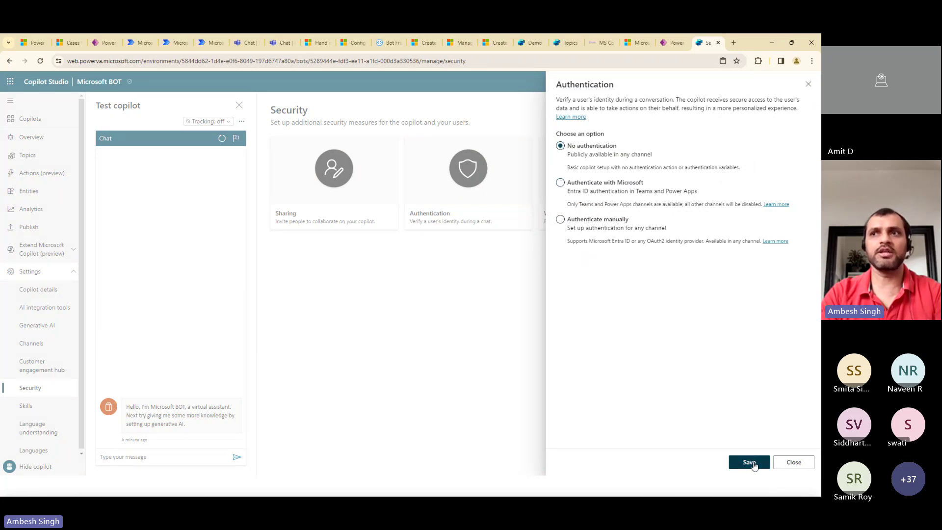
{"action": "left_click", "coordinate": [446, 347]}
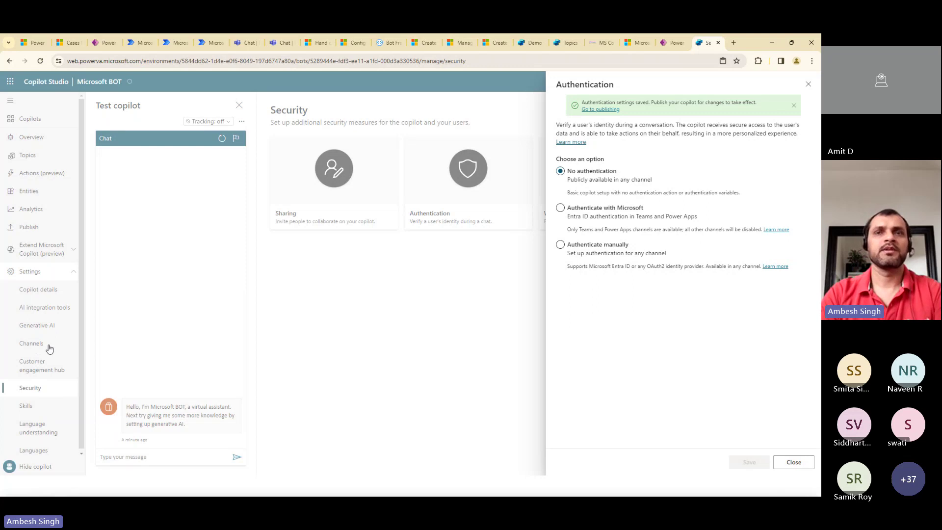
Close the authentication panel and copy the Demo website channel's share link
{"action": "left_click", "coordinate": [800, 462]}
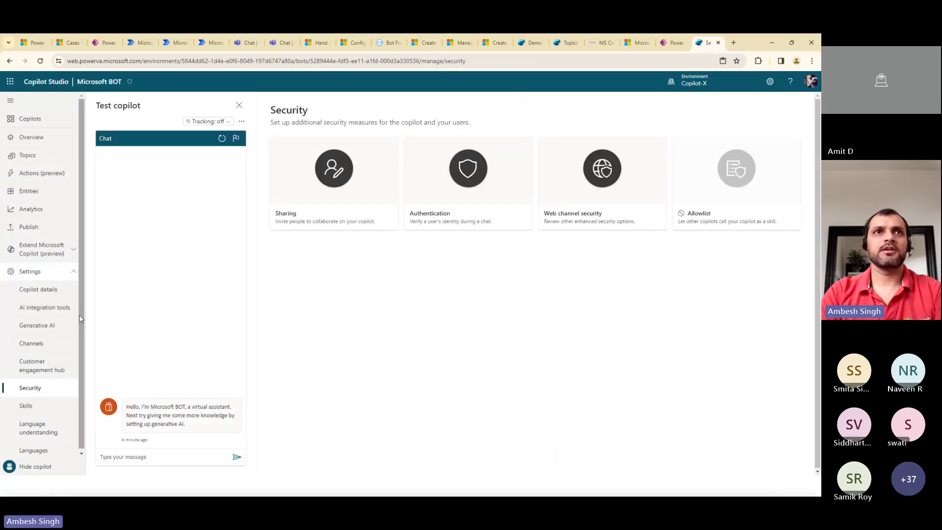
{"action": "left_click", "coordinate": [32, 344]}
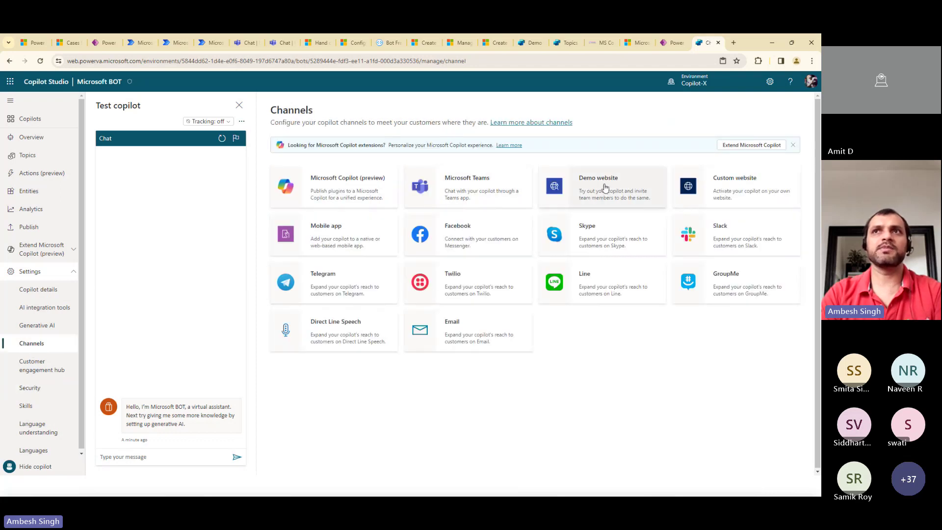
{"action": "left_click", "coordinate": [605, 188]}
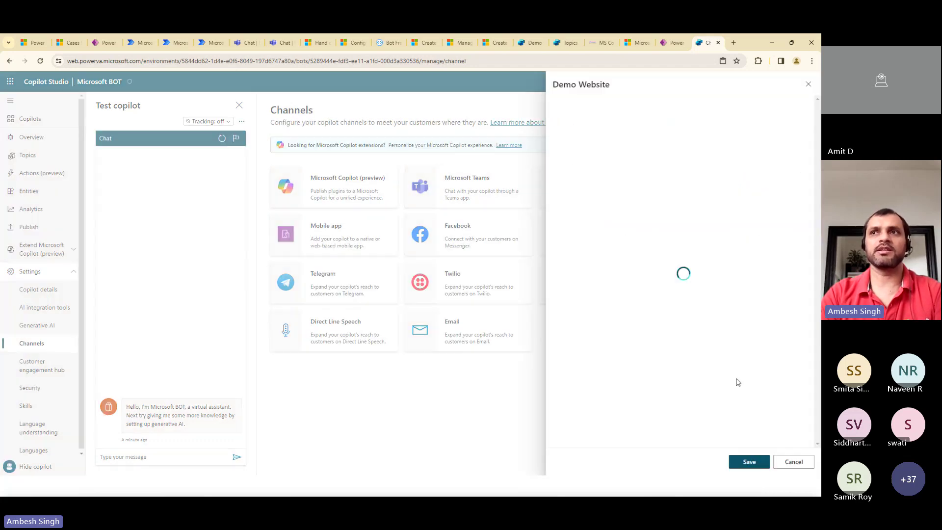
{"action": "left_click", "coordinate": [790, 314]}
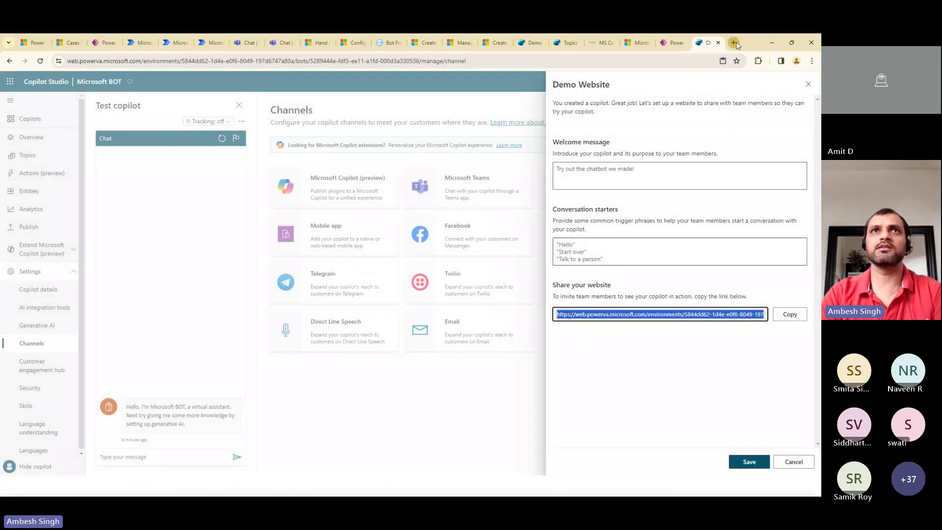
{"action": "left_click", "coordinate": [734, 43]}
Load the copied demo website link, then cancel the Demo website setup in Copilot Studio
{"action": "key", "text": "ctrl+v"}
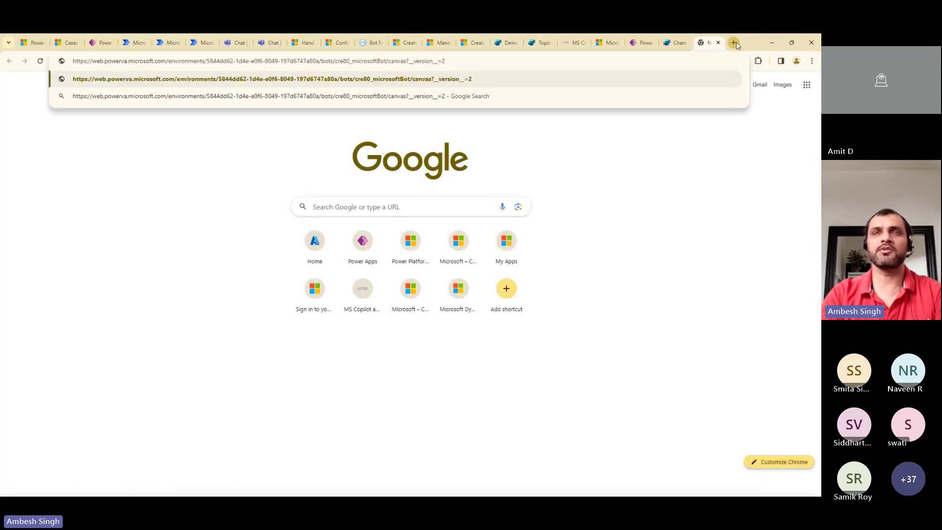
{"action": "key", "text": "Return"}
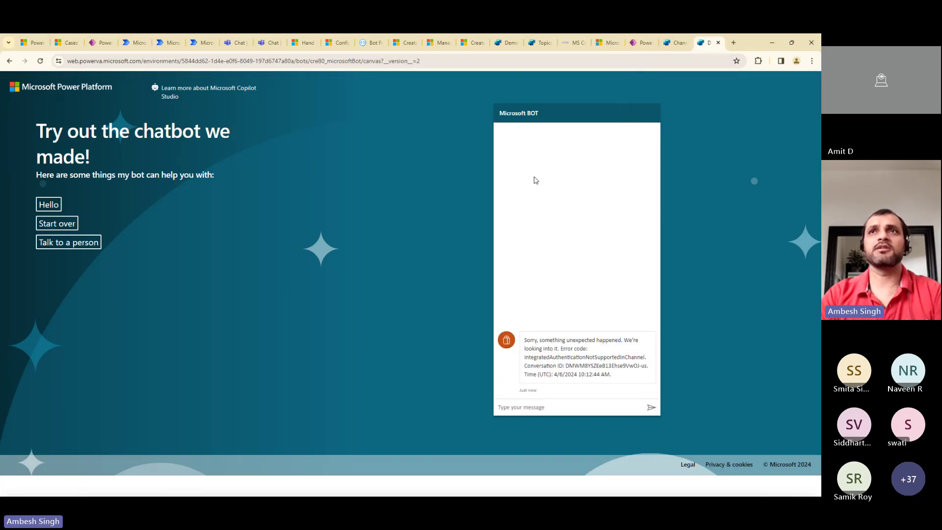
{"action": "left_click", "coordinate": [676, 43]}
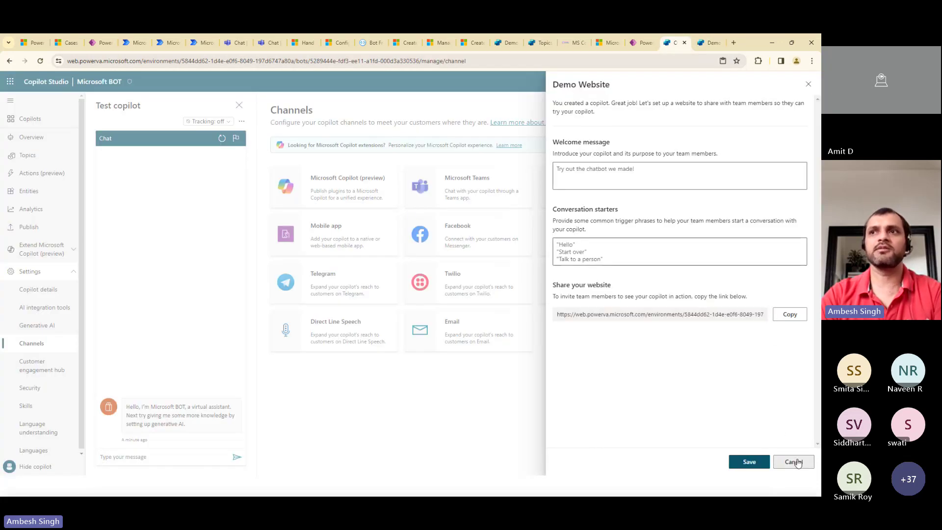
{"action": "left_click", "coordinate": [780, 459]}
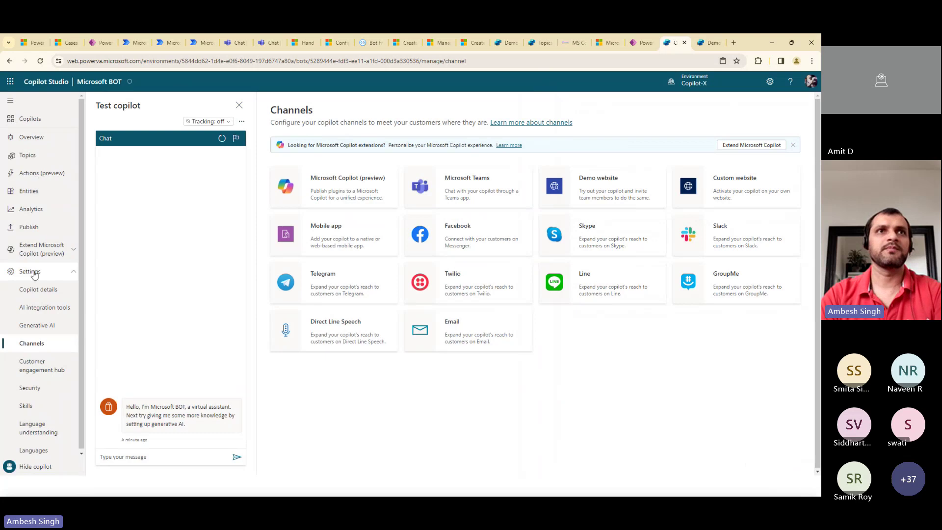
Republish Microsoft BOT's latest content from the Publish page
{"action": "left_click", "coordinate": [29, 226]}
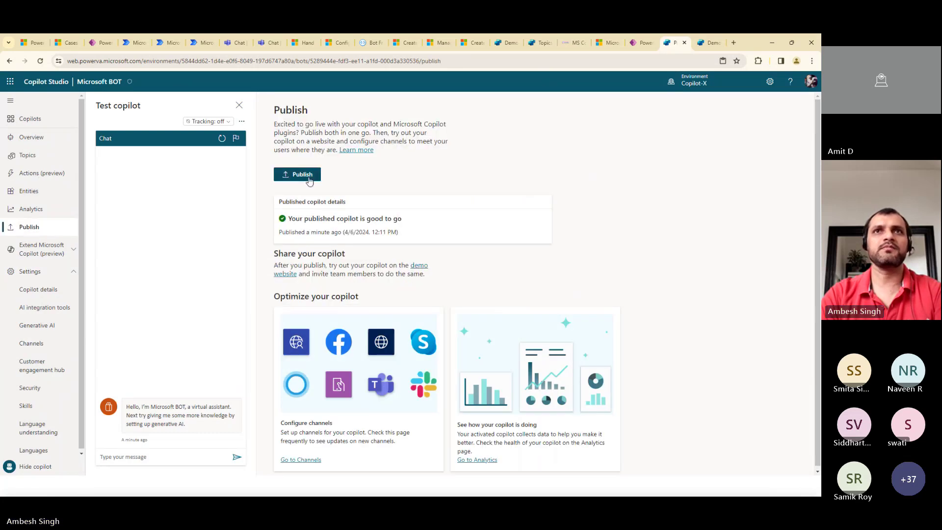
{"action": "left_click", "coordinate": [297, 175]}
{"action": "left_click", "coordinate": [446, 301]}
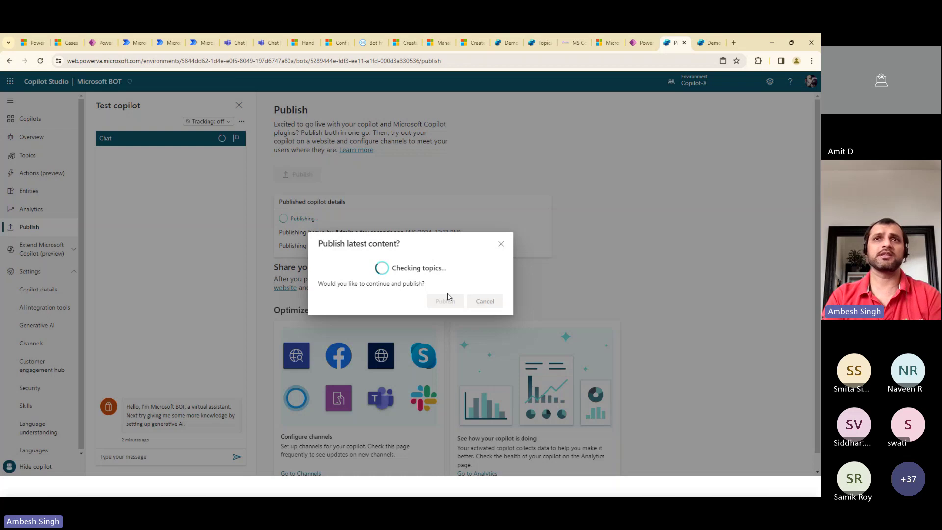
{"action": "left_click", "coordinate": [447, 301]}
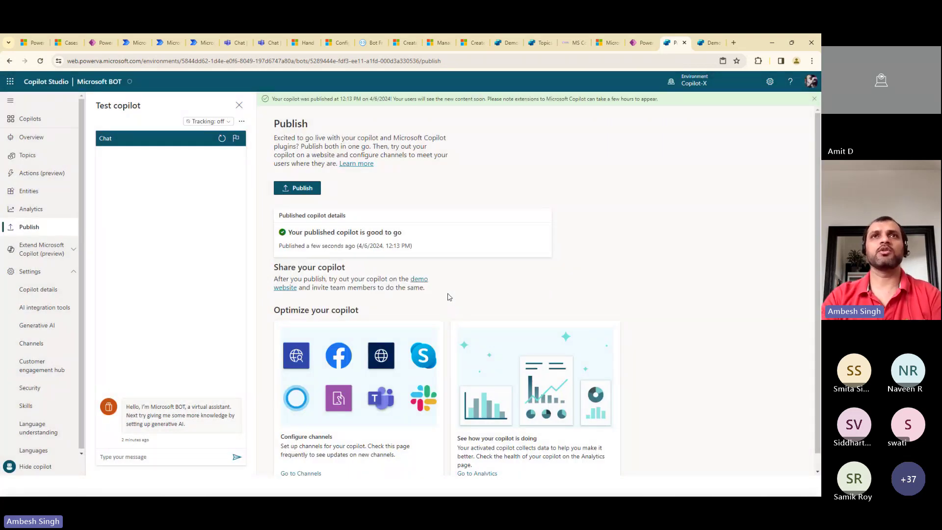
Reload the demo website tab to try the bot, then close that tab
{"action": "left_click", "coordinate": [716, 42]}
{"action": "left_click", "coordinate": [41, 61]}
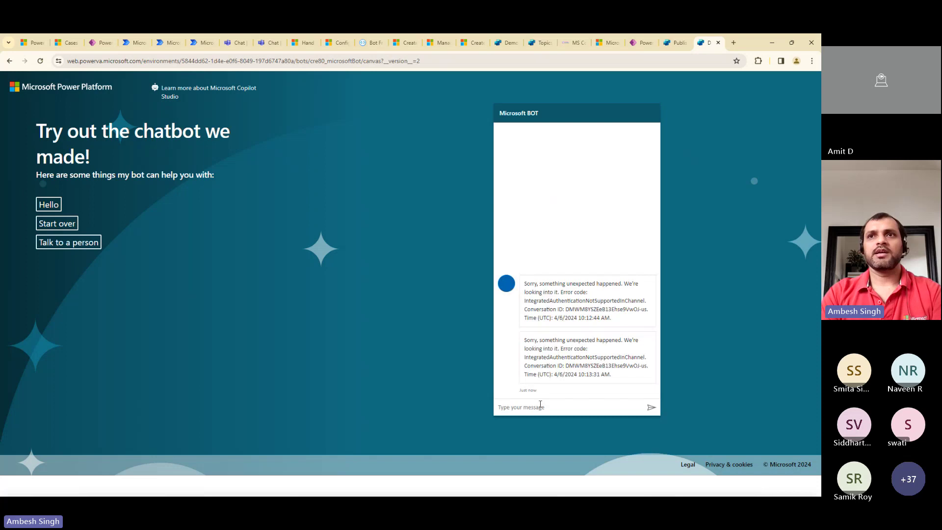
{"action": "left_click", "coordinate": [42, 61]}
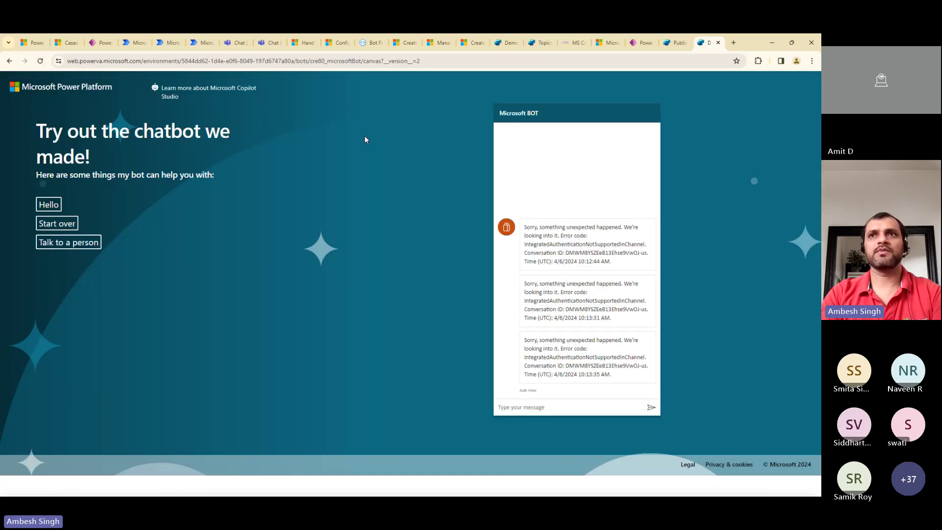
{"action": "left_click", "coordinate": [718, 43]}
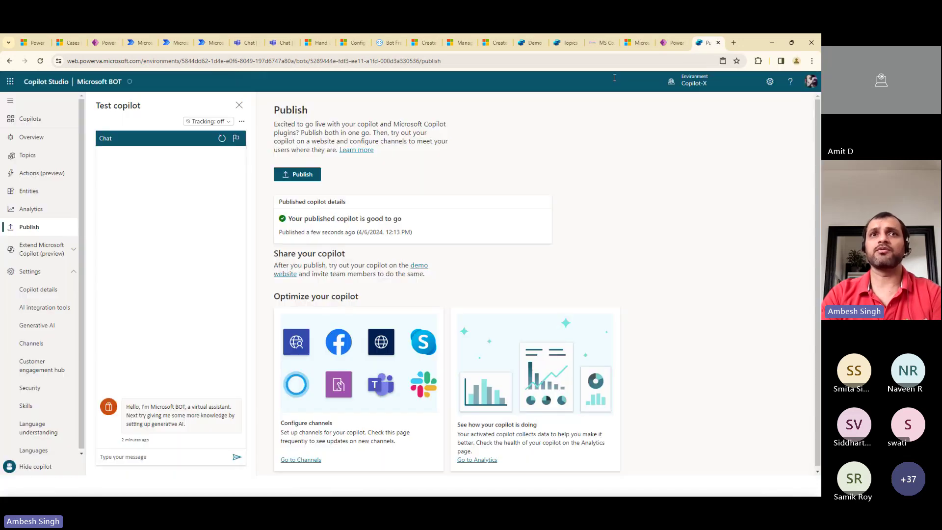
Send 'Hello there' and 'Can you tell me more about Microsoft?' in the test chat, liking the answer
{"action": "left_click", "coordinate": [160, 460]}
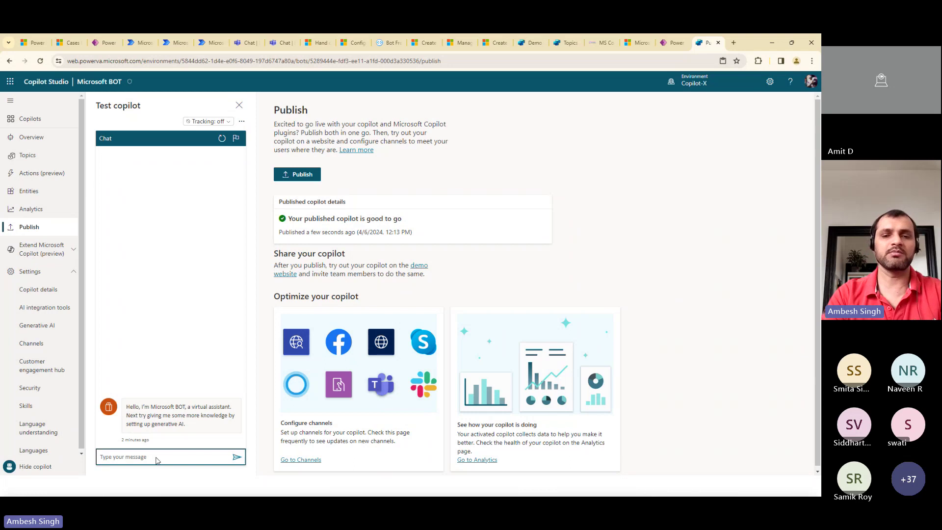
{"action": "type", "text": "Hello"}
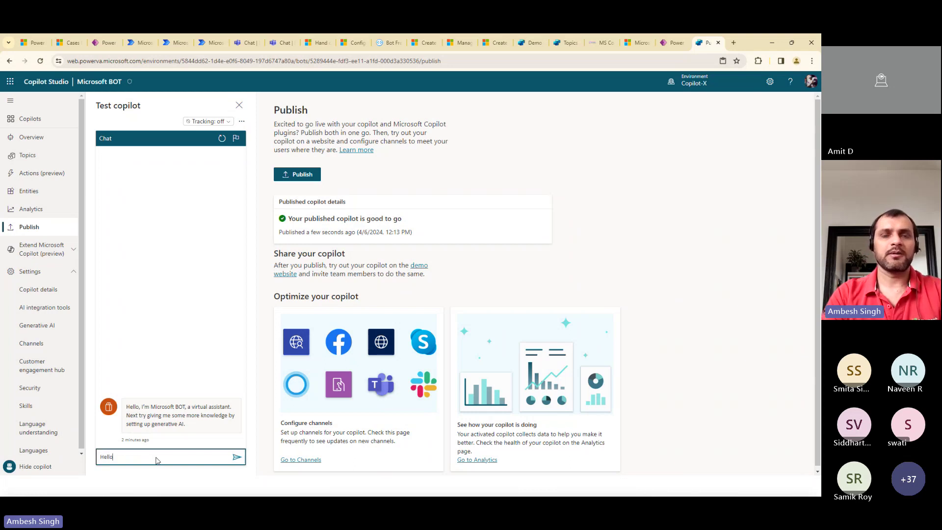
{"action": "type", "text": " there"}
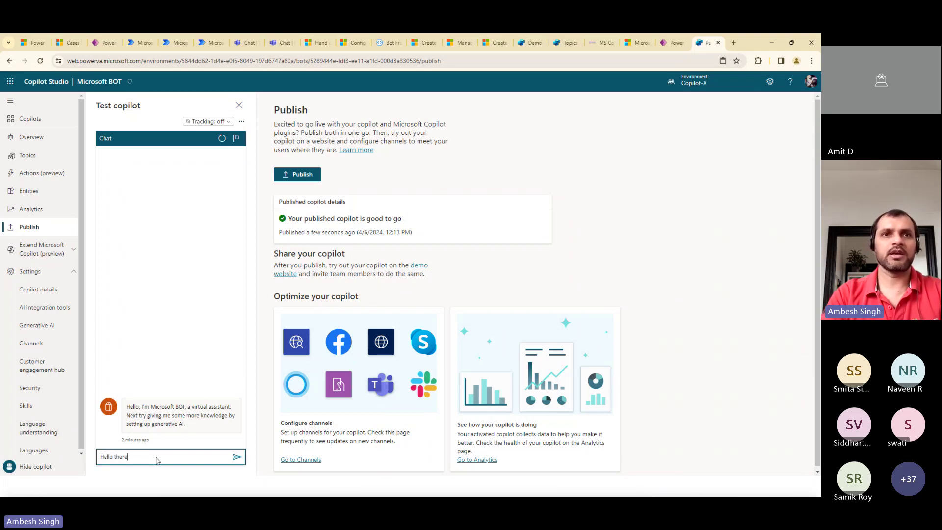
{"action": "key", "text": "Return"}
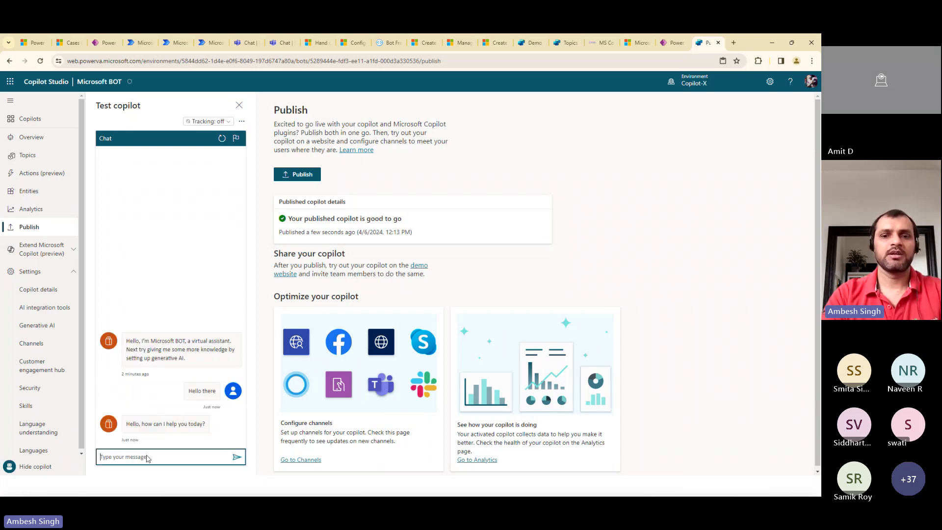
{"action": "type", "text": "Can you tell"}
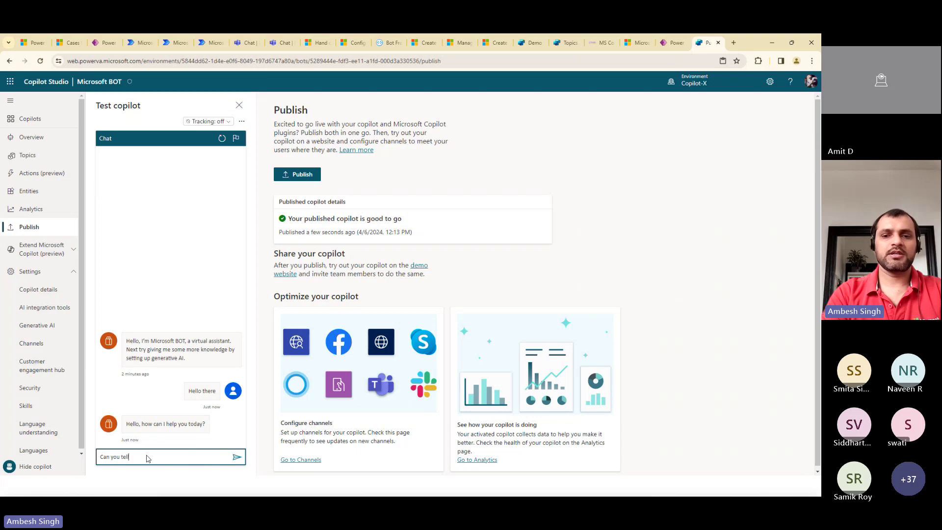
{"action": "type", "text": " me more abo"}
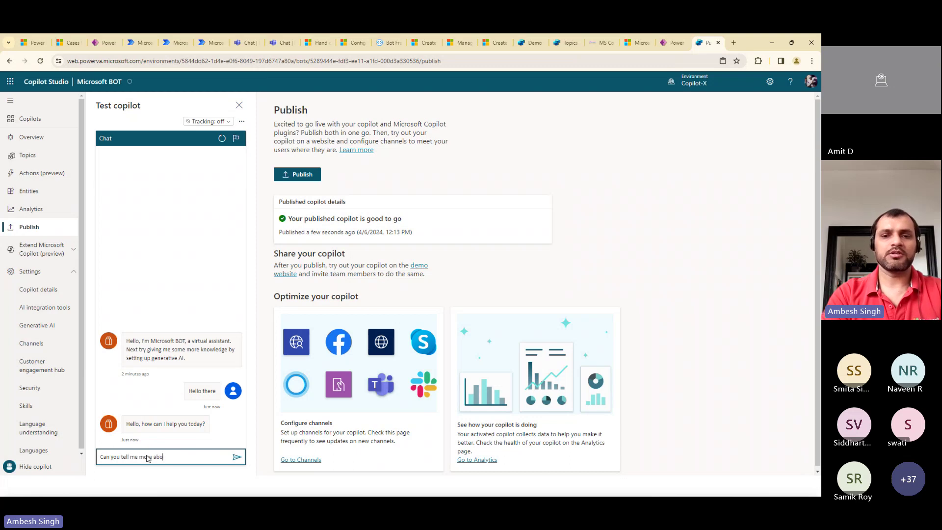
{"action": "type", "text": "ut M"}
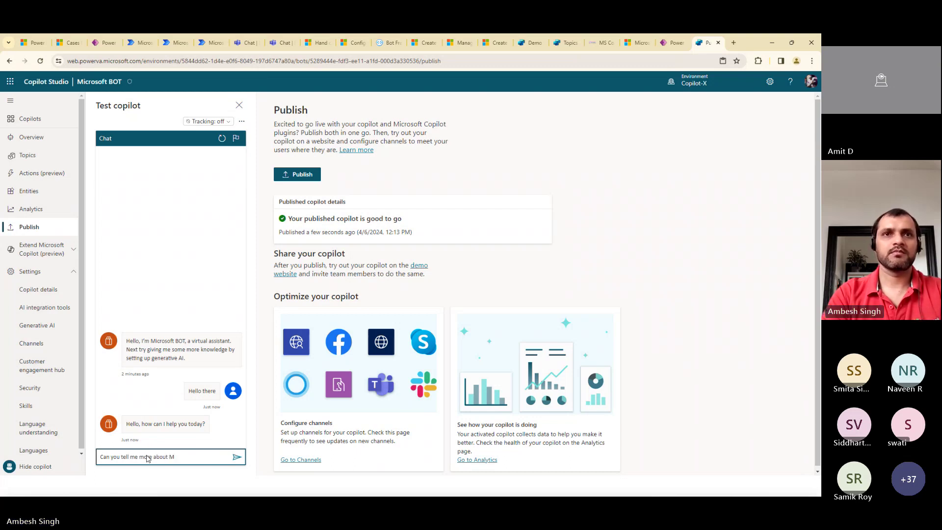
{"action": "type", "text": "icrosoft?"}
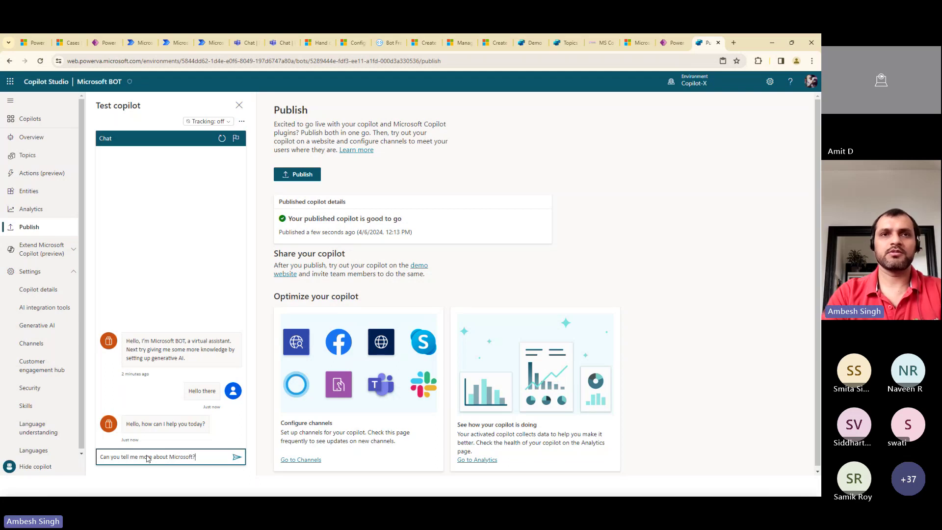
{"action": "key", "text": "Return"}
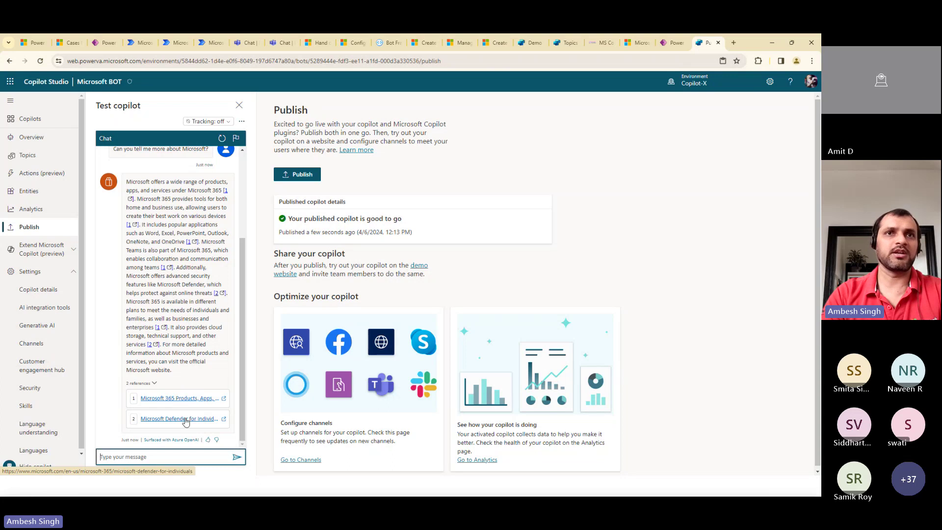
{"action": "left_click", "coordinate": [207, 440]}
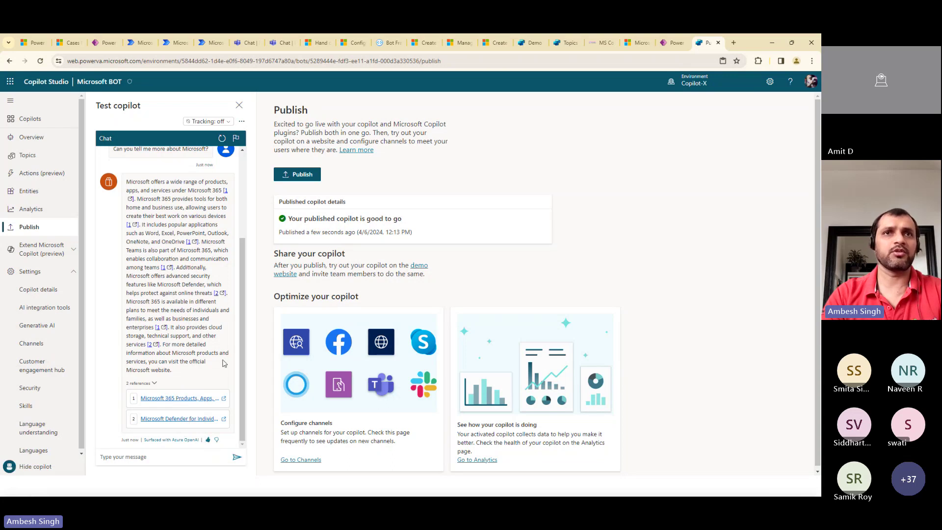
Ask the test copilot 'Tell me about Copilot offering?' and review its referenced answer
{"action": "left_click", "coordinate": [159, 457]}
{"action": "type", "text": "Tell me about"}
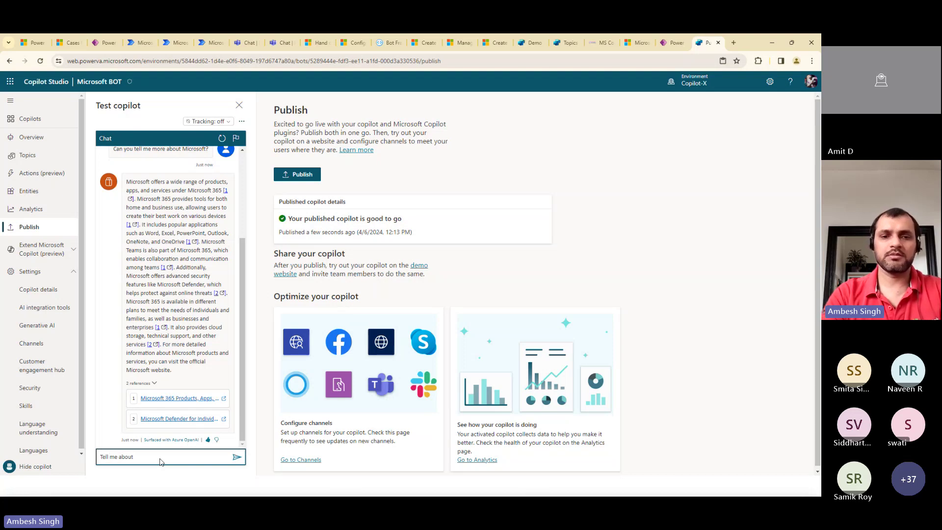
{"action": "type", "text": " Copilo"}
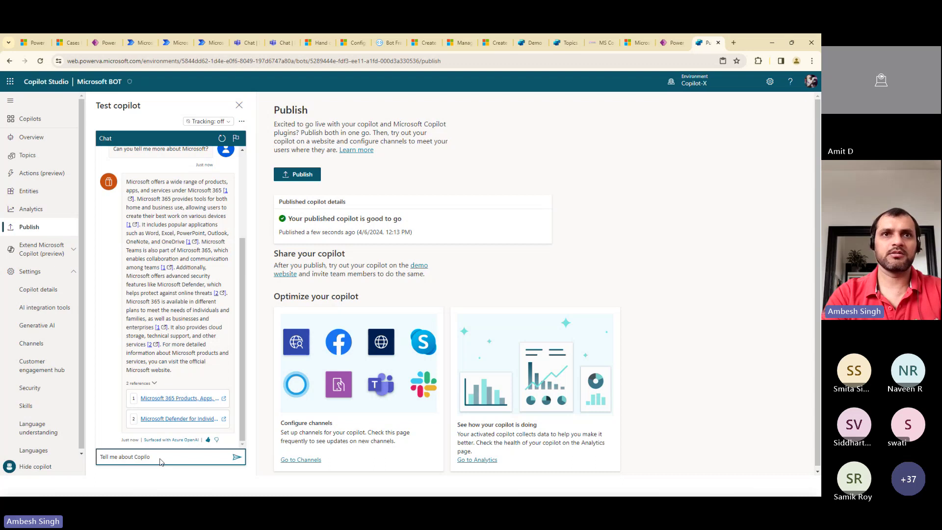
{"action": "type", "text": "t"}
{"action": "type", "text": " offerin"}
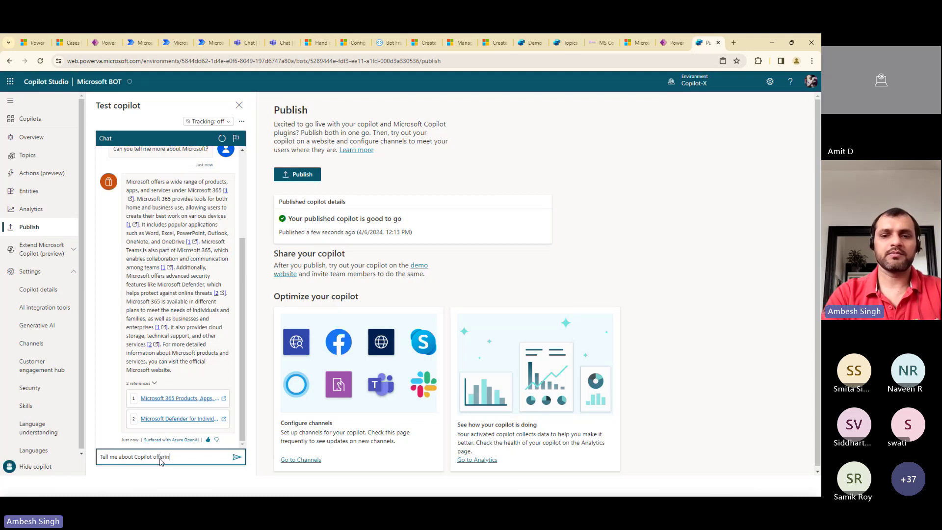
{"action": "type", "text": "g?"}
{"action": "key", "text": "Return"}
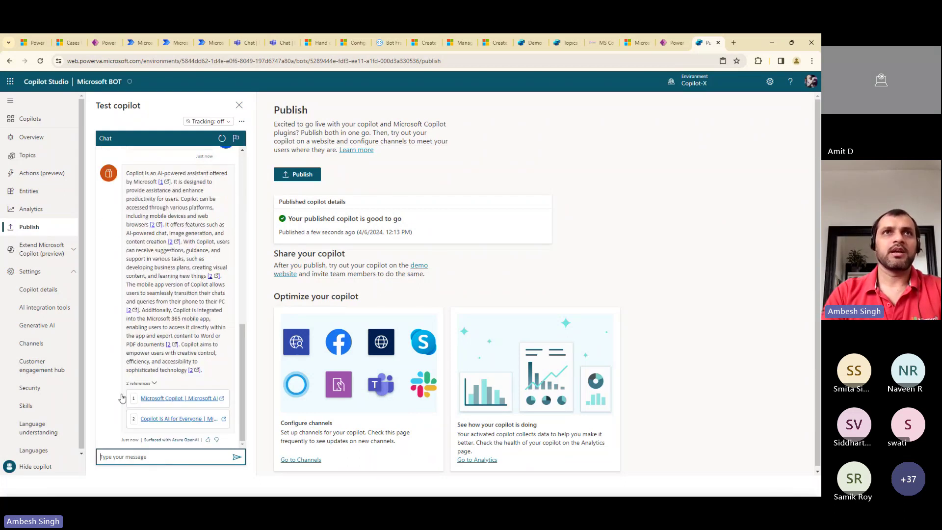
{"action": "left_click_drag", "start_coordinate": [132, 173], "coordinate": [209, 390]}
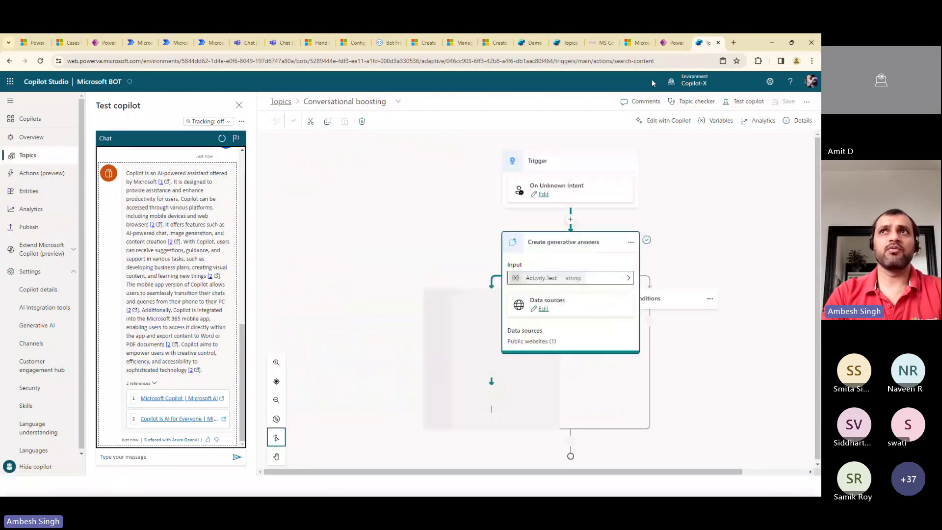
Switch back to the Copilot Studio tab and open the Channels page
{"action": "left_click", "coordinate": [670, 43]}
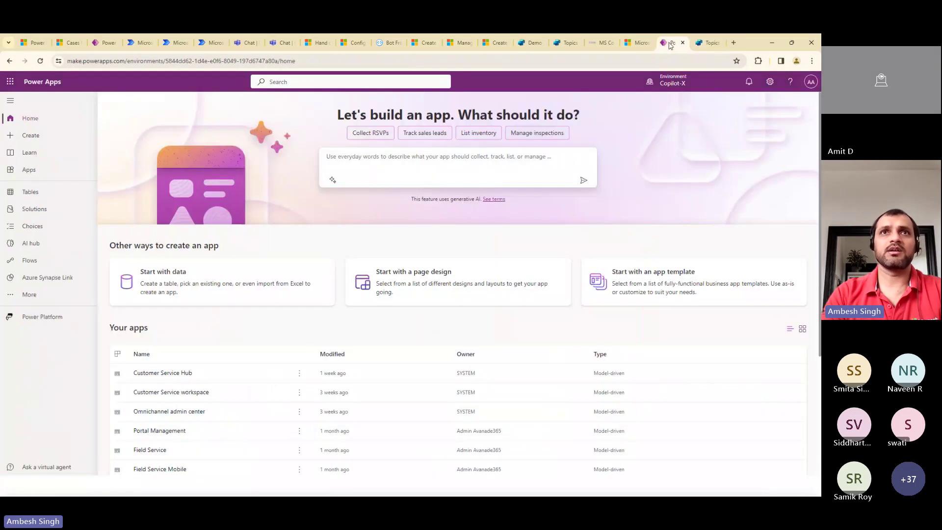
{"action": "left_click", "coordinate": [707, 43]}
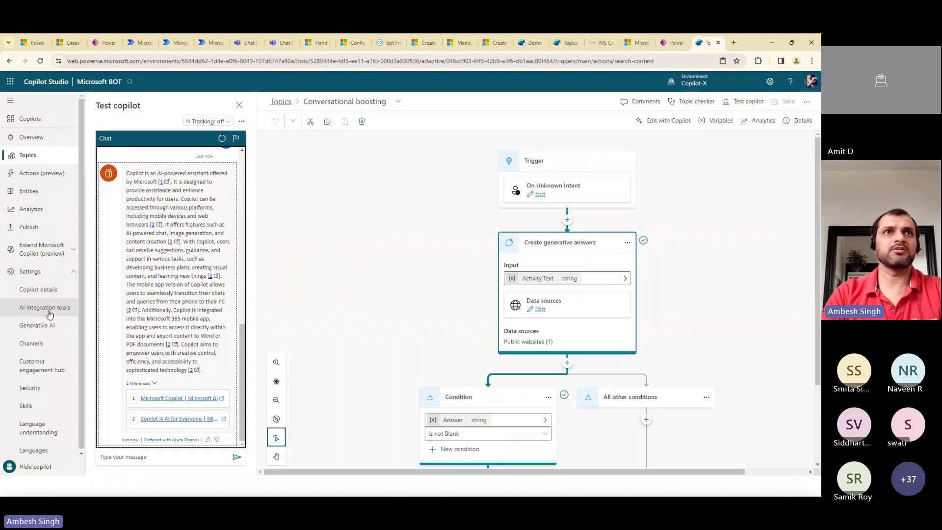
{"action": "left_click", "coordinate": [32, 343]}
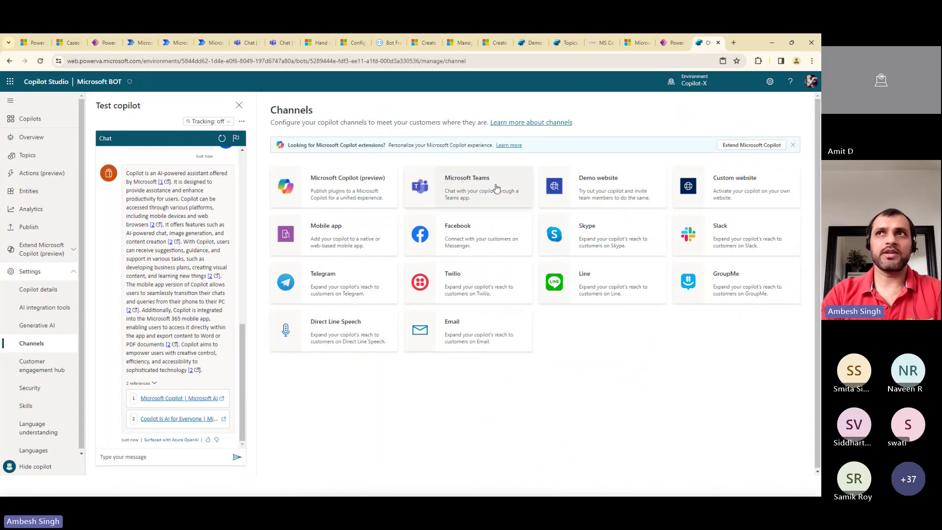
Copy the Custom website channel's default embed code and close its panel
{"action": "left_click", "coordinate": [723, 191]}
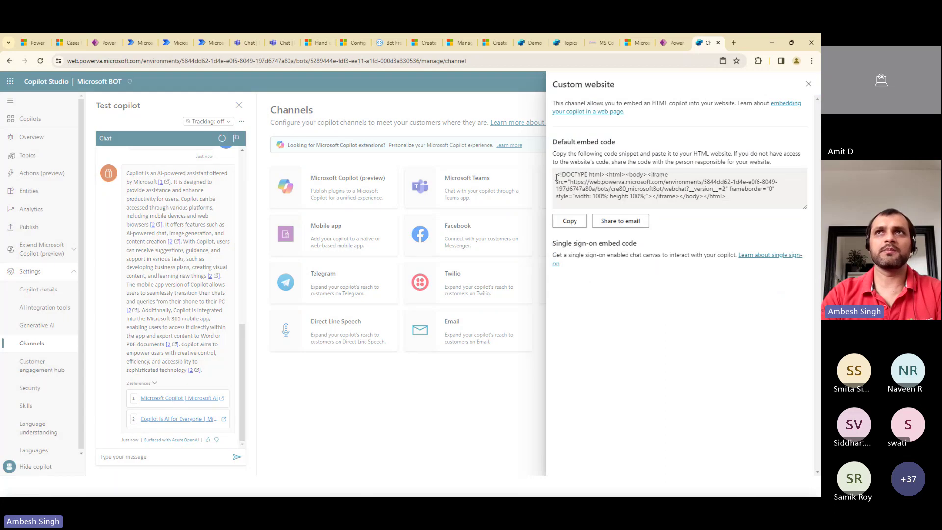
{"action": "left_click_drag", "start_coordinate": [556, 174], "coordinate": [575, 183]}
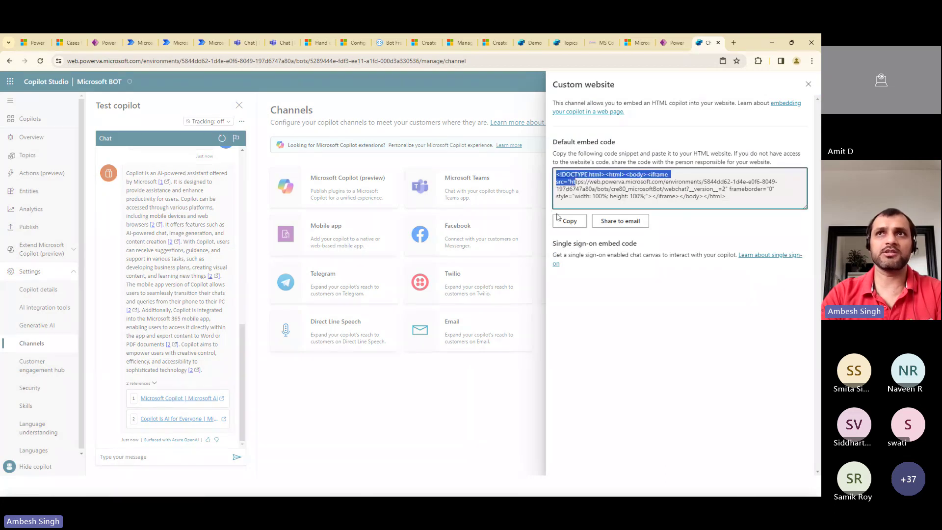
{"action": "left_click", "coordinate": [569, 221]}
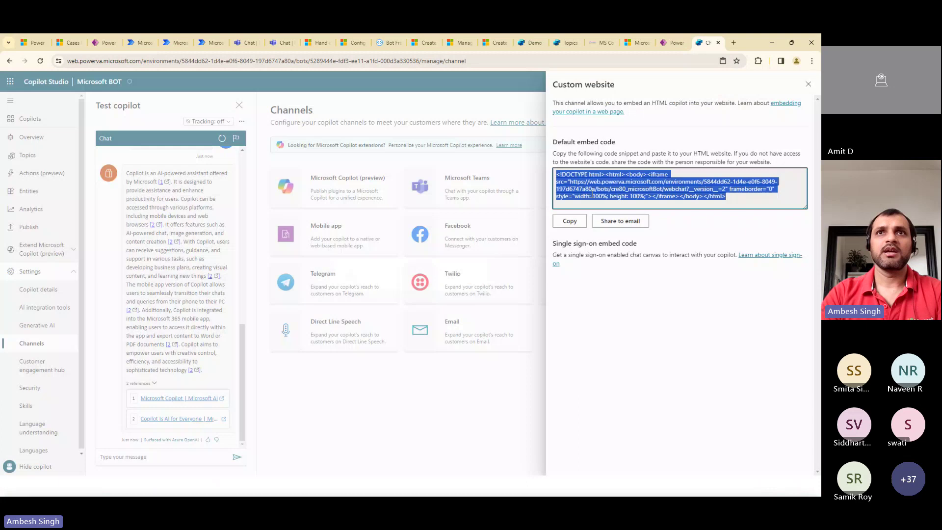
{"action": "left_click", "coordinate": [593, 192]}
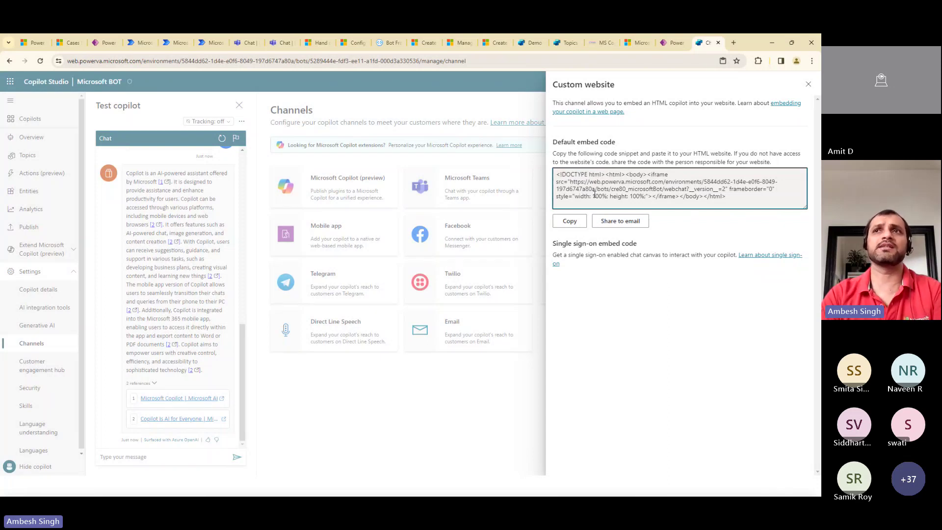
{"action": "left_click", "coordinate": [809, 86]}
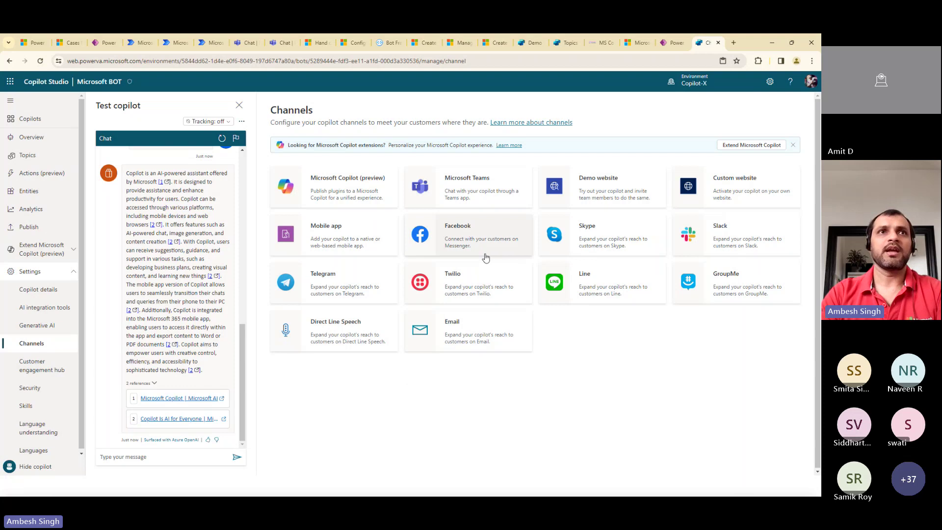
Go from the Customer engagement hub settings to the Security settings page
{"action": "left_click", "coordinate": [47, 365]}
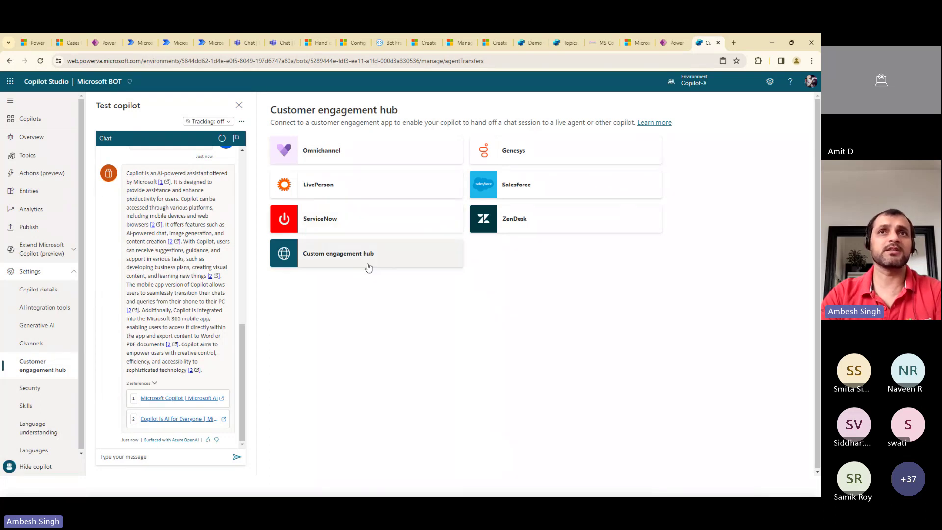
{"action": "left_click", "coordinate": [31, 389]}
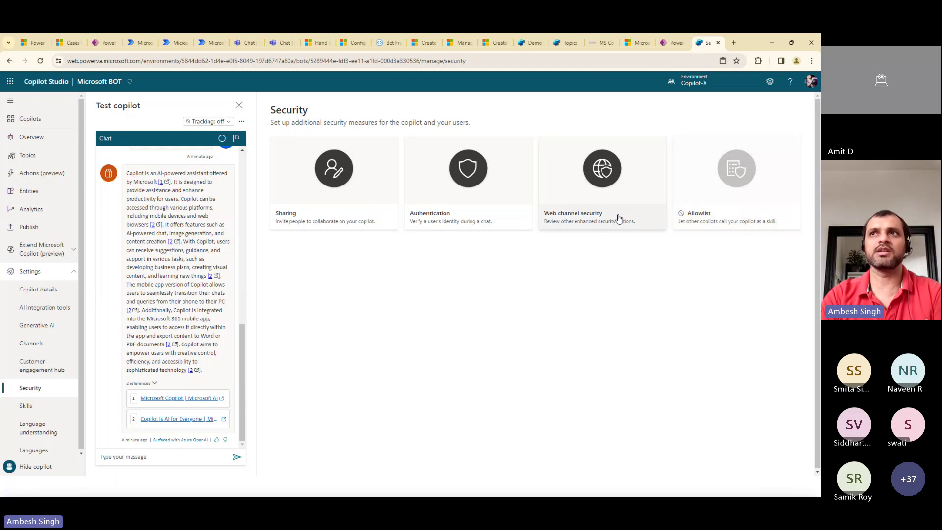
Look through the Skills and Language understanding settings, then hide the test chat pane
{"action": "left_click", "coordinate": [34, 406]}
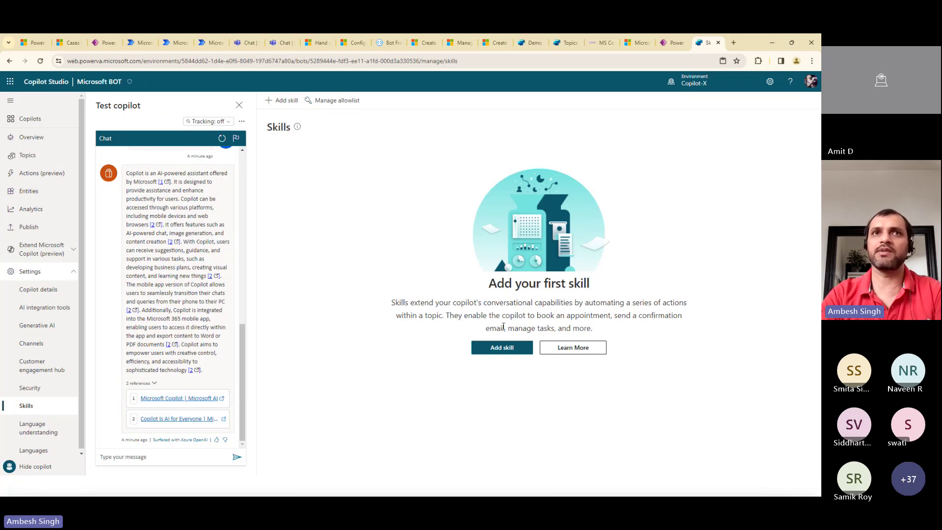
{"action": "left_click", "coordinate": [42, 431]}
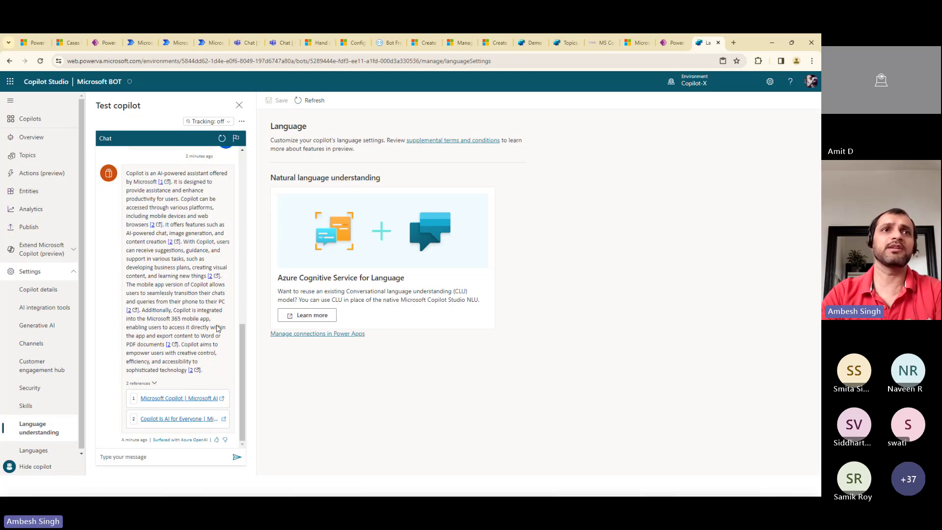
{"action": "left_click", "coordinate": [29, 466]}
Review Languages and cancel adding one, keeping English (United States) as the only language
{"action": "left_click", "coordinate": [30, 450]}
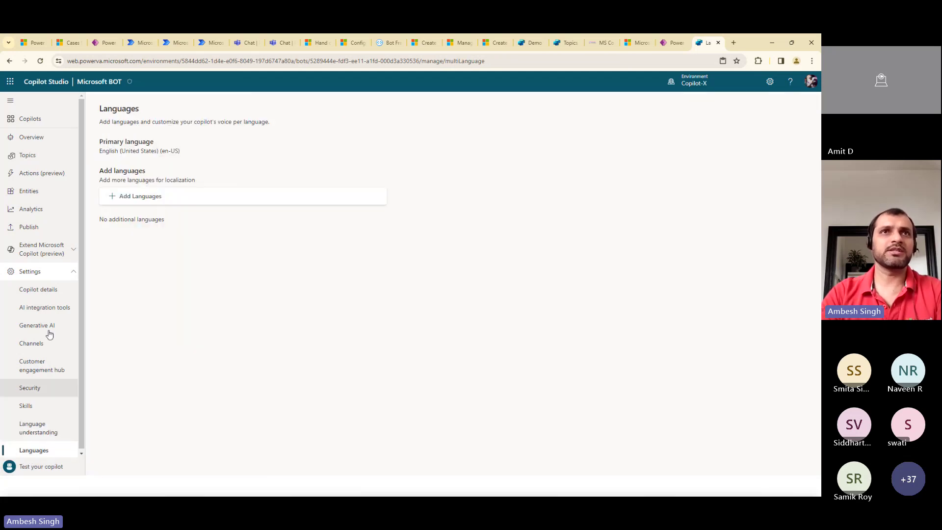
{"action": "left_click", "coordinate": [130, 198]}
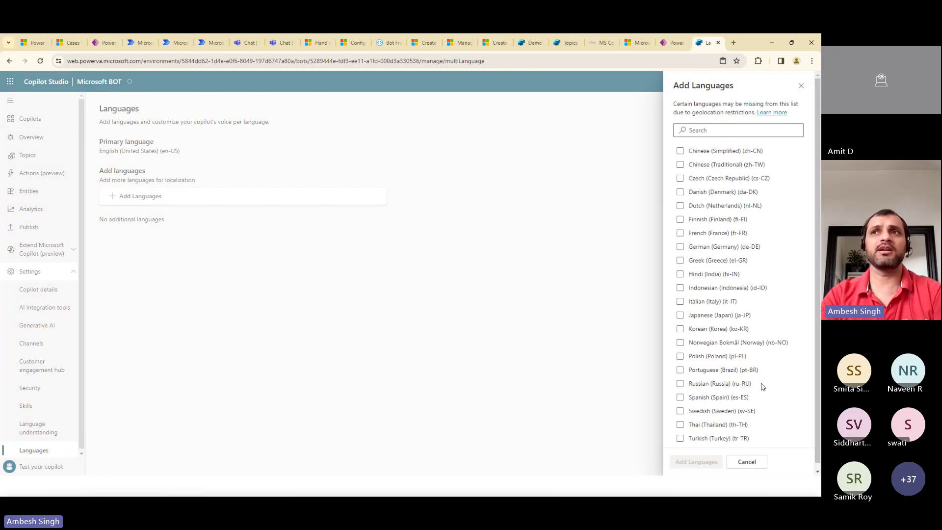
{"action": "left_click", "coordinate": [739, 465]}
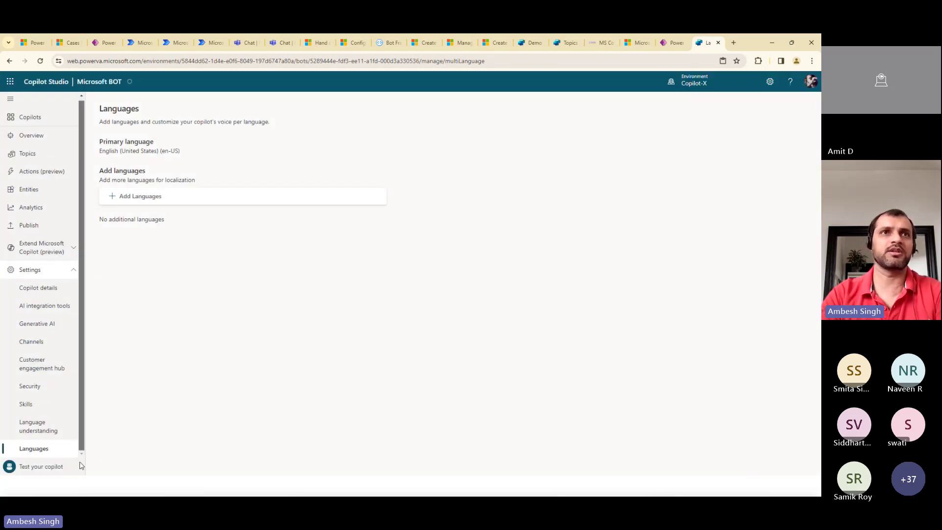
Check the Advanced copilot details, including the Application Insights connection string, then view AI integration tools
{"action": "left_click", "coordinate": [42, 289]}
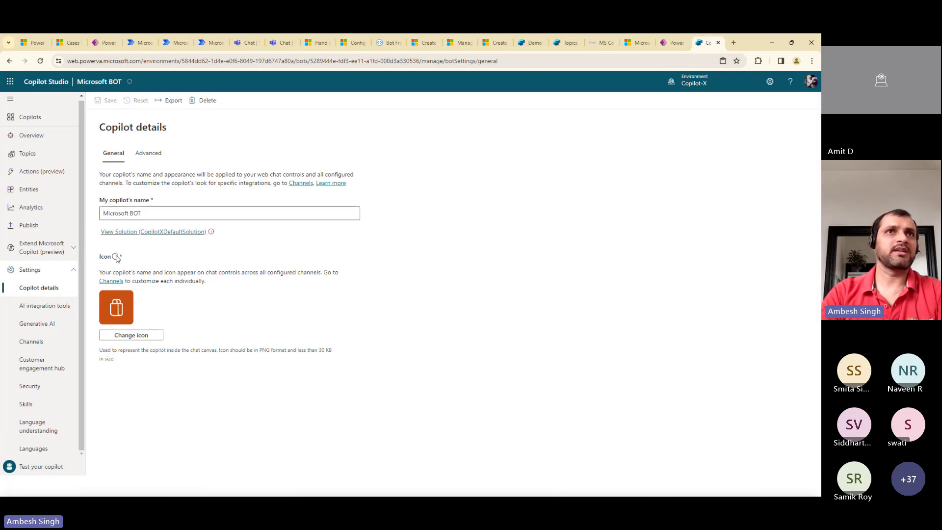
{"action": "left_click", "coordinate": [147, 153]}
{"action": "left_click", "coordinate": [126, 227]}
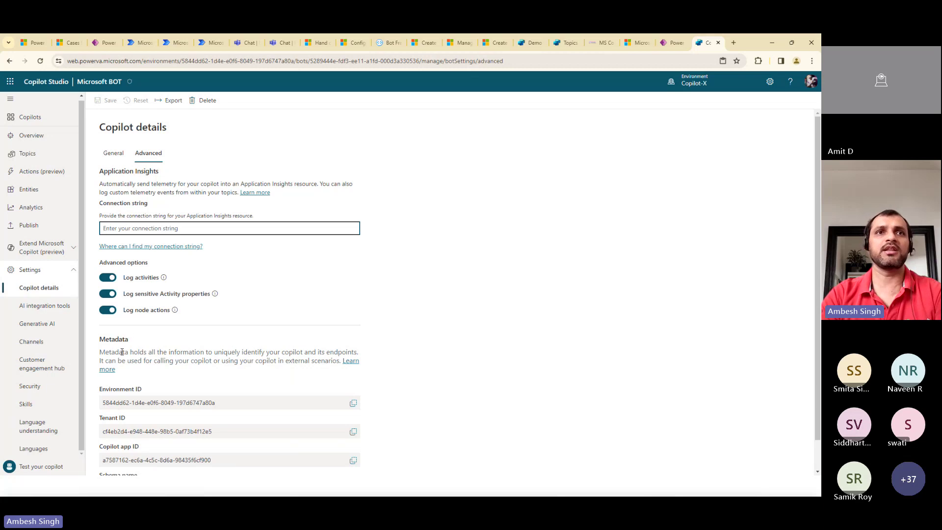
{"action": "scroll", "coordinate": [820, 354], "scroll_direction": "down", "scroll_amount": 1}
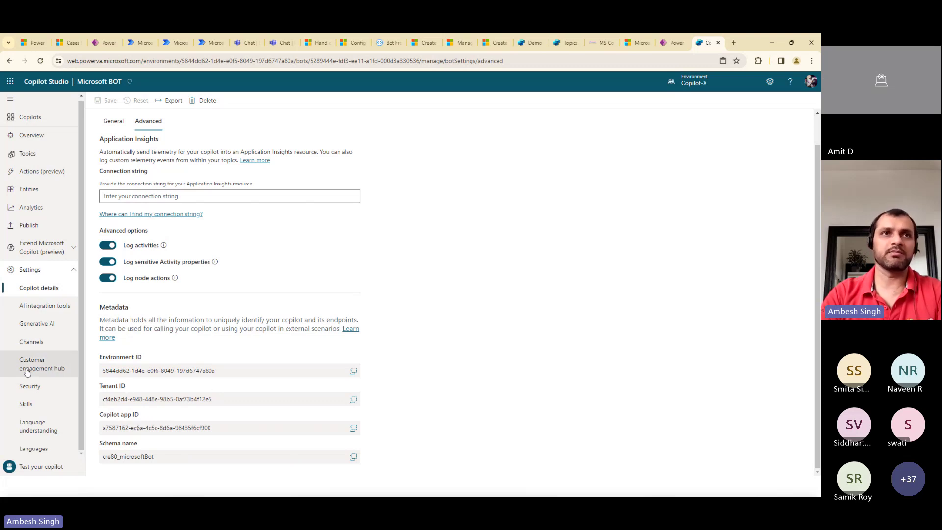
{"action": "left_click", "coordinate": [46, 308]}
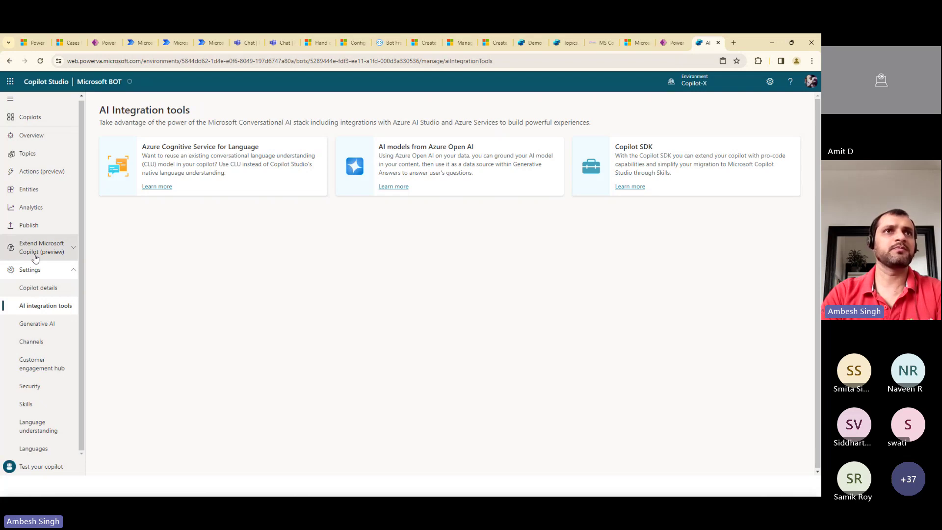
View the empty Conversational plugins page under Extend Microsoft Copilot, then the Analytics summary
{"action": "left_click", "coordinate": [62, 256]}
{"action": "left_click", "coordinate": [43, 273]}
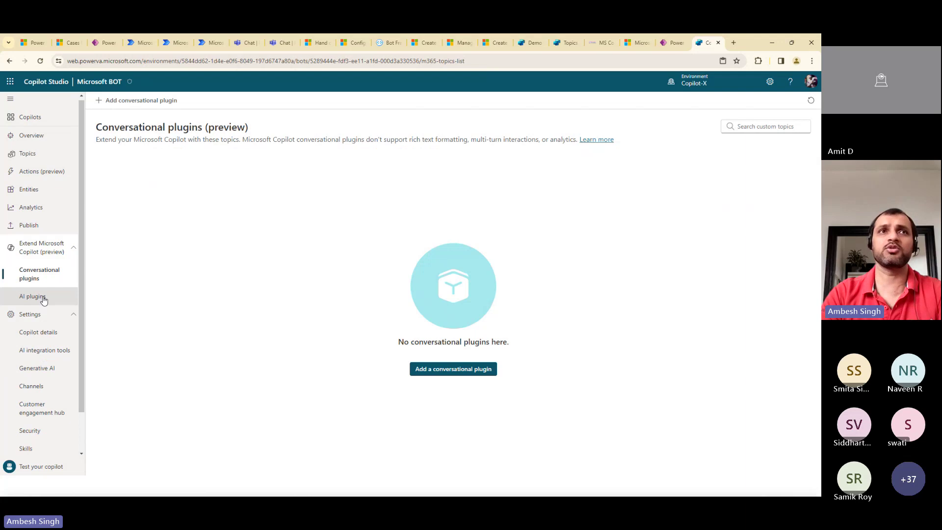
{"action": "left_click", "coordinate": [37, 218]}
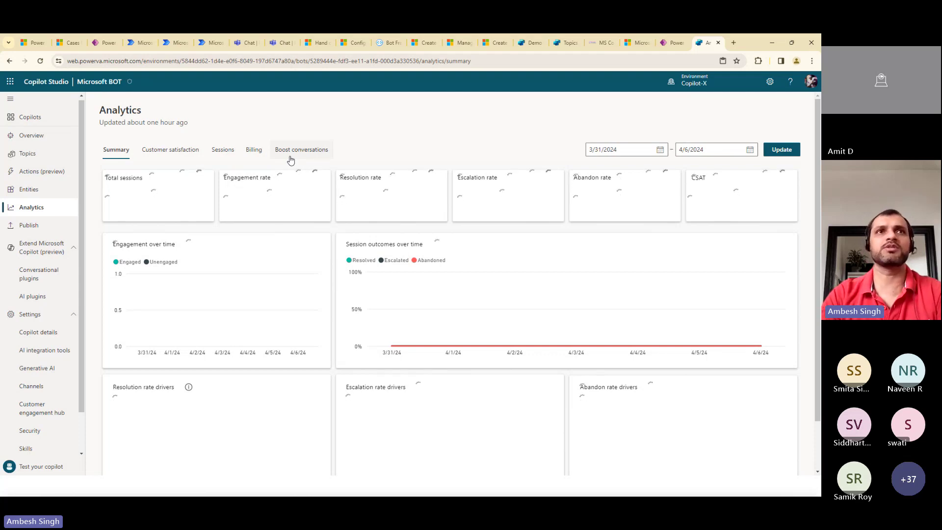
Browse the prebuilt entities list, then go to the Actions (preview) page
{"action": "left_click", "coordinate": [30, 193]}
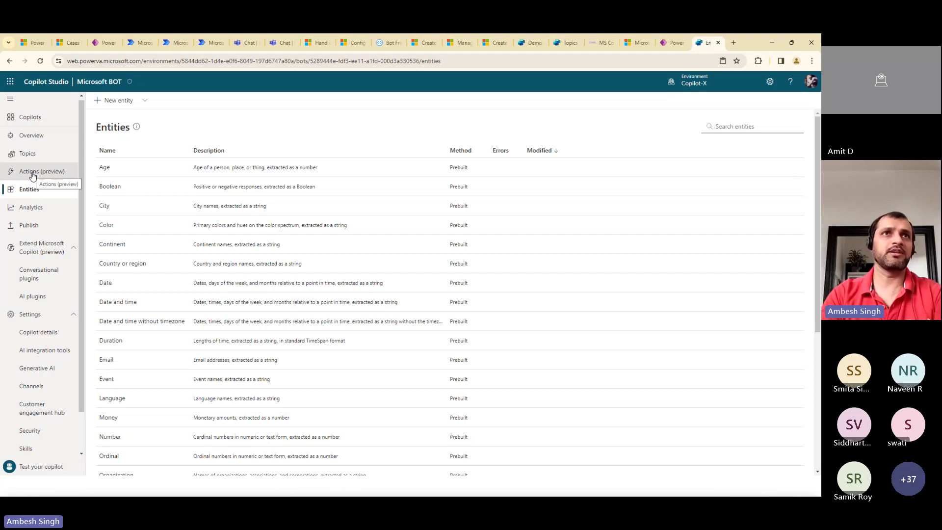
{"action": "left_click", "coordinate": [49, 171]}
Dismiss the Add an action dialog unused and return to the Topics list's Create menu
{"action": "left_click", "coordinate": [117, 102]}
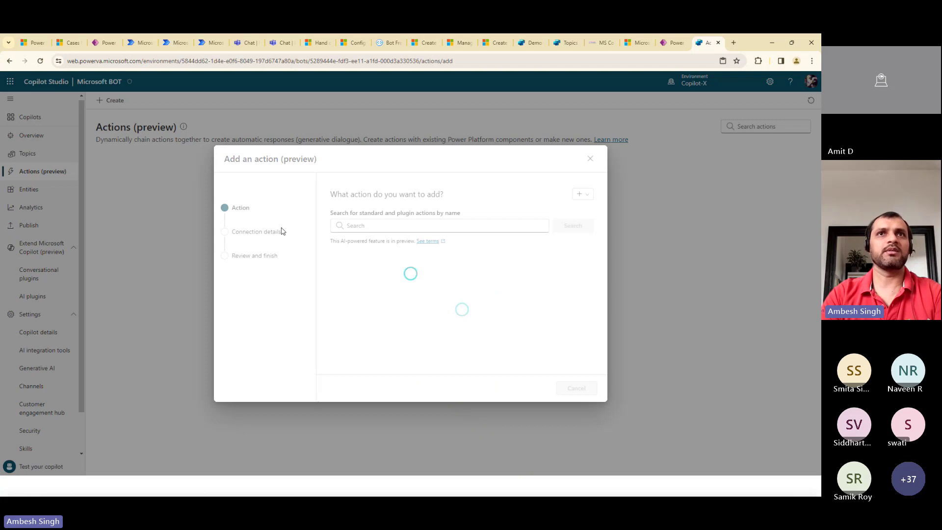
{"action": "left_click", "coordinate": [590, 160]}
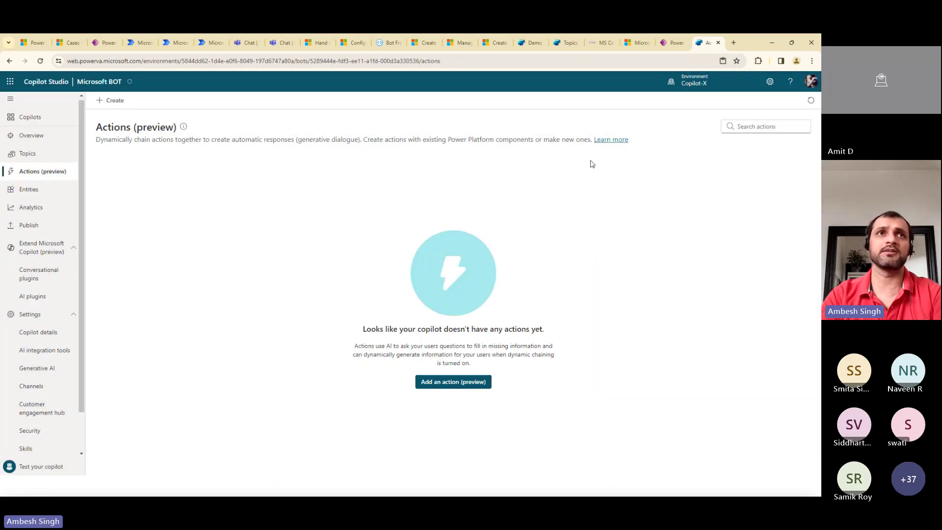
{"action": "left_click", "coordinate": [31, 154]}
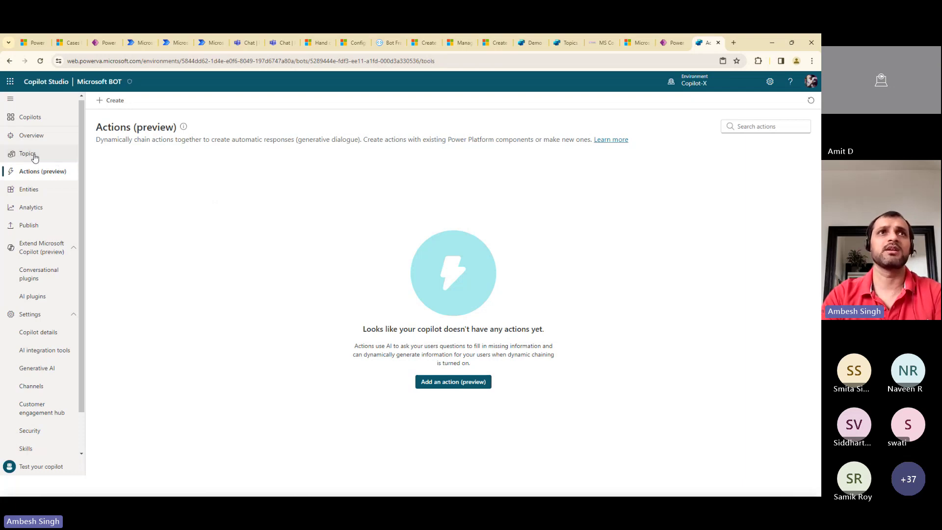
{"action": "left_click", "coordinate": [116, 100]}
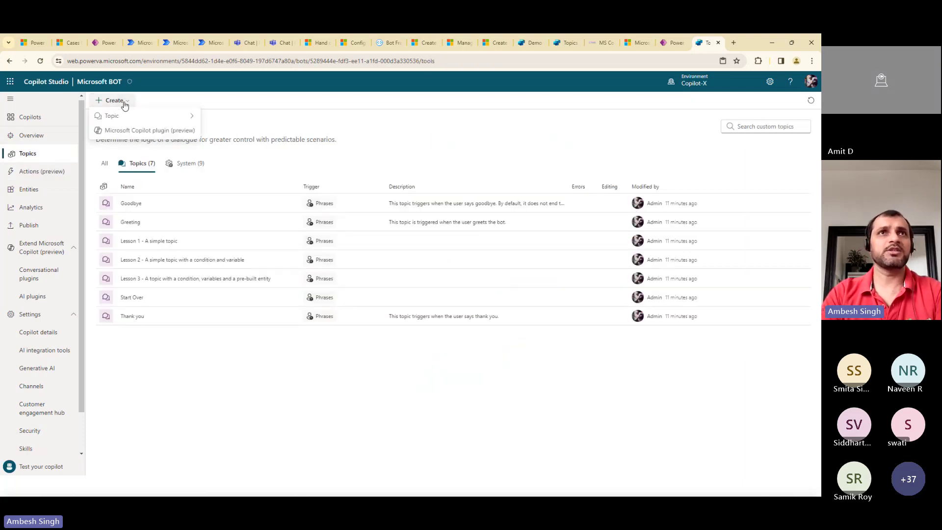
Generate an 'Order Pizza' topic with Copilot from the pizza-ordering example description
{"action": "mouse_move", "coordinate": [191, 119]}
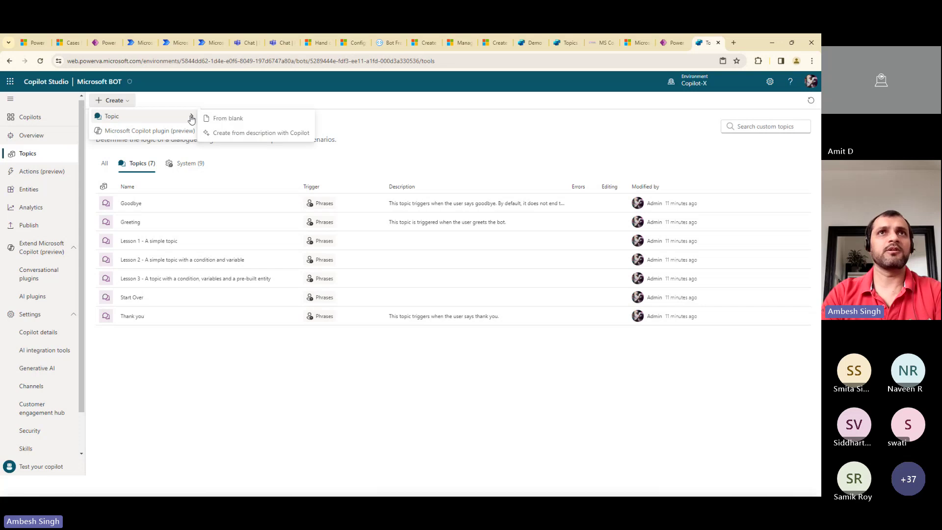
{"action": "left_click", "coordinate": [226, 133]}
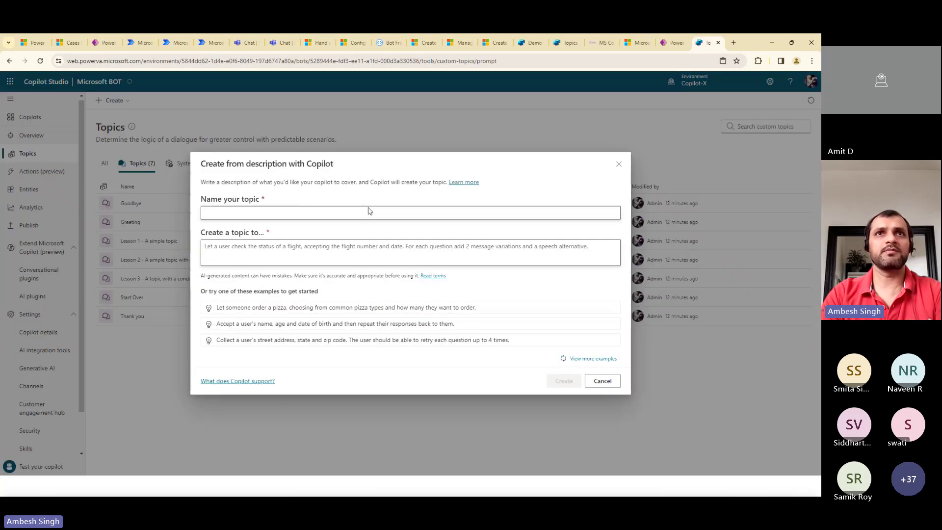
{"action": "left_click", "coordinate": [246, 313]}
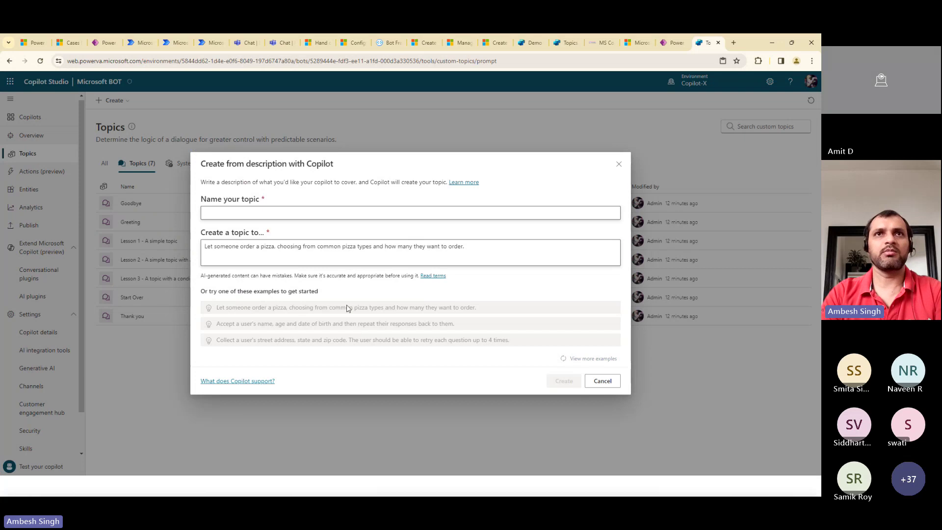
{"action": "left_click", "coordinate": [259, 214]}
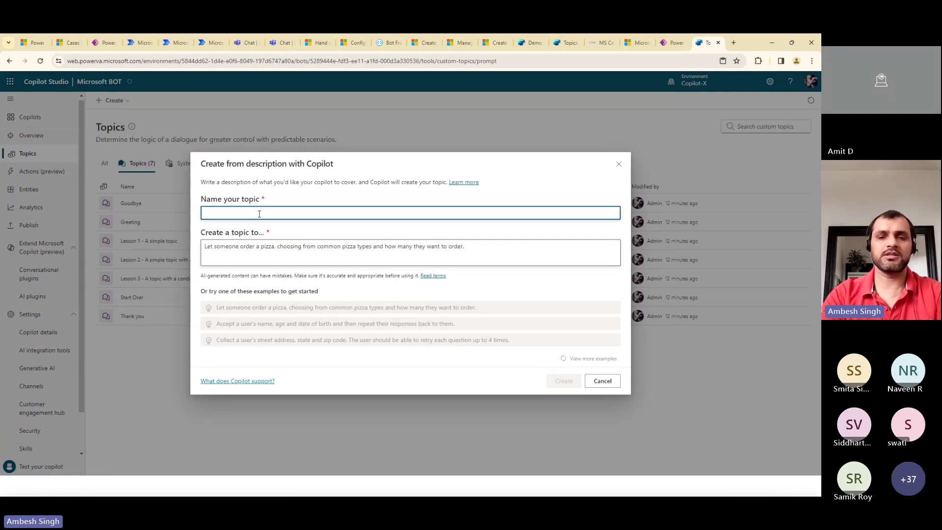
{"action": "type", "text": "Ordde"}
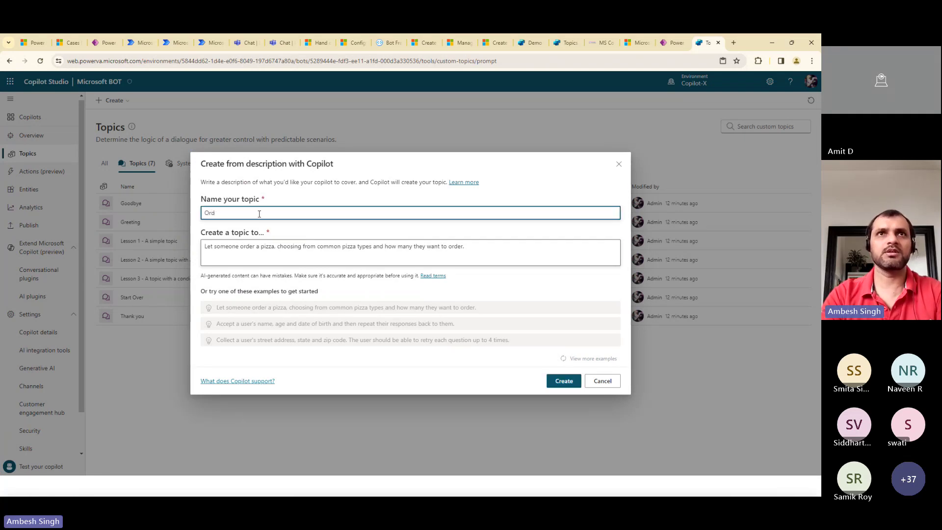
{"action": "key", "text": "BackSpace"}
{"action": "key", "text": "BackSpace"}
{"action": "type", "text": "er"}
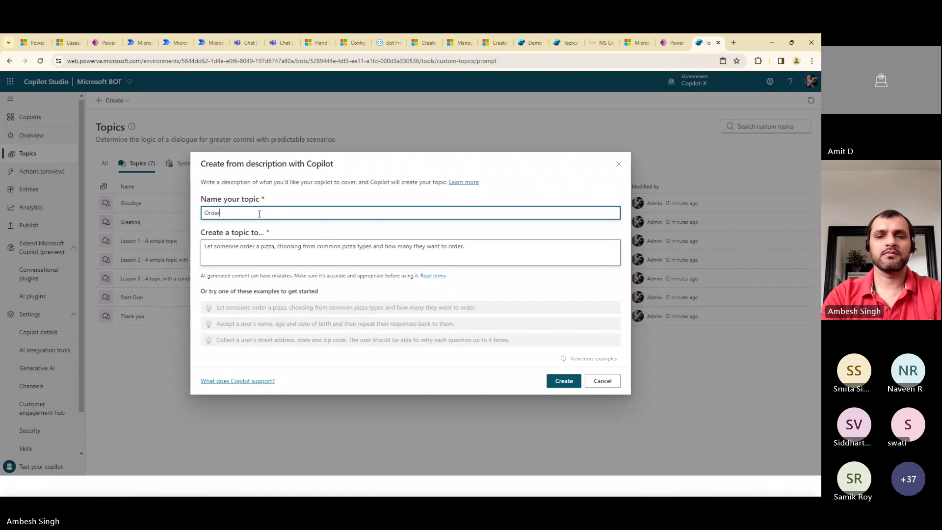
{"action": "type", "text": " Pizza"}
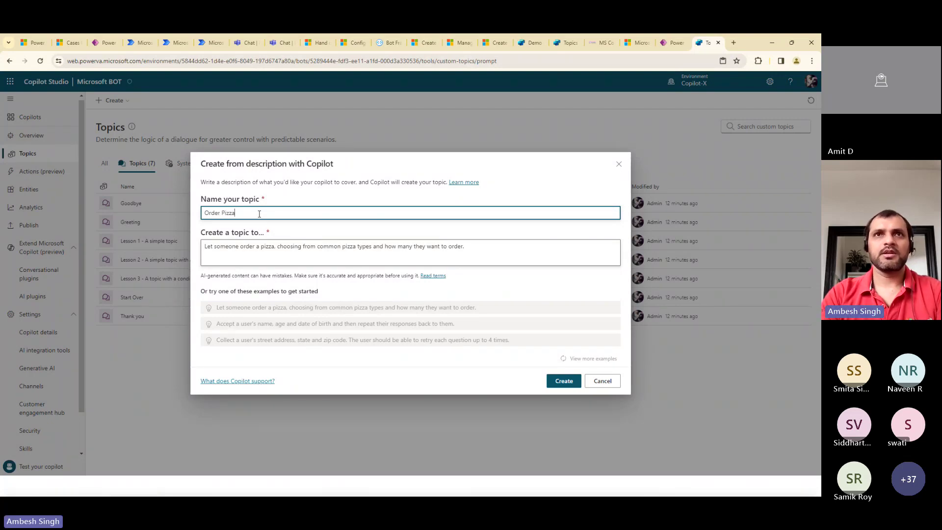
{"action": "left_click", "coordinate": [564, 382]}
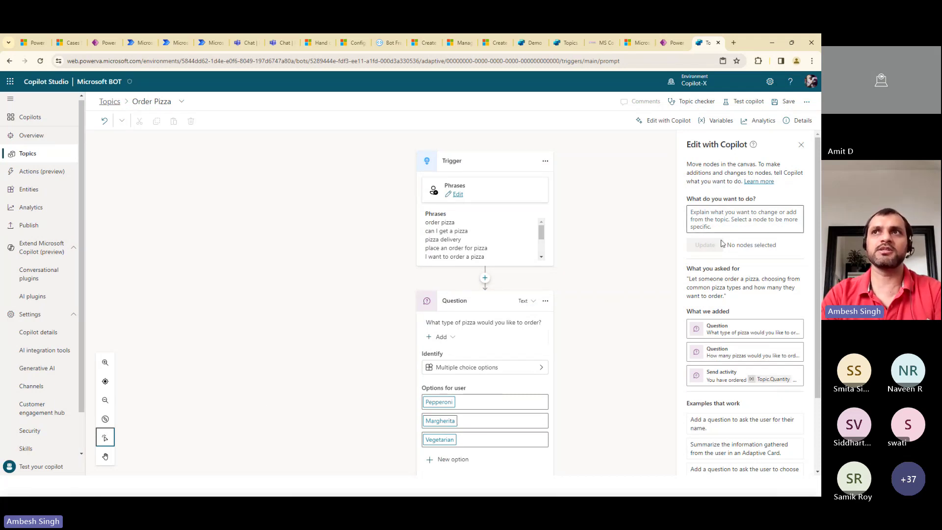
Pan through the generated pizza-type and quantity questions, then save the Order Pizza topic
{"action": "scroll", "coordinate": [816, 252], "scroll_direction": "down", "scroll_amount": 2}
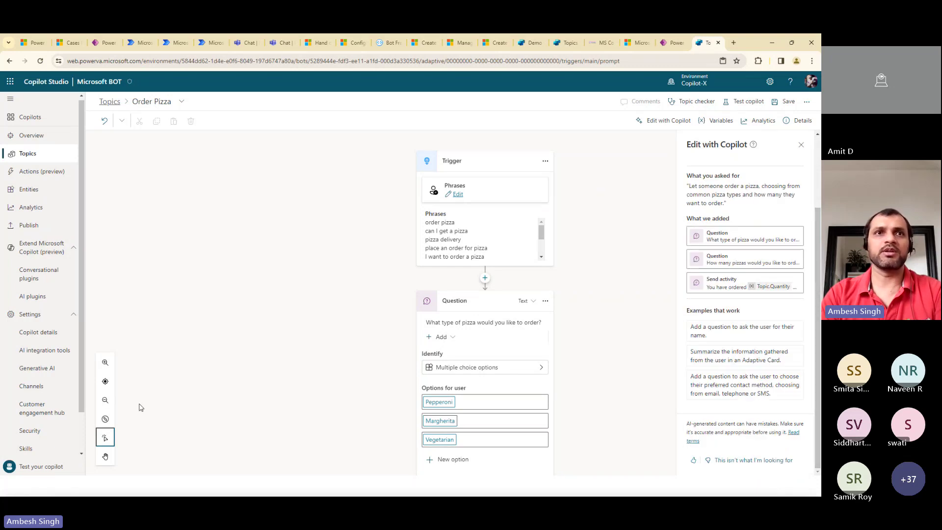
{"action": "left_click", "coordinate": [105, 456]}
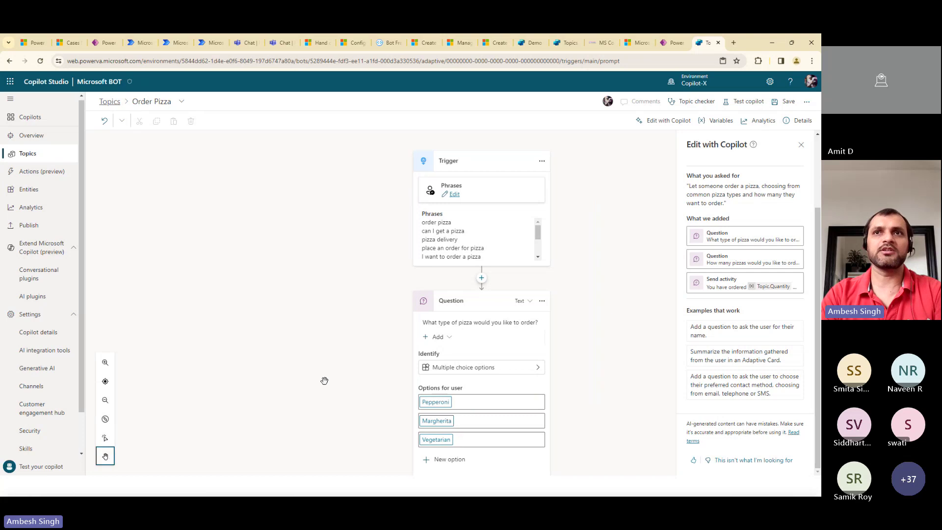
{"action": "left_click_drag", "start_coordinate": [324, 381], "coordinate": [311, 220]}
{"action": "left_click_drag", "start_coordinate": [312, 448], "coordinate": [311, 324]}
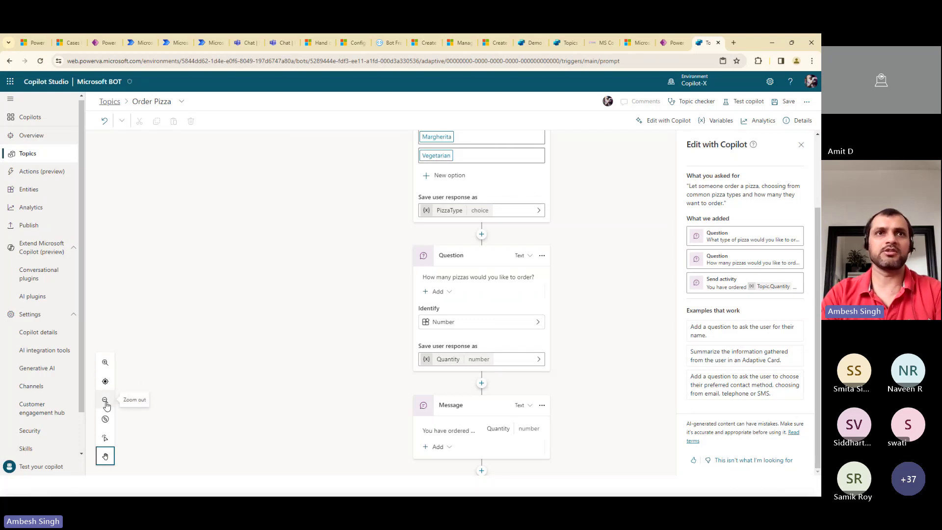
{"action": "left_click", "coordinate": [106, 420]}
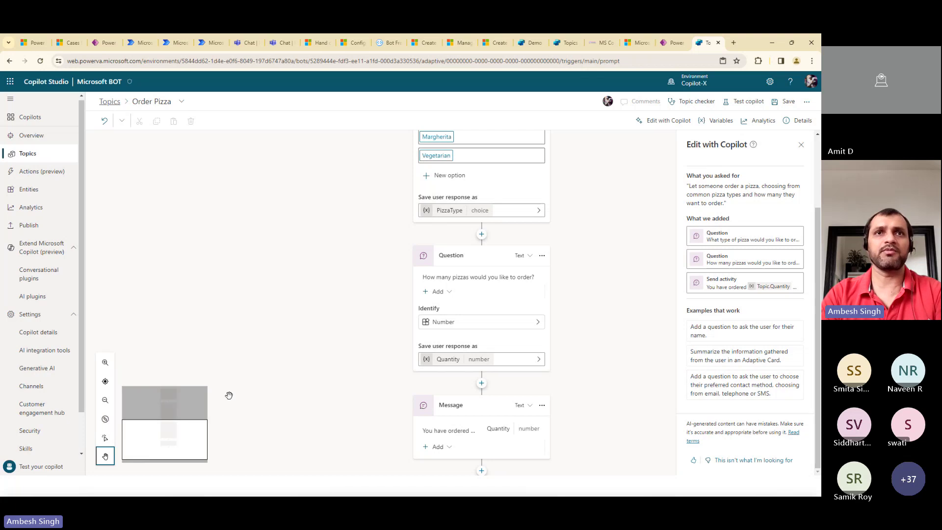
{"action": "left_click_drag", "start_coordinate": [166, 440], "coordinate": [166, 442]}
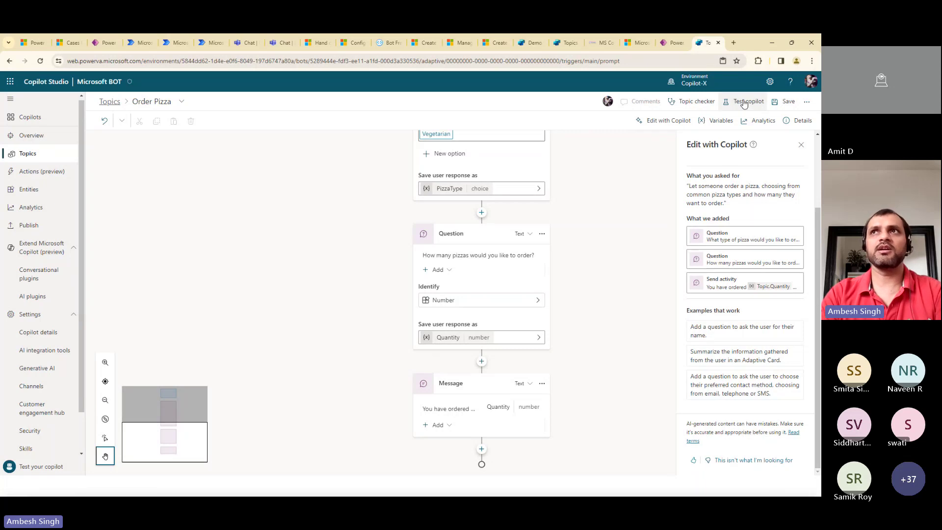
{"action": "left_click", "coordinate": [788, 103]}
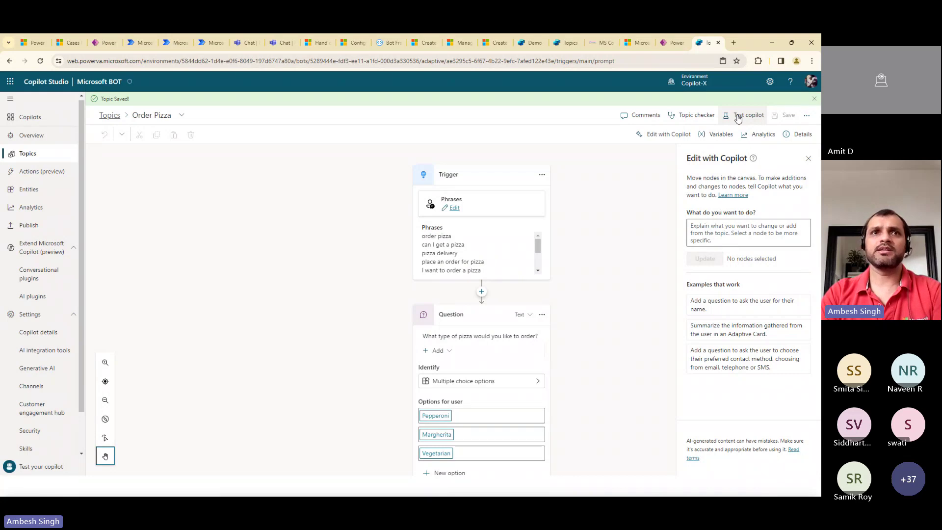
Test the topic in chat: send 'Order pizza', choose Margherita, and order 2
{"action": "left_click", "coordinate": [737, 118]}
{"action": "left_click", "coordinate": [157, 457]}
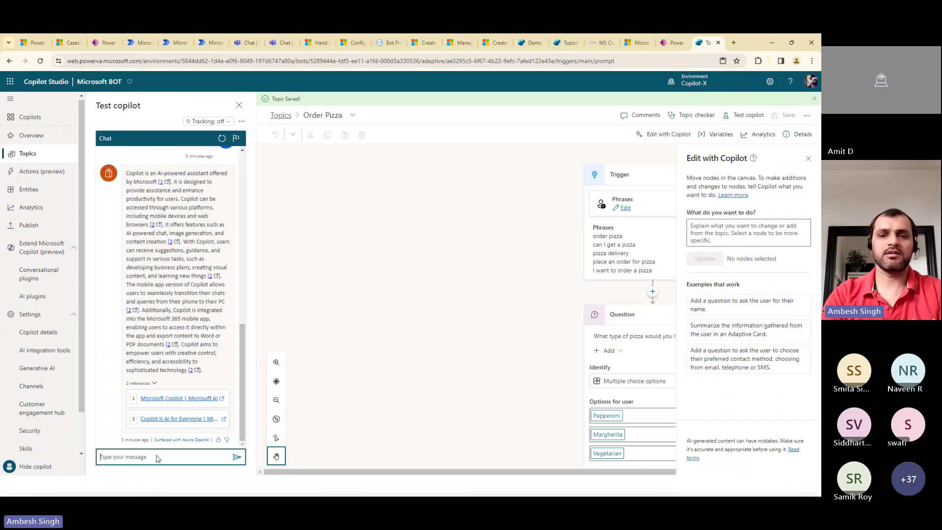
{"action": "type", "text": "Orde"}
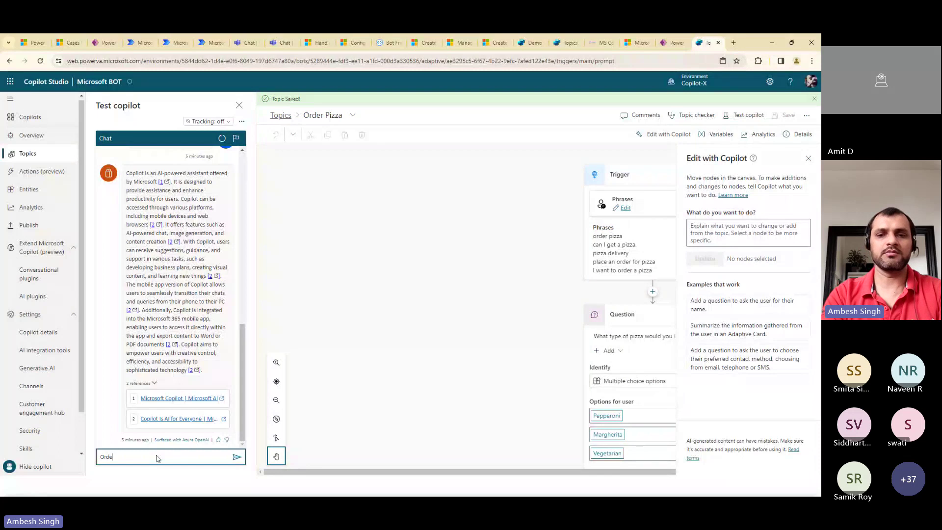
{"action": "type", "text": "r pizza"}
{"action": "key", "text": "Return"}
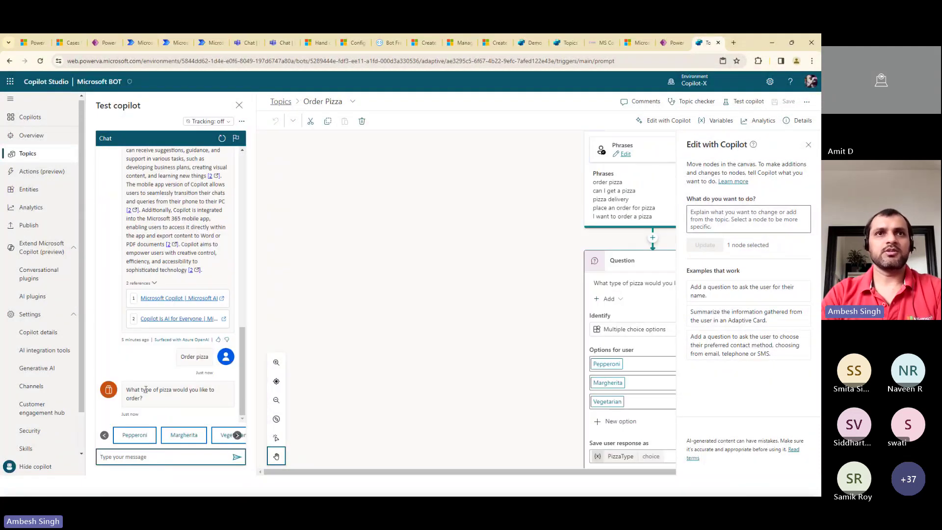
{"action": "left_click", "coordinate": [184, 436]}
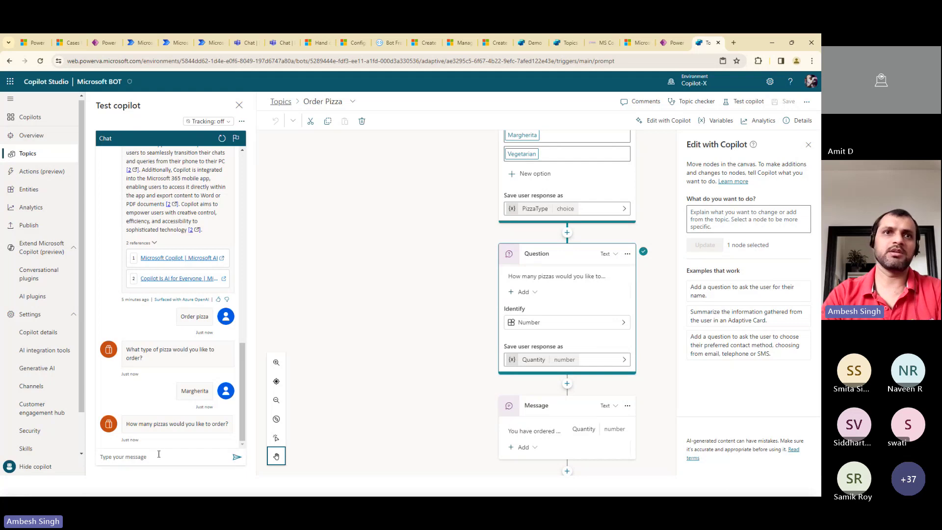
{"action": "left_click", "coordinate": [158, 456]}
{"action": "type", "text": "2"}
{"action": "key", "text": "Return"}
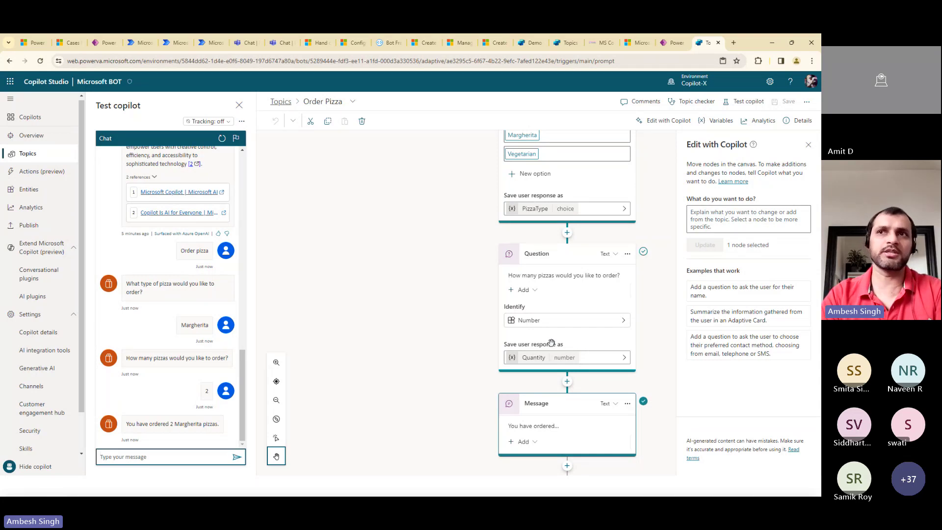
Switch the canvas to select mode and list nodes that can follow the quantity question
{"action": "left_click", "coordinate": [569, 385]}
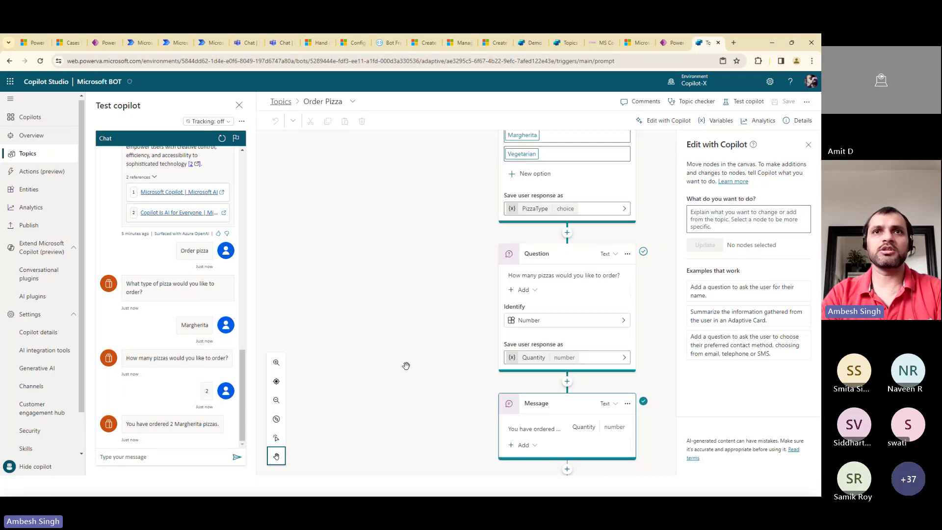
{"action": "left_click", "coordinate": [276, 437]}
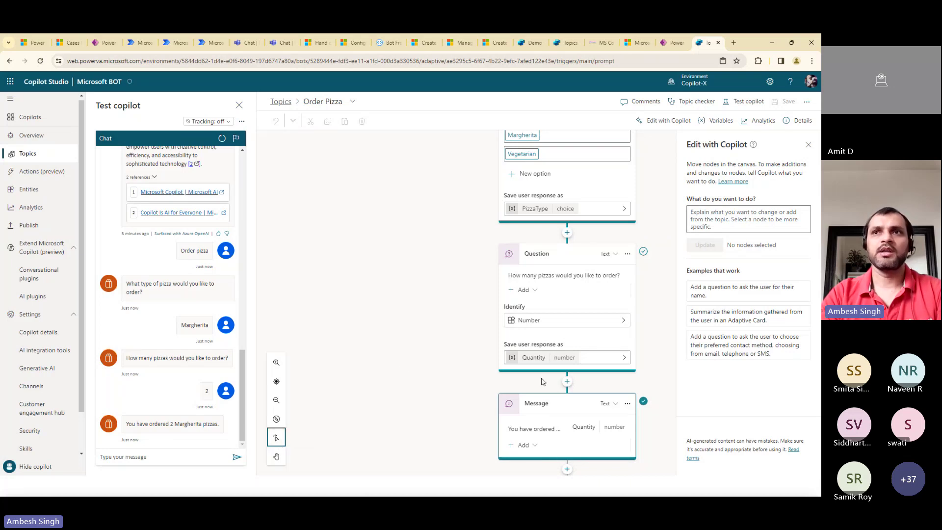
{"action": "left_click", "coordinate": [567, 381]}
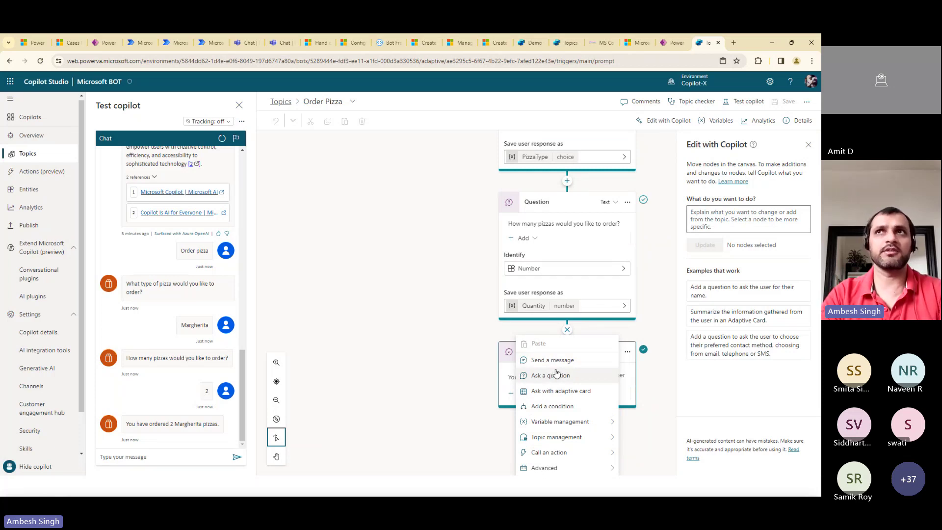
Copy the Demo website share link from the Channels settings and open a new browser tab
{"action": "left_click", "coordinate": [671, 43]}
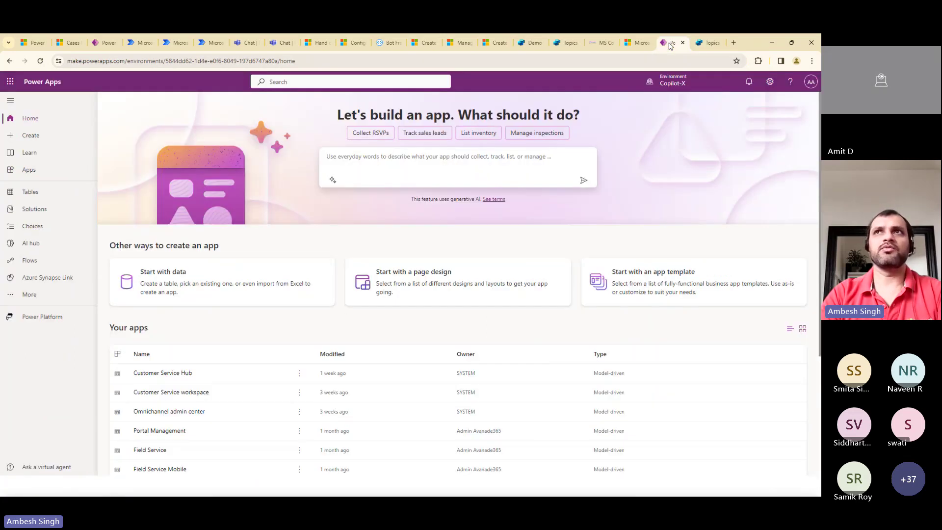
{"action": "left_click", "coordinate": [708, 43]}
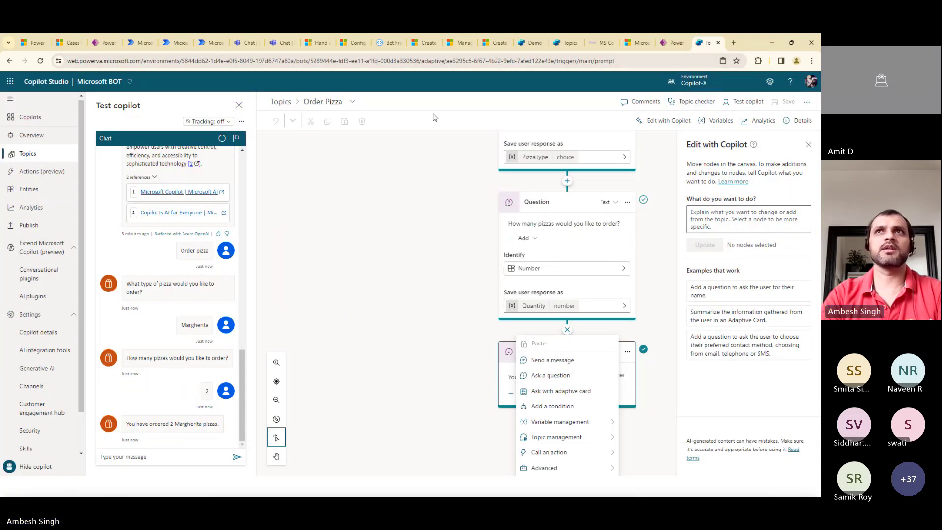
{"action": "left_click", "coordinate": [668, 43]}
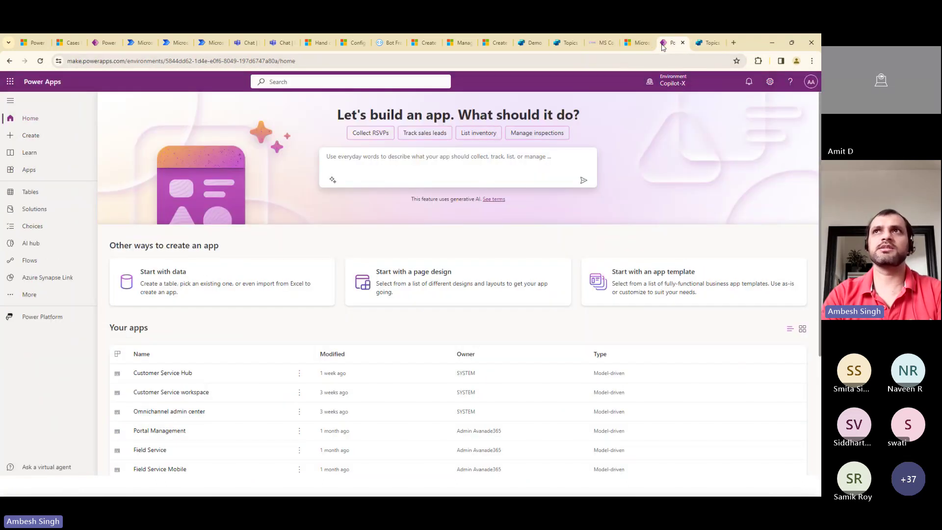
{"action": "left_click", "coordinate": [708, 43]}
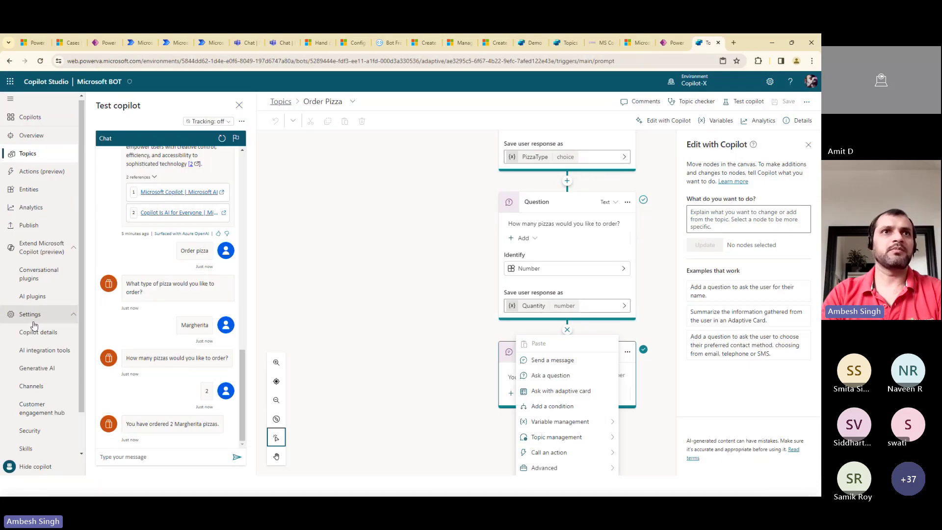
{"action": "left_click", "coordinate": [32, 386]}
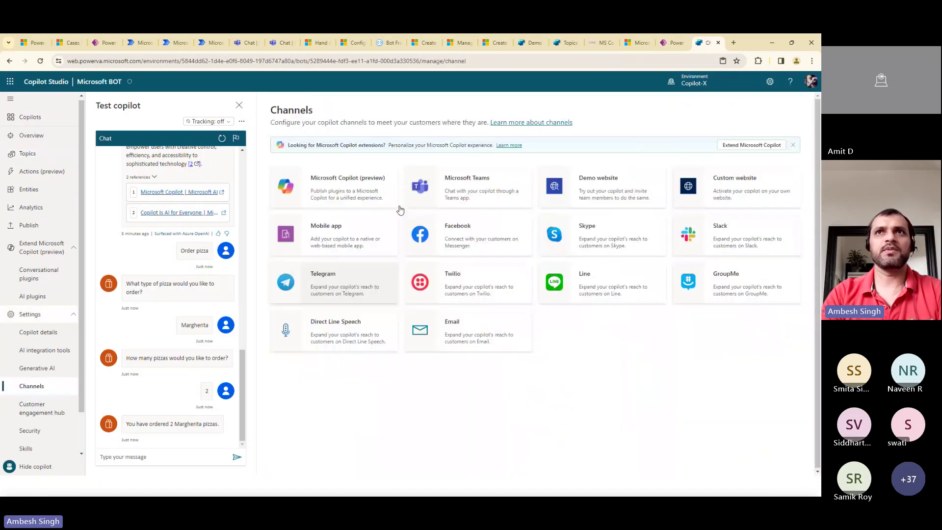
{"action": "left_click", "coordinate": [598, 187]}
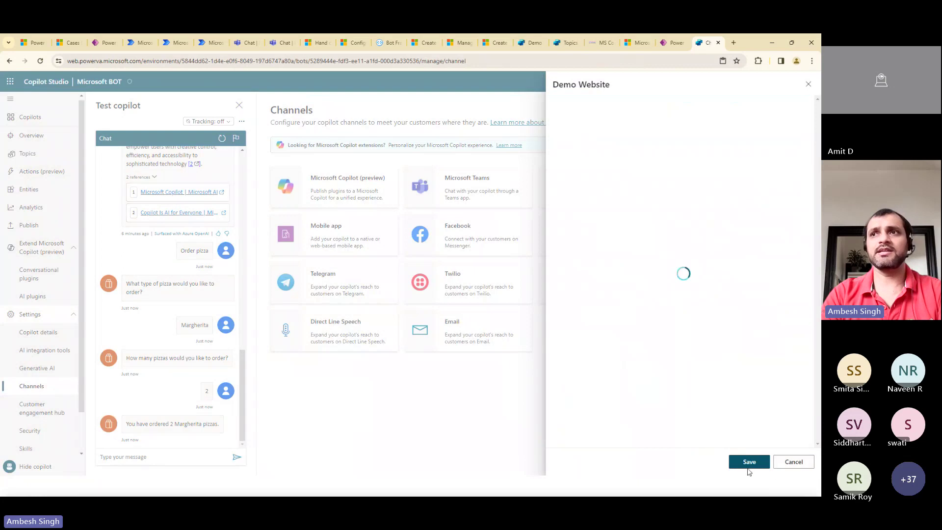
{"action": "left_click", "coordinate": [791, 316]}
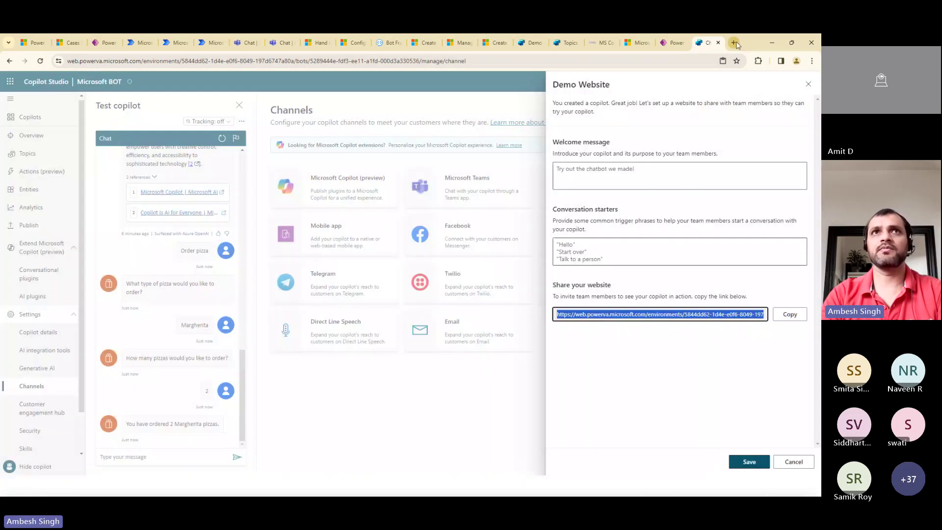
{"action": "left_click", "coordinate": [734, 43]}
Load the pasted demo website link, send 'Order pizza' to its bot, then return to Channels
{"action": "key", "text": "ctrl+v"}
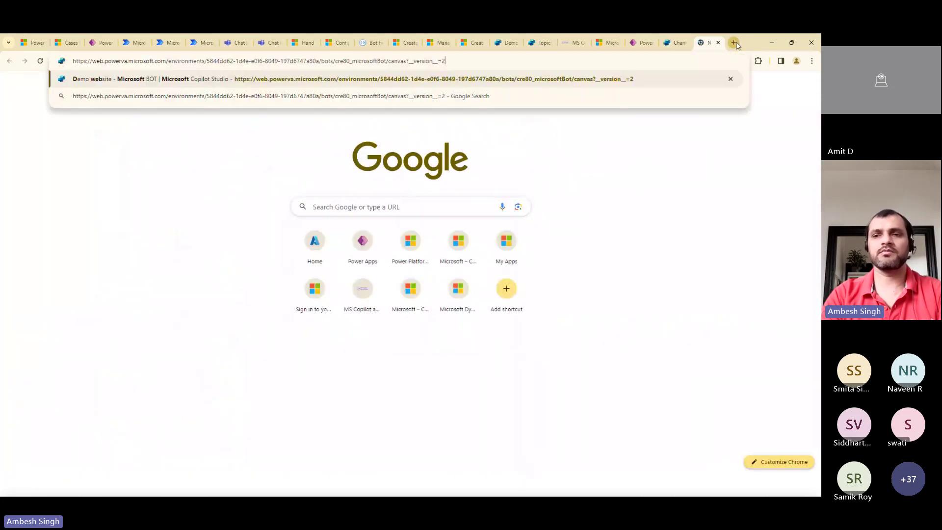
{"action": "key", "text": "Return"}
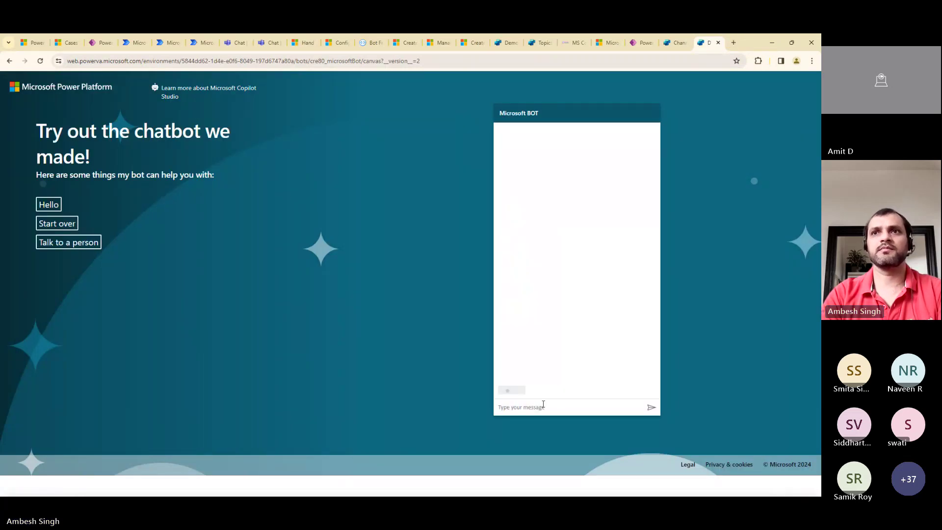
{"action": "left_click", "coordinate": [543, 405]}
{"action": "type", "text": "Or"}
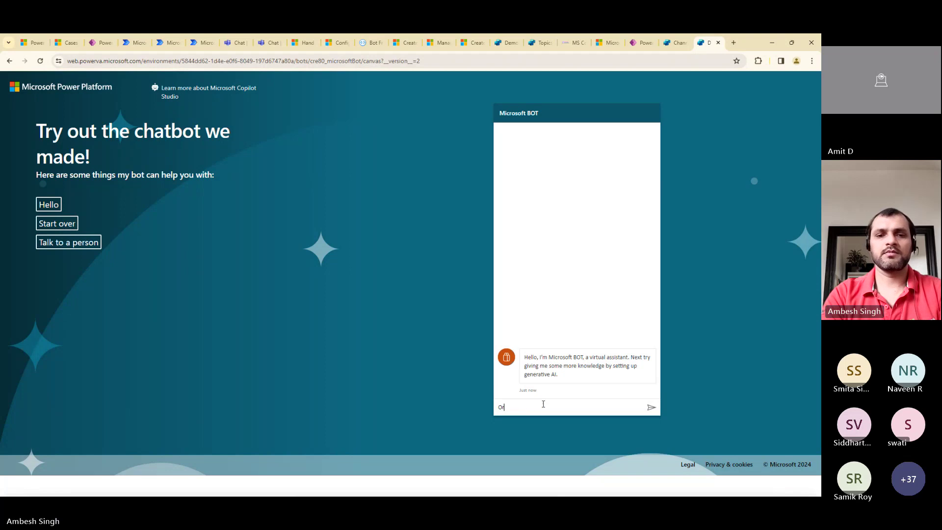
{"action": "type", "text": "der pizza"}
{"action": "key", "text": "Return"}
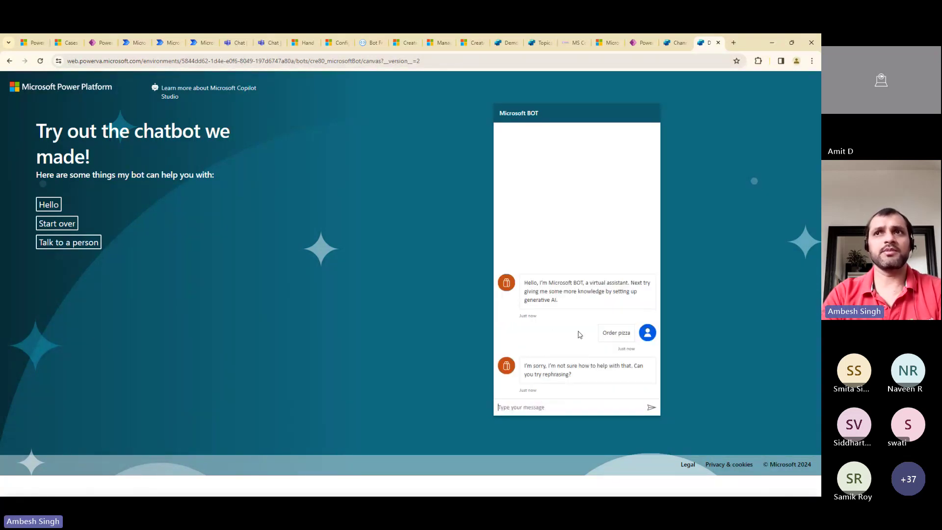
{"action": "left_click_drag", "start_coordinate": [603, 332], "coordinate": [631, 348]}
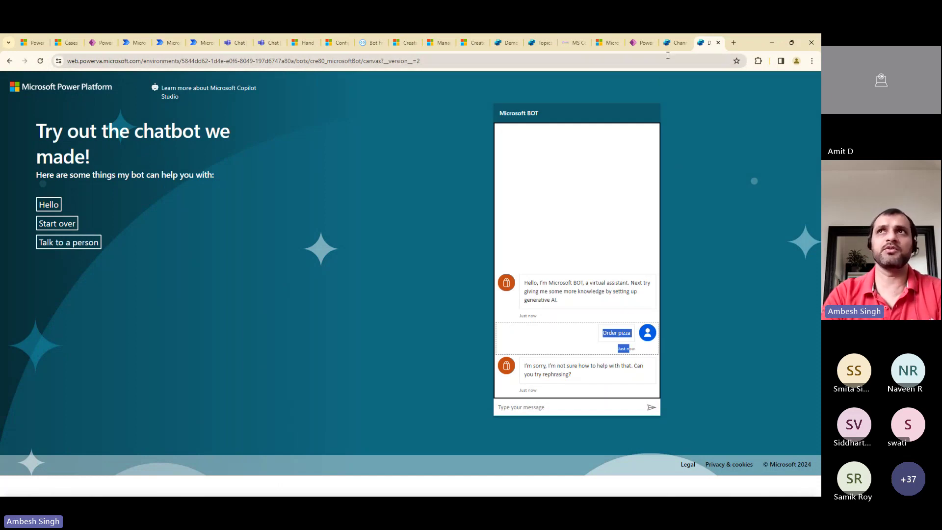
{"action": "left_click", "coordinate": [676, 42]}
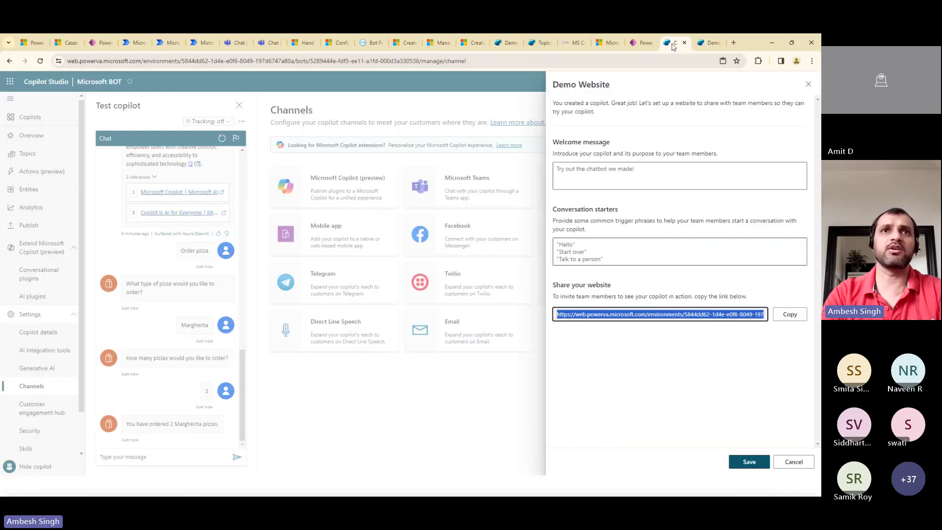
Cancel the Demo Website setup, scroll the channels grid, and go to the Publish page
{"action": "left_click", "coordinate": [790, 467]}
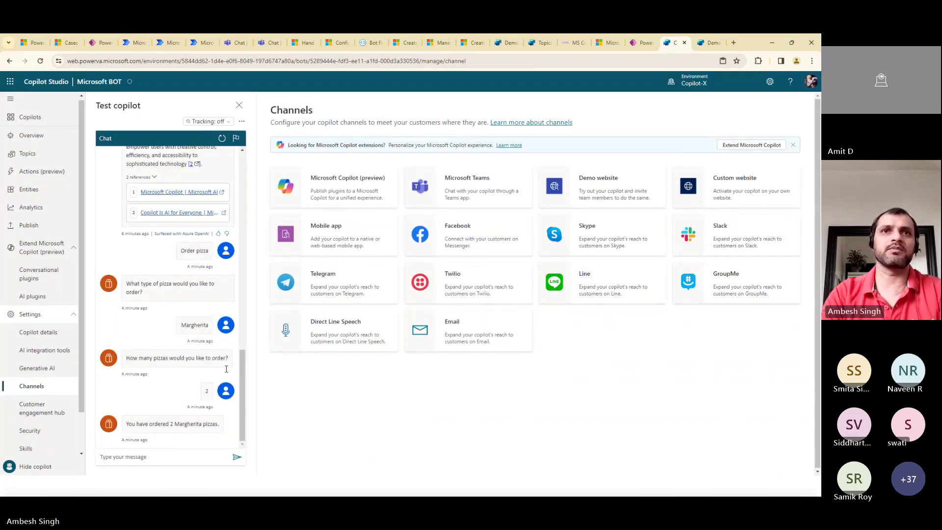
{"action": "left_click", "coordinate": [242, 393]}
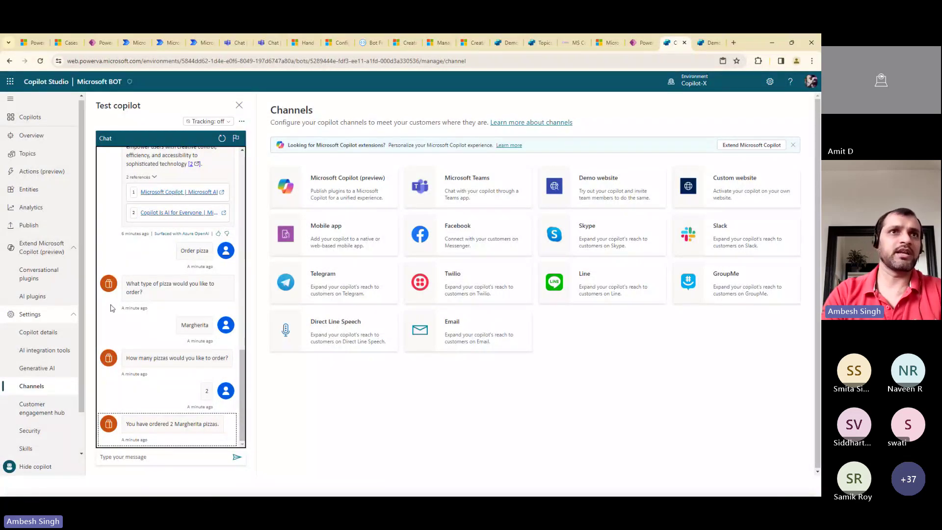
{"action": "scroll", "coordinate": [42, 319], "scroll_direction": "down", "scroll_amount": 1}
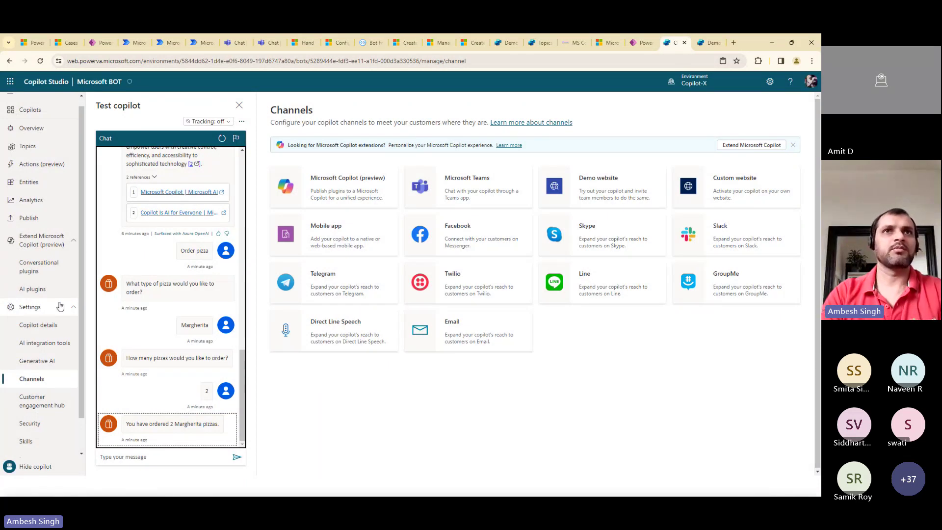
{"action": "left_click", "coordinate": [29, 218]}
Publish and confirm the copilot's latest content, then switch back to the slideshow
{"action": "left_click", "coordinate": [297, 174]}
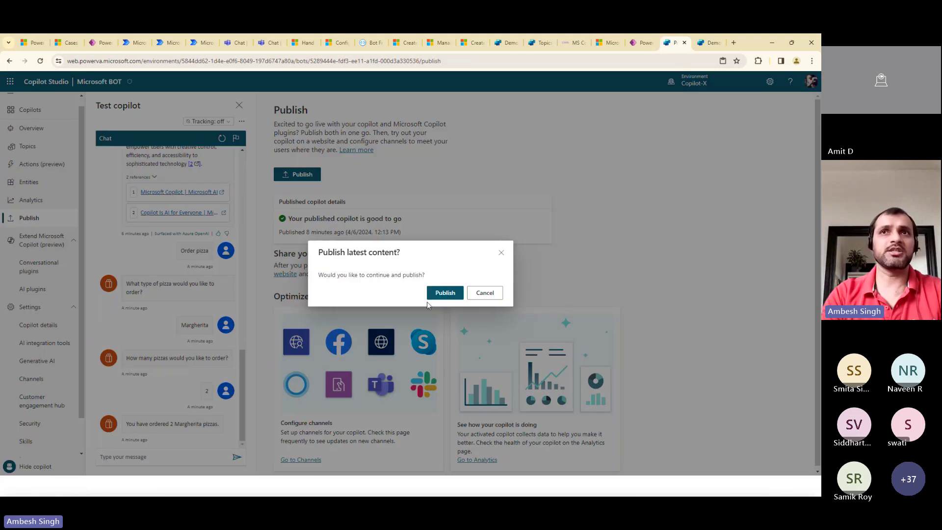
{"action": "left_click", "coordinate": [444, 293]}
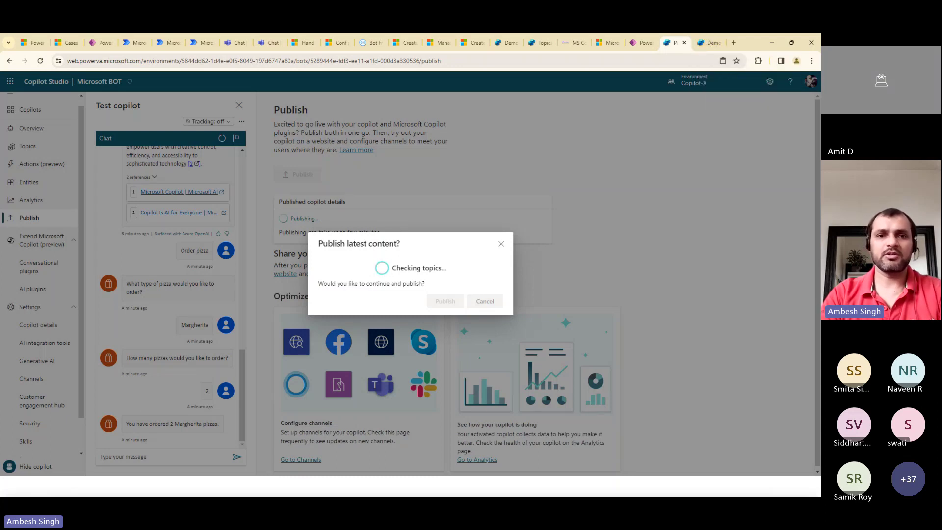
{"action": "key", "text": "alt+Tab"}
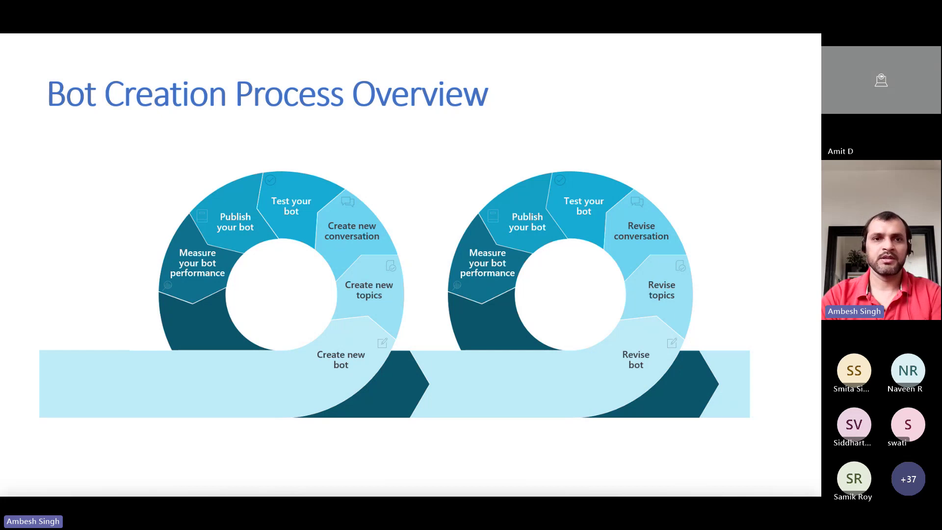
Advance past the Publish to demo website slide to the Enhance your chatbot from Analytics slide
{"action": "key", "text": "Right"}
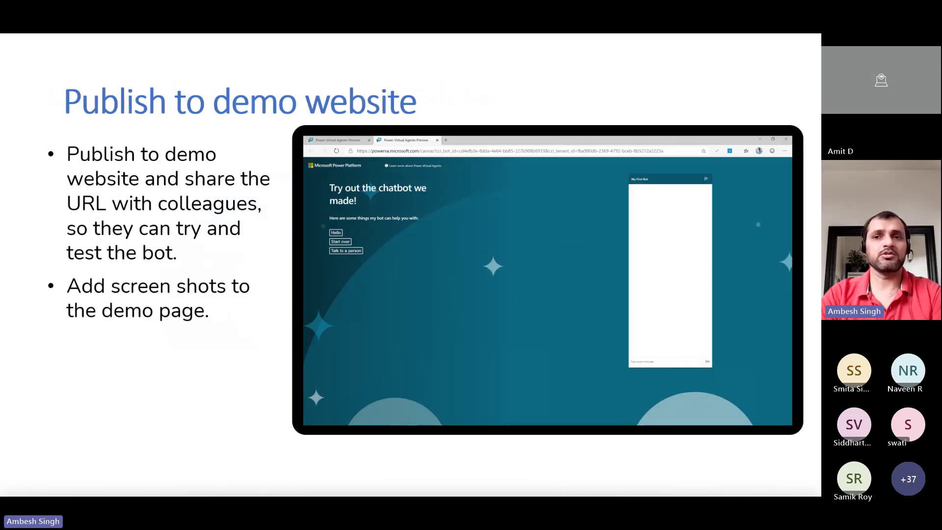
{"action": "key", "text": "Right"}
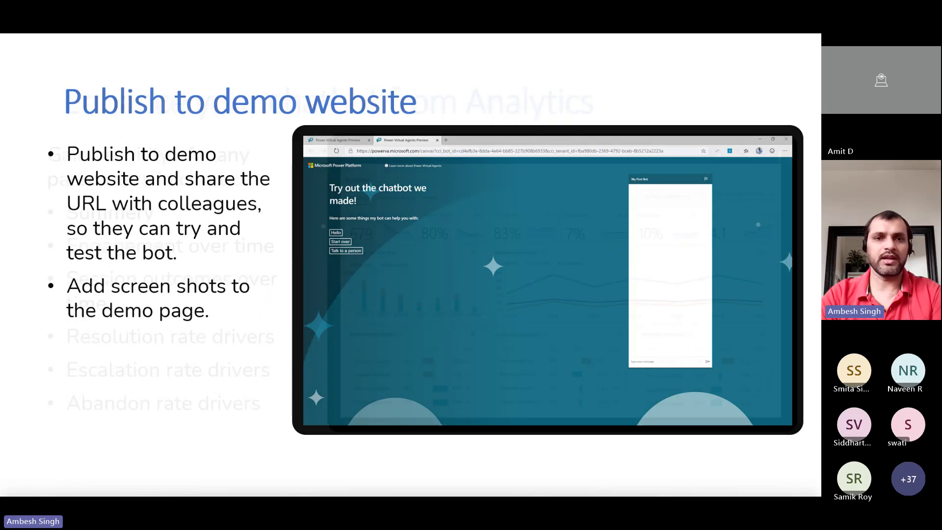
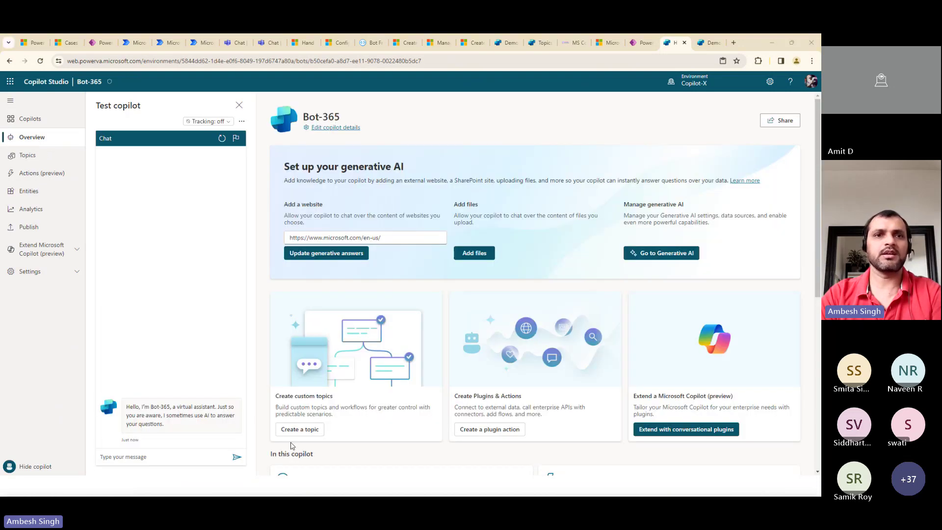
Open the Conversation Start topic and send 'Good morning' in the test chat
{"action": "left_click", "coordinate": [154, 408]}
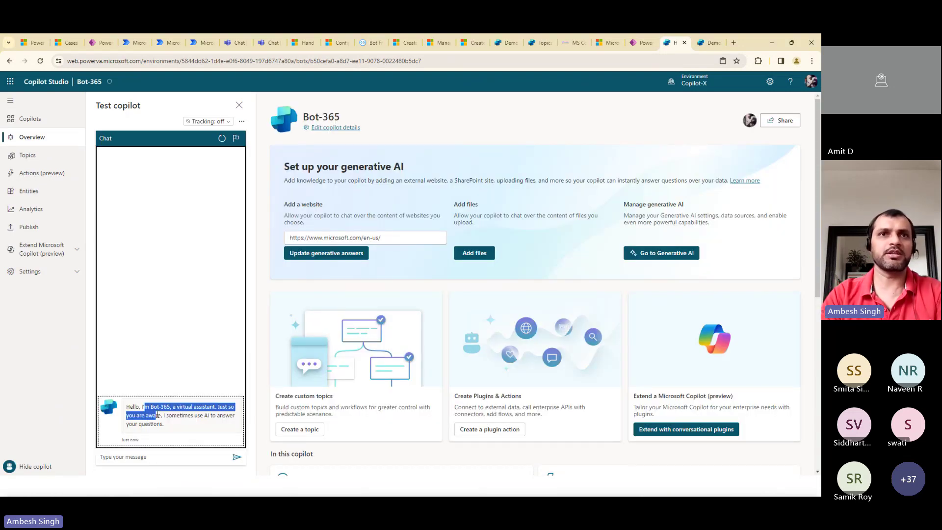
{"action": "left_click", "coordinate": [143, 457]}
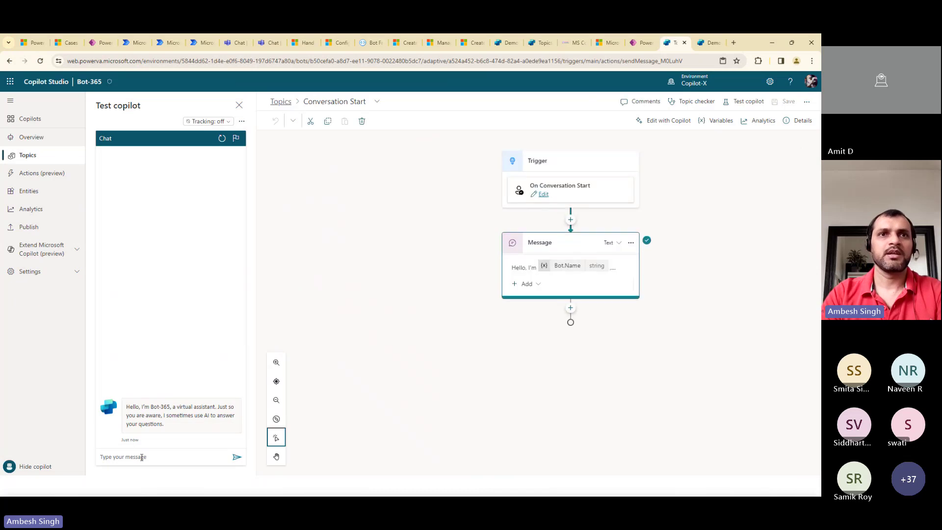
{"action": "type", "text": "Good morning"}
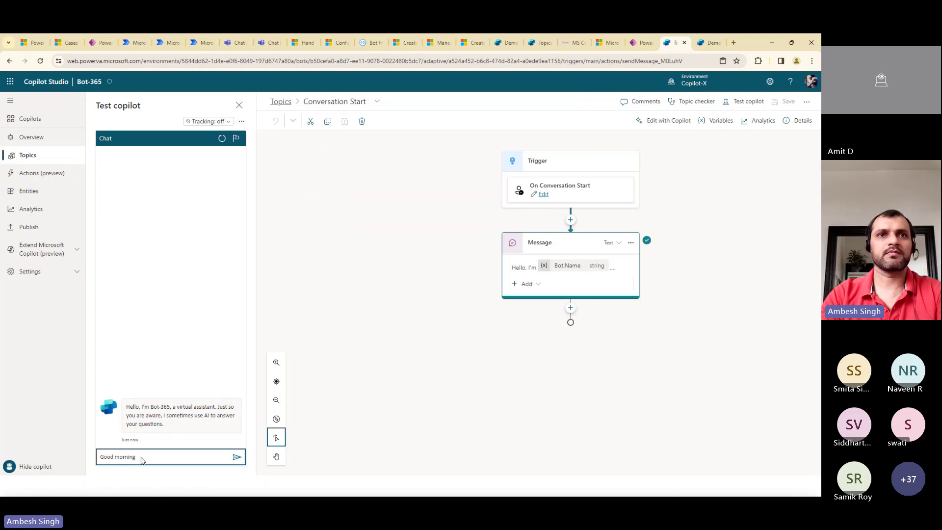
{"action": "key", "text": "Return"}
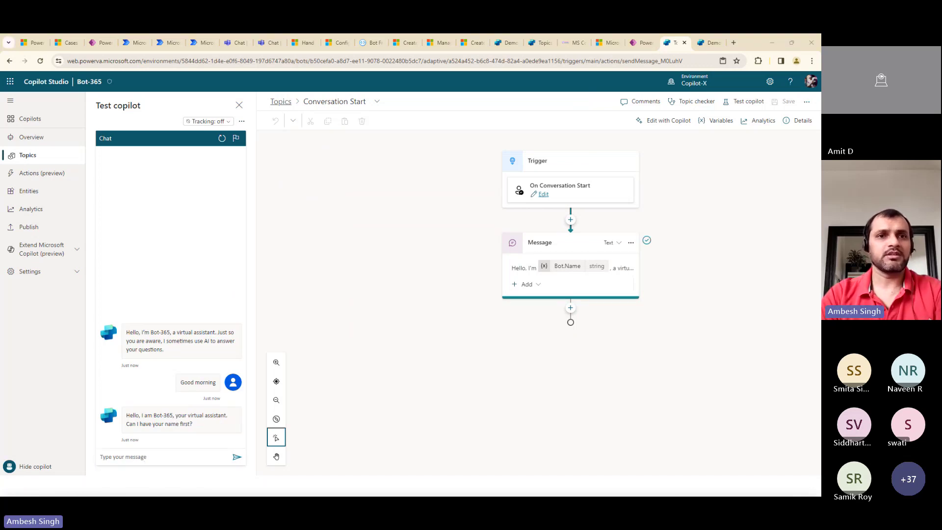
Answer the name question with 'humm you really want to know my name' plus the user's name
{"action": "left_click", "coordinate": [200, 458]}
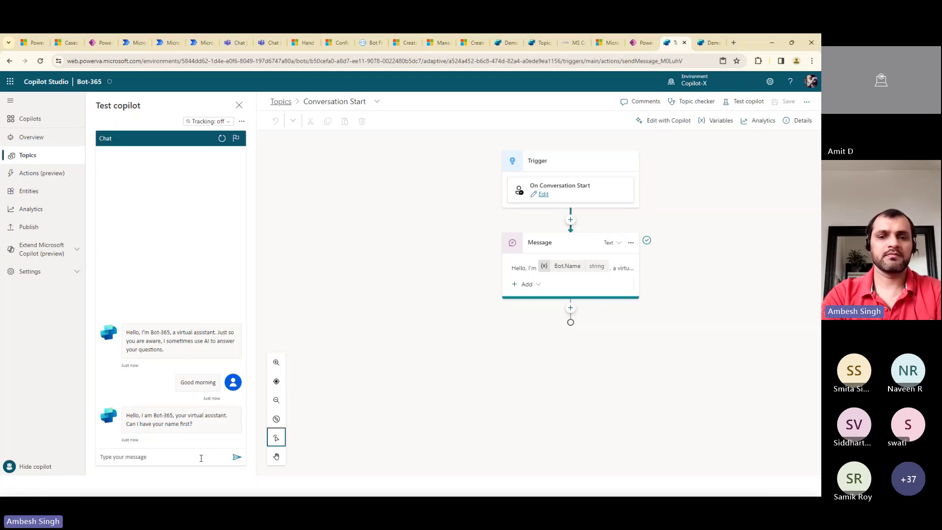
{"action": "left_click", "coordinate": [201, 458]}
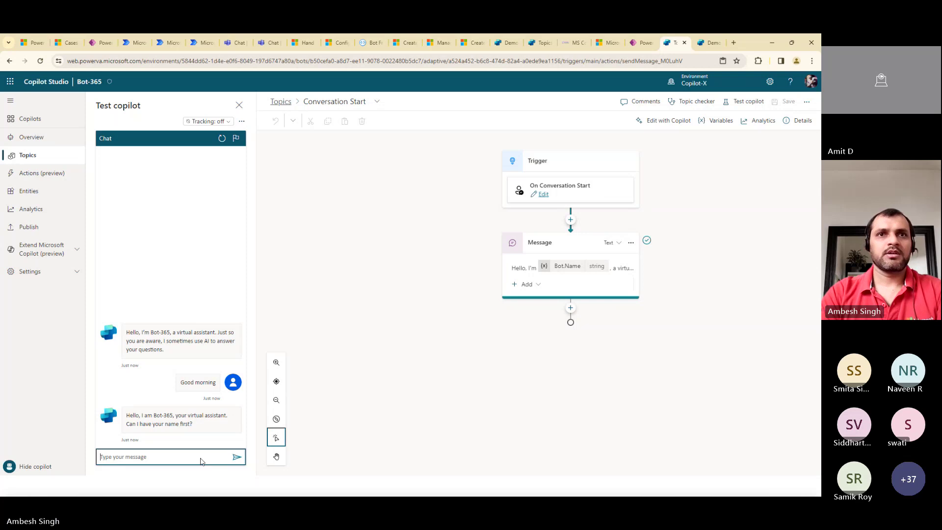
{"action": "type", "text": "humm"}
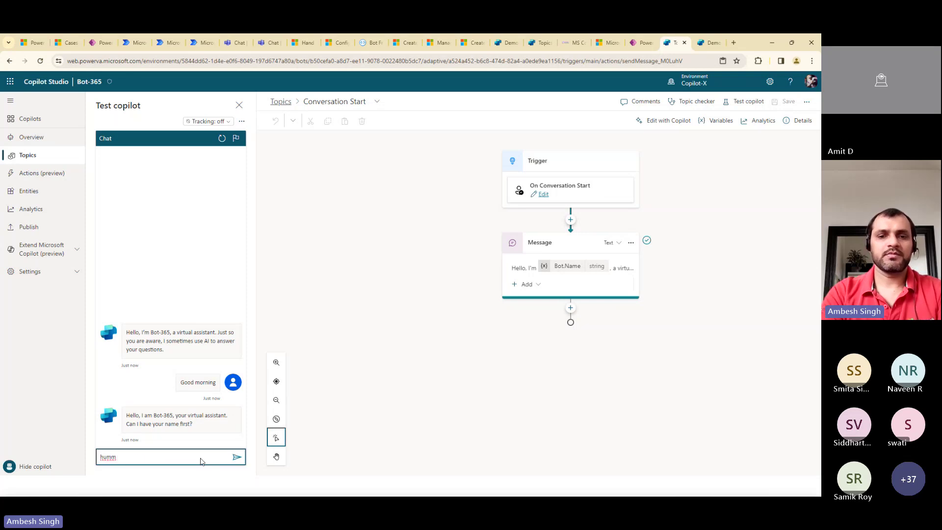
{"action": "type", "text": " you really"}
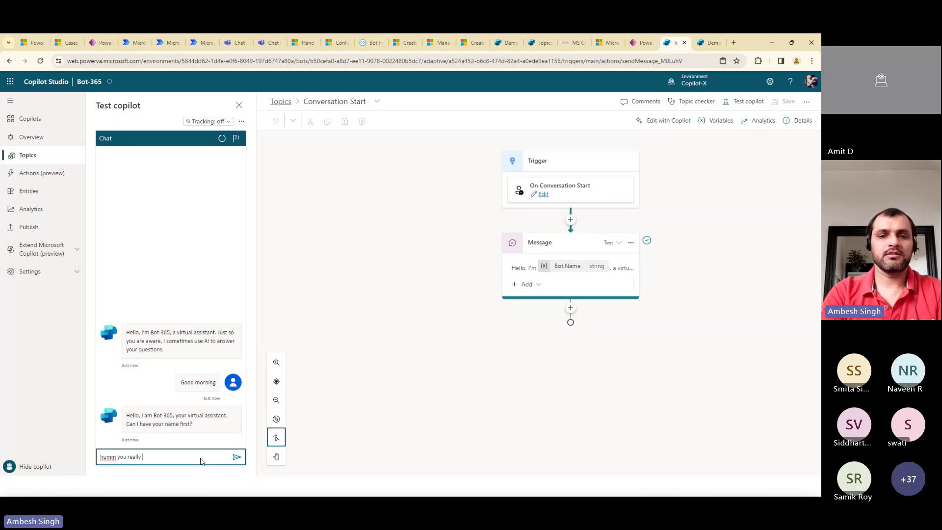
{"action": "type", "text": " want to know"}
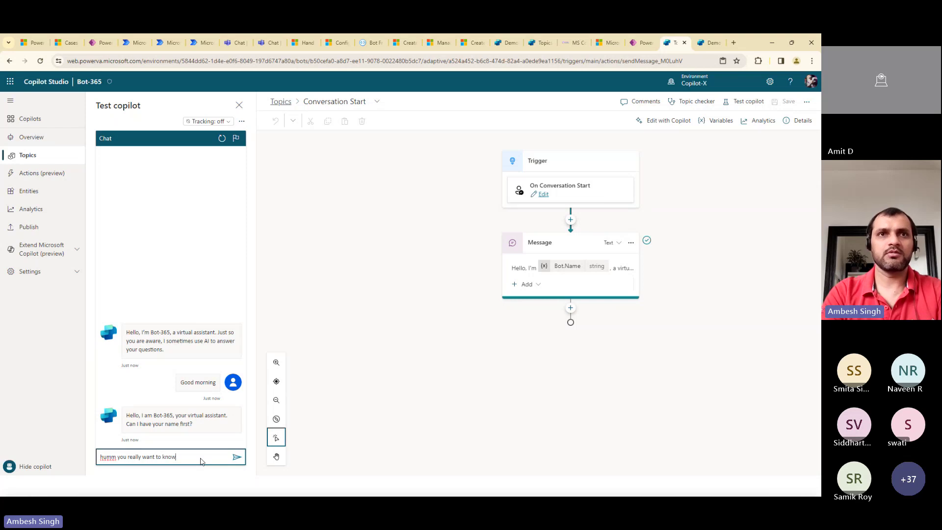
{"action": "type", "text": " my name"}
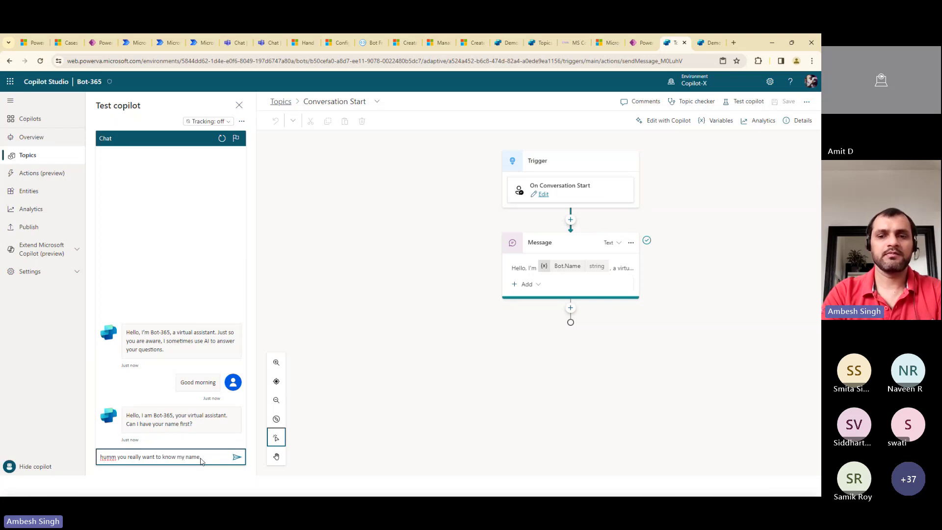
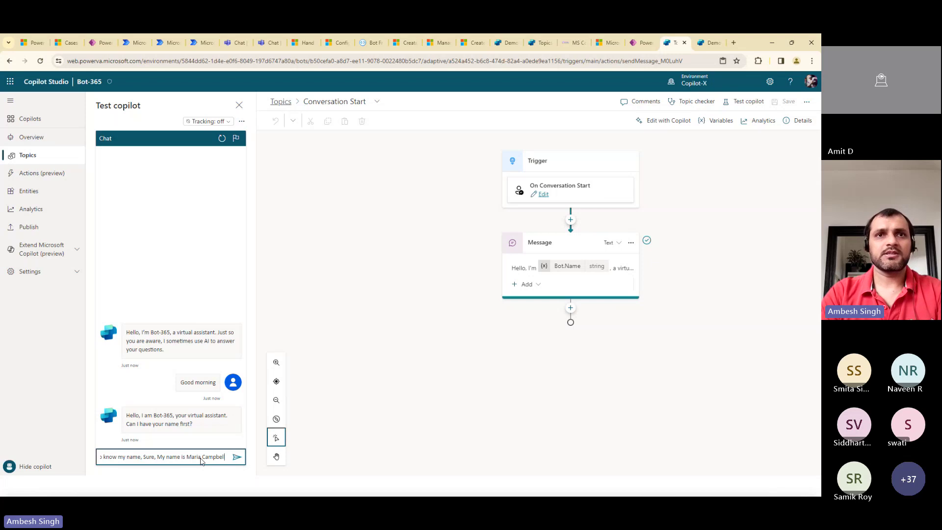
{"action": "key", "text": "Return"}
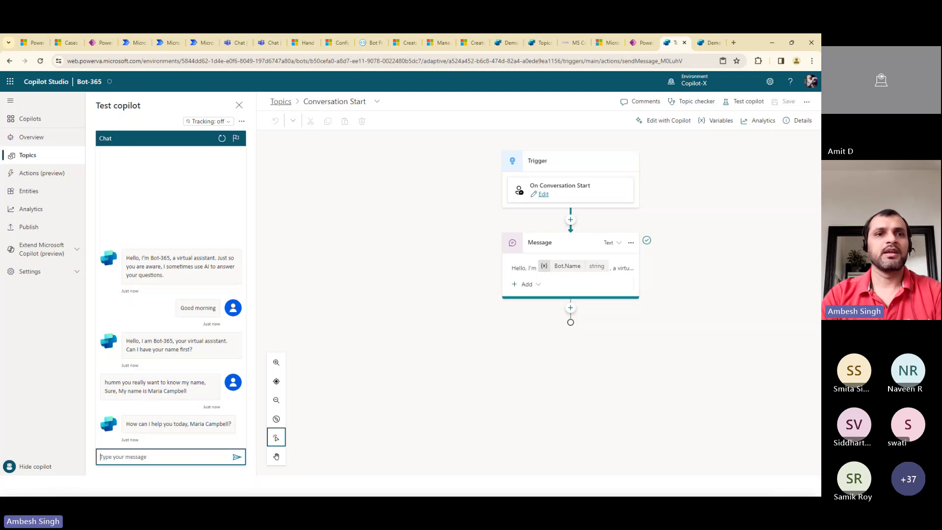
Ask 'What is the warranty policy for my surface?' and open the cited Surface warranty page
{"action": "key", "text": "alt+Tab"}
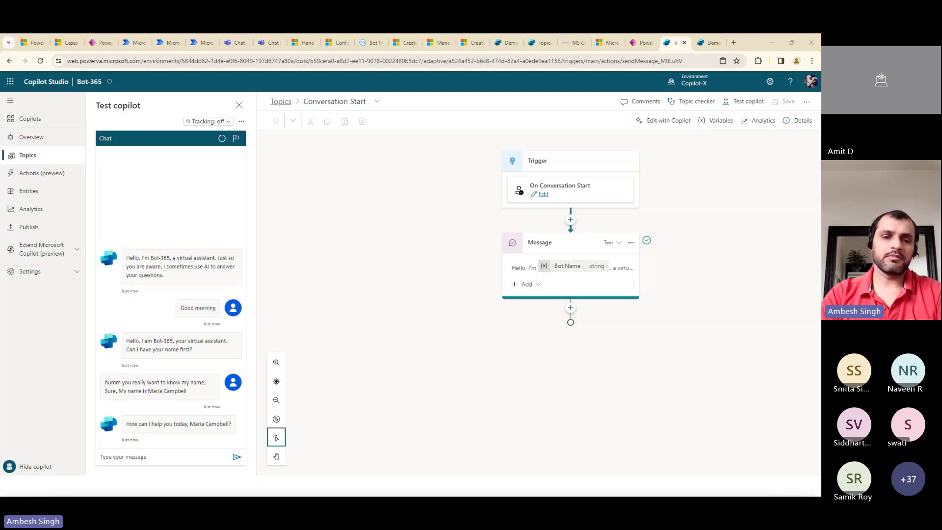
{"action": "left_click", "coordinate": [178, 458]}
{"action": "type", "text": "What is the warranty policy for my surface?"}
{"action": "key", "text": "Return"}
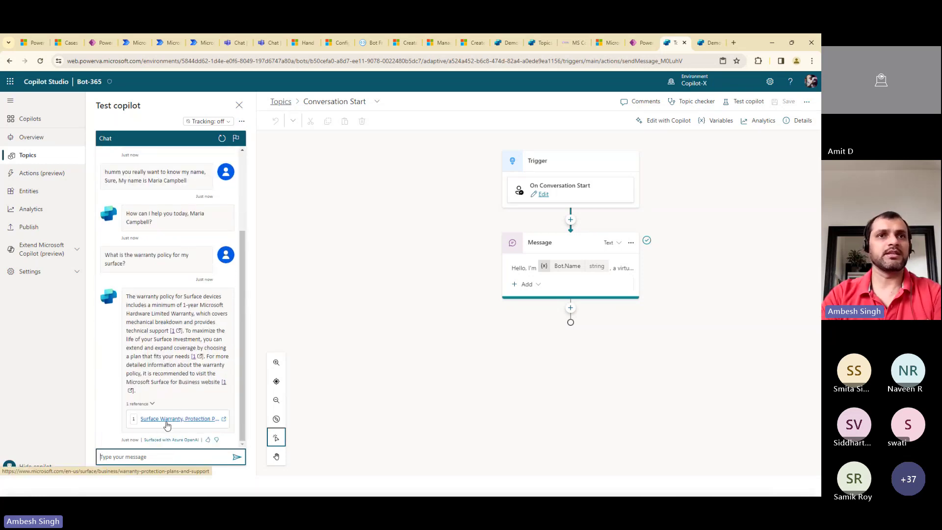
{"action": "left_click", "coordinate": [168, 425]}
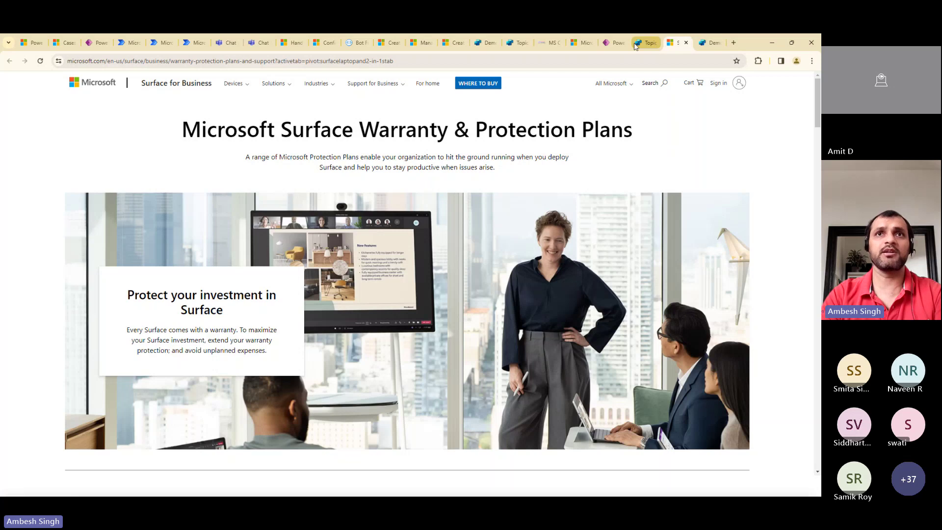
Return from the Surface warranty page to the Copilot Studio tab
{"action": "left_click", "coordinate": [640, 45]}
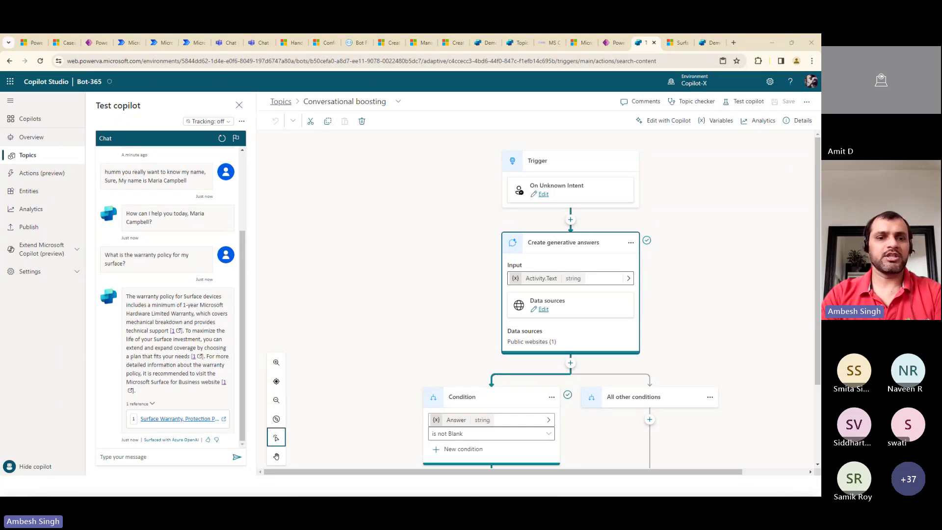
Ask the test bot to create a support ticket and give the customer's e-mail address
{"action": "left_click", "coordinate": [145, 458]}
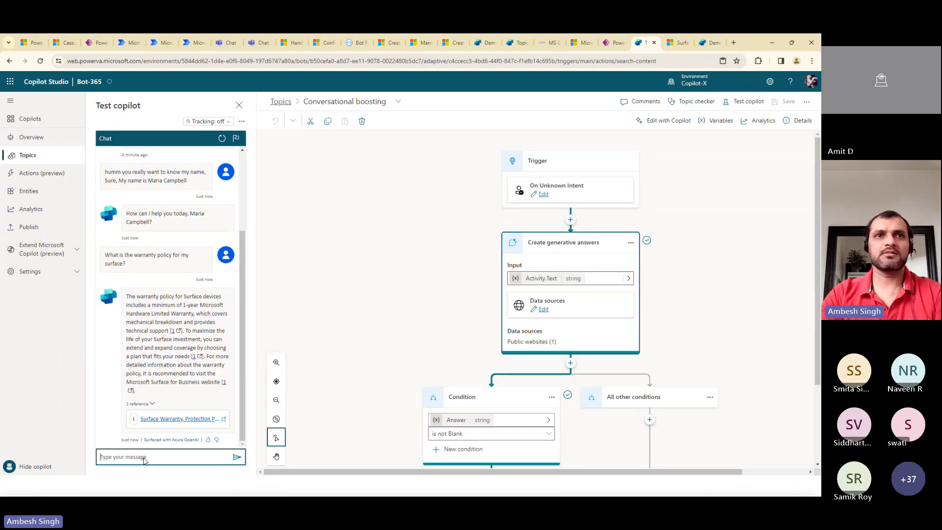
{"action": "key", "text": "ctrl+v"}
{"action": "key", "text": "Return"}
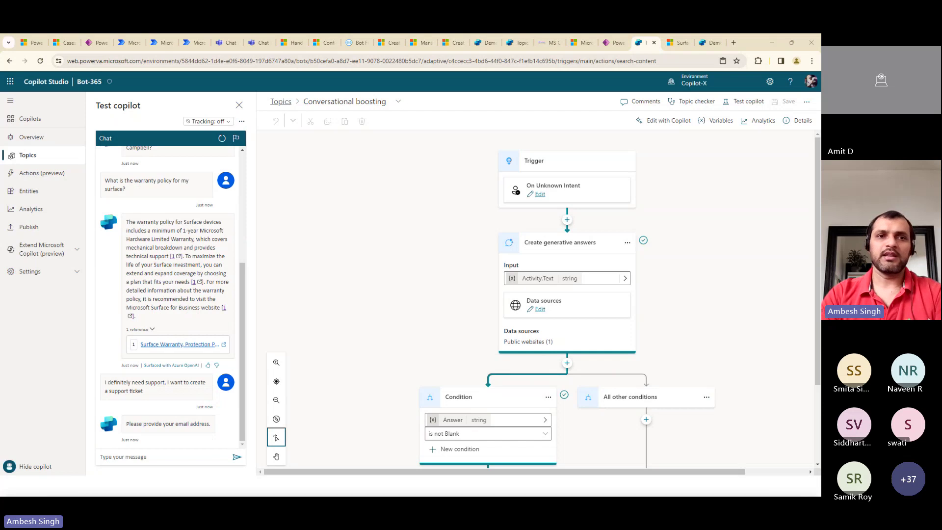
{"action": "left_click", "coordinate": [155, 454]}
{"action": "key", "text": "ctrl+v"}
{"action": "key", "text": "Return"}
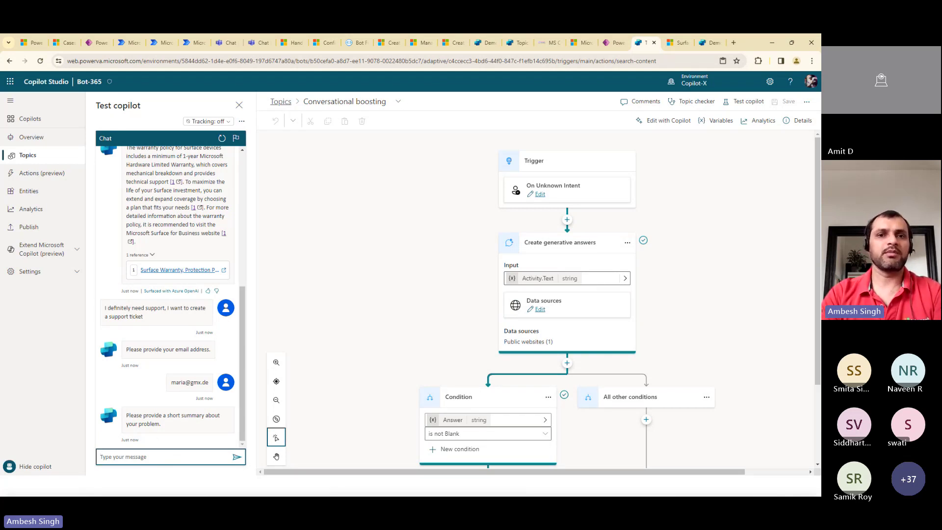
Describe the device bootup problem and choose Email as the preferred contact method
{"action": "key", "text": "alt+Tab"}
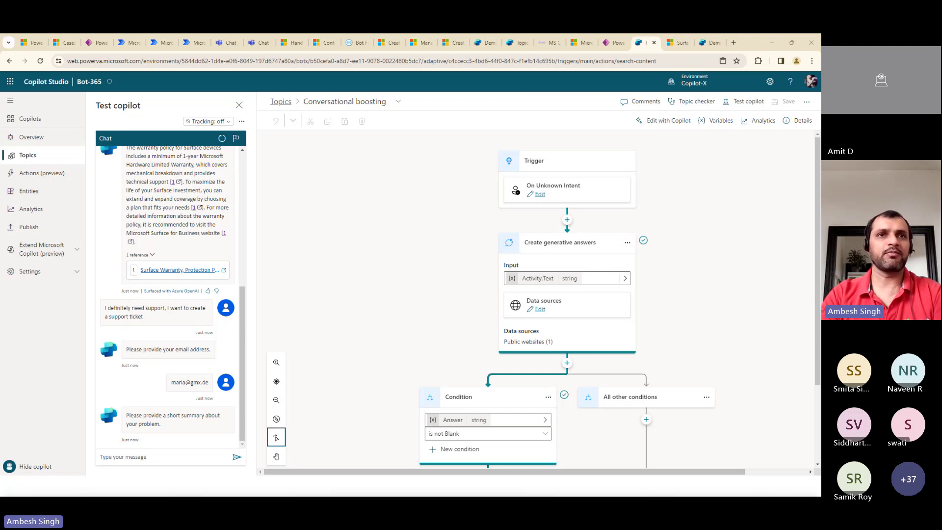
{"action": "left_click", "coordinate": [162, 461]}
{"action": "key", "text": "ctrl+v"}
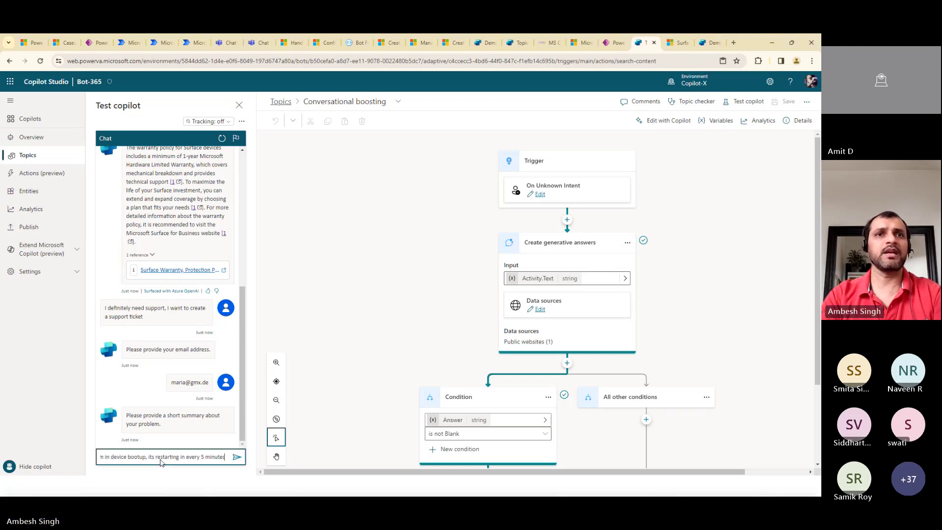
{"action": "key", "text": "Return"}
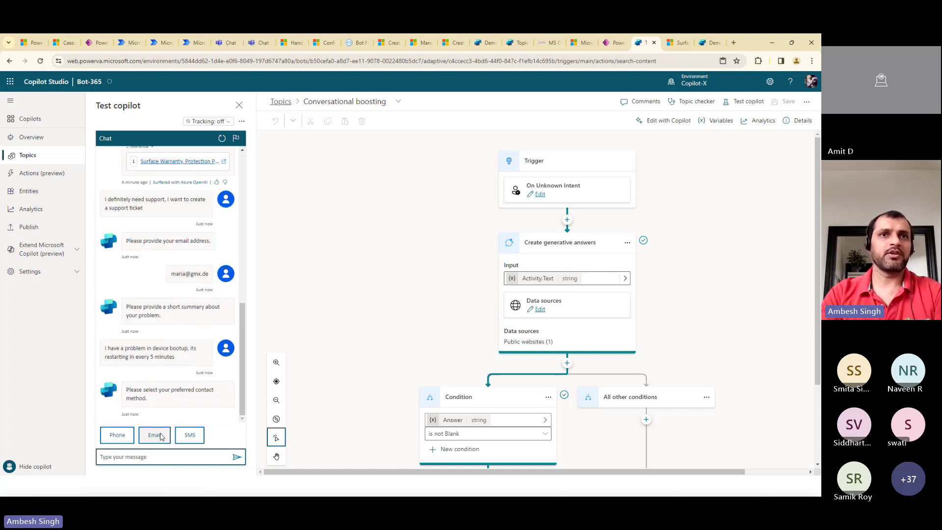
{"action": "left_click", "coordinate": [160, 437]}
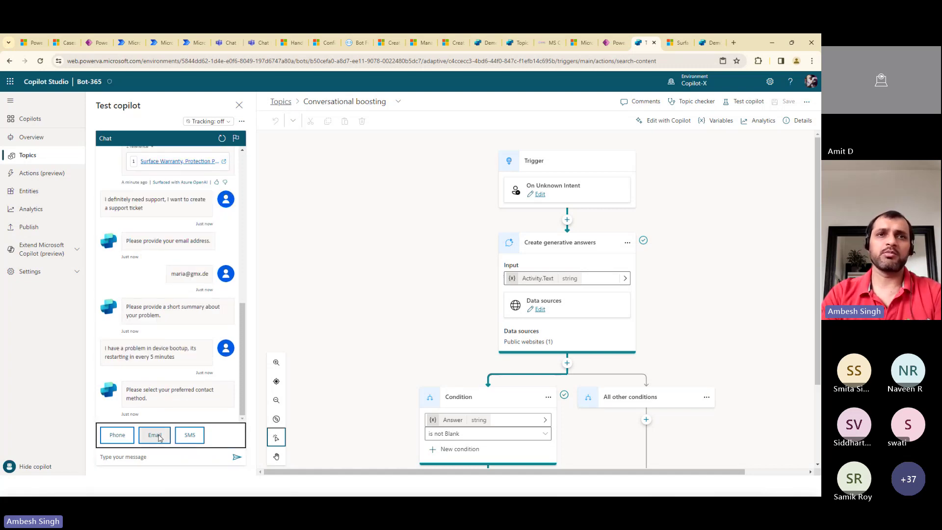
{"action": "left_click", "coordinate": [159, 437]}
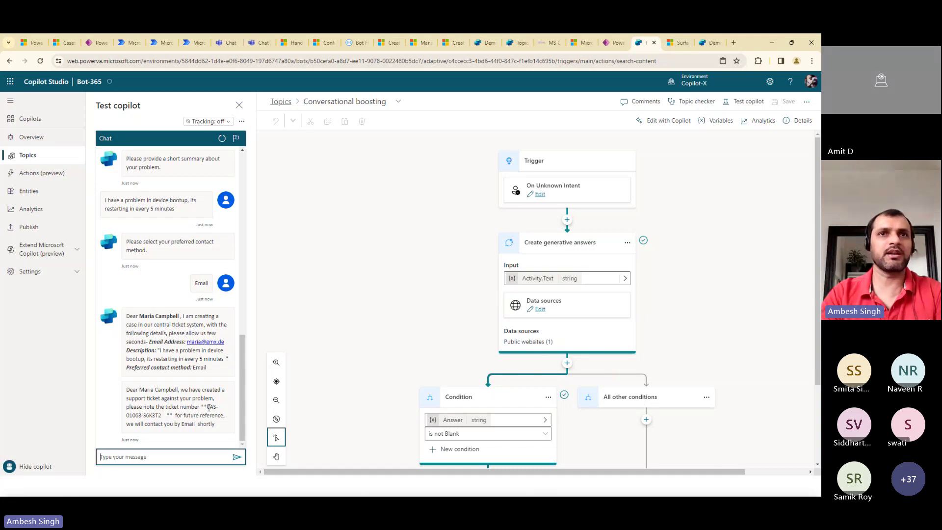
Copy the new ticket number from the reply and return to the Topics list
{"action": "left_click_drag", "start_coordinate": [206, 407], "coordinate": [163, 415]}
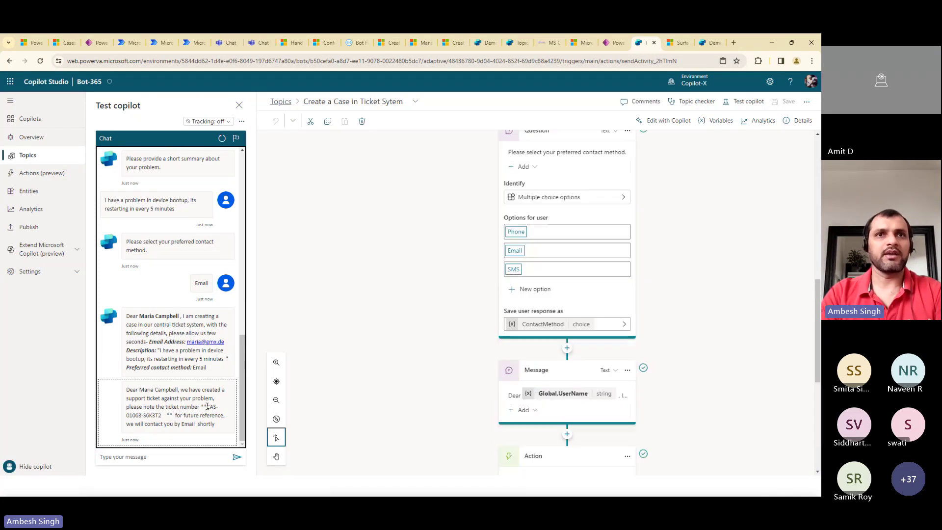
{"action": "left_click_drag", "start_coordinate": [206, 406], "coordinate": [163, 415]}
{"action": "key", "text": "ctrl+c"}
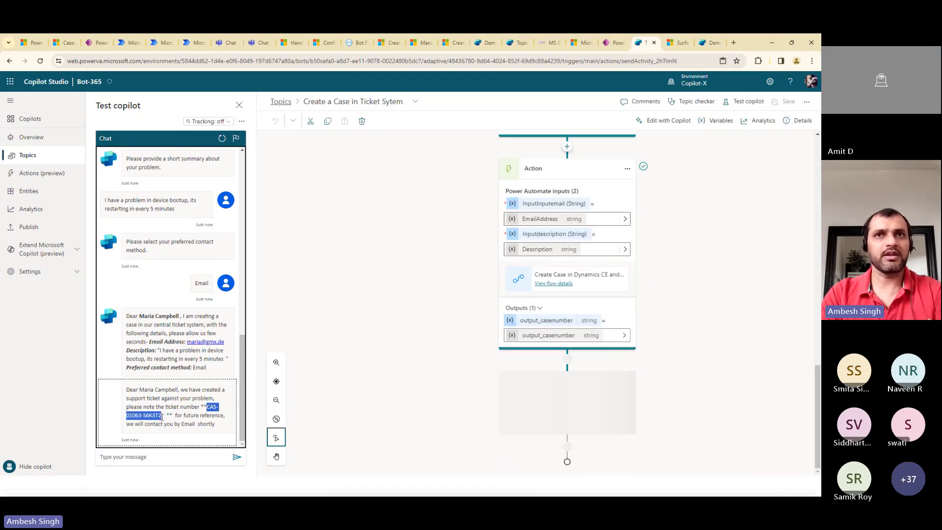
{"action": "left_click", "coordinate": [280, 101]}
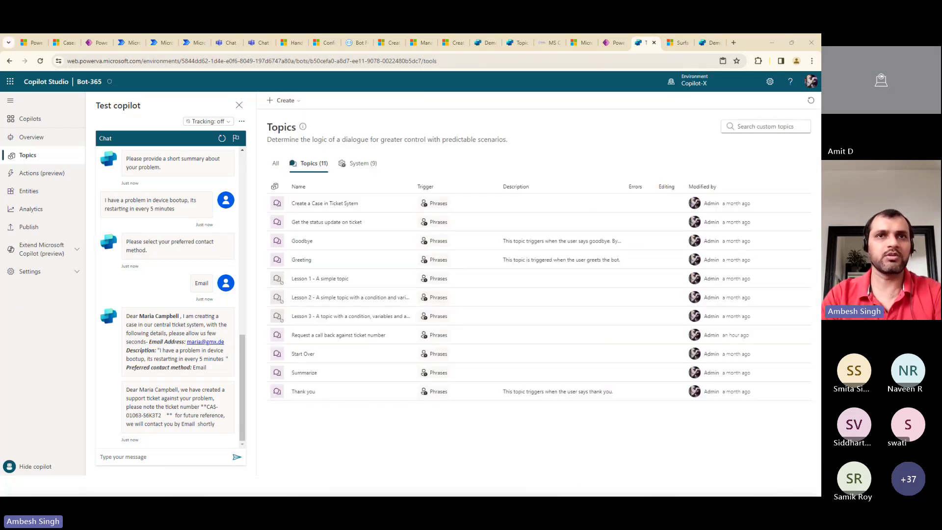
{"action": "left_click", "coordinate": [156, 459]}
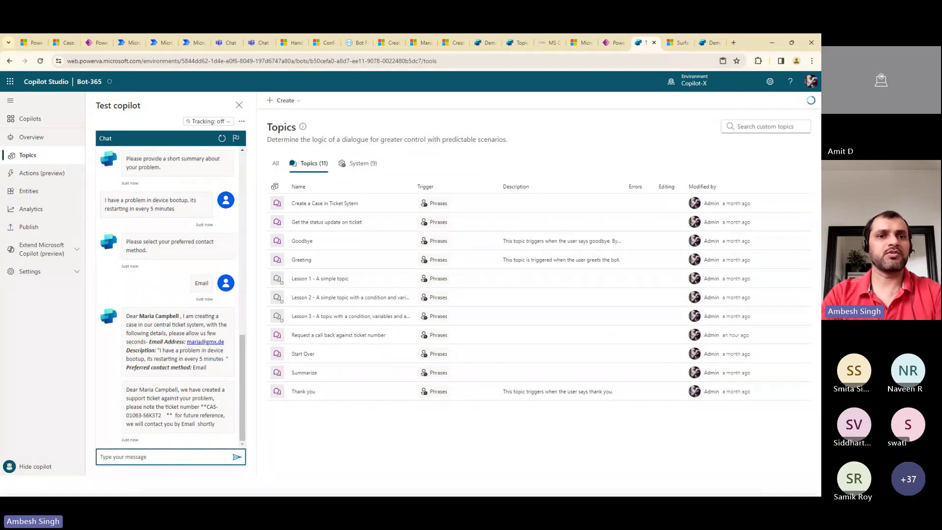
Ask 'I want to get an update of my ticket?' and give the ticket number to get status In Progress
{"action": "key", "text": "alt+Tab"}
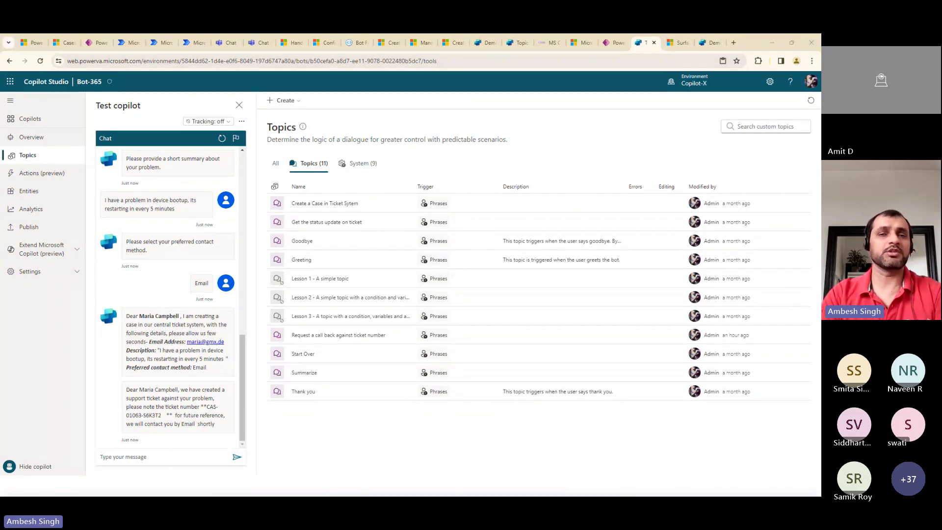
{"action": "left_click", "coordinate": [172, 456]}
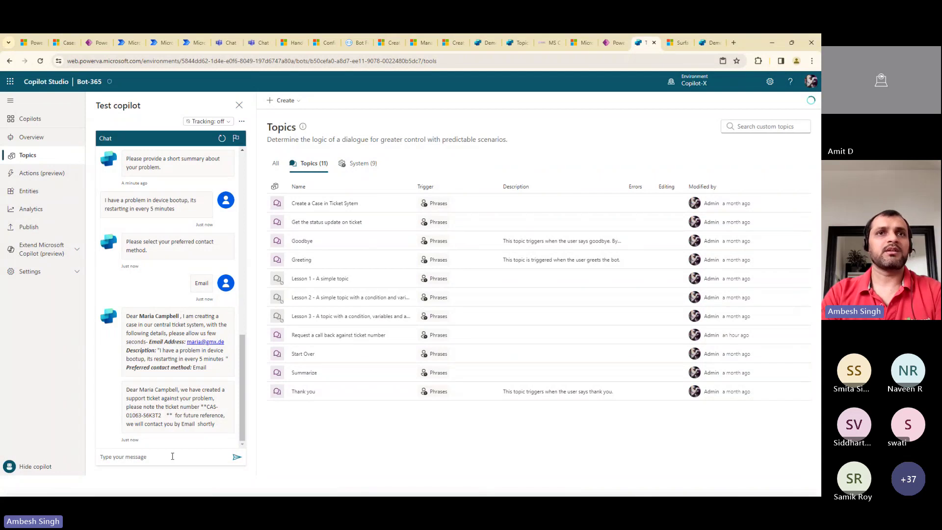
{"action": "left_click", "coordinate": [155, 457]}
{"action": "type", "text": "I want to get an update of my ticket?"}
{"action": "key", "text": "Return"}
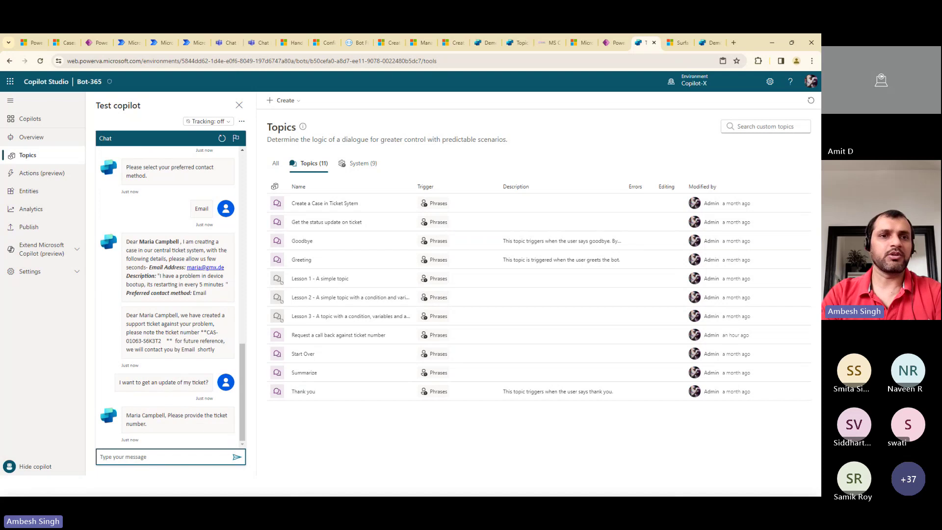
{"action": "key", "text": "alt+Tab"}
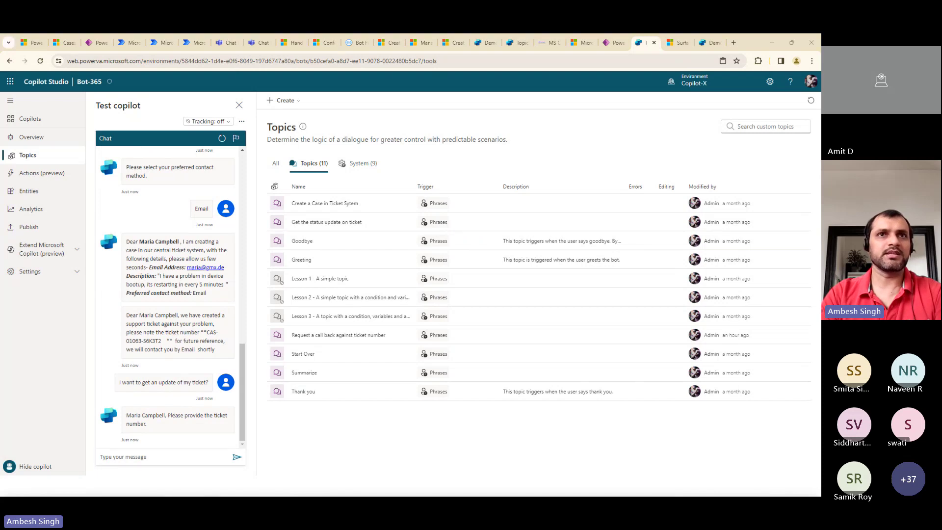
{"action": "left_click", "coordinate": [166, 458]}
{"action": "key", "text": "ctrl+v"}
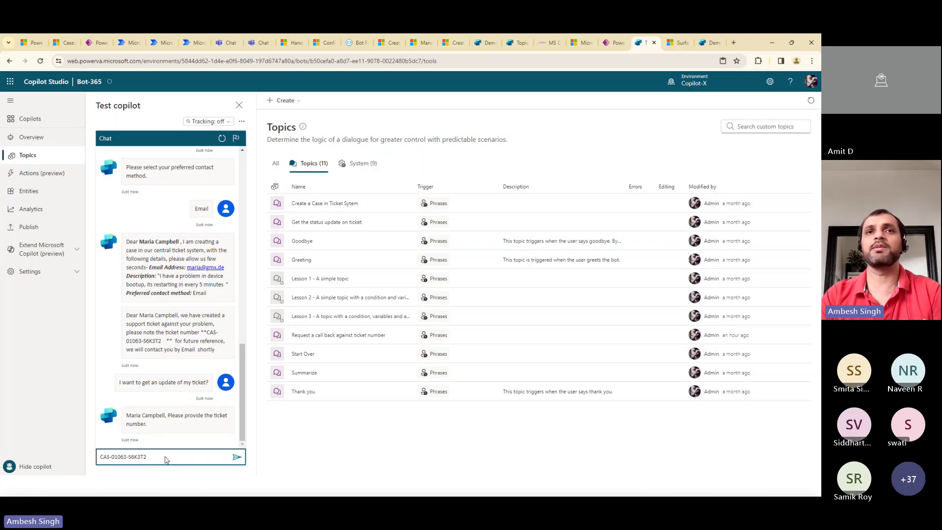
{"action": "key", "text": "Return"}
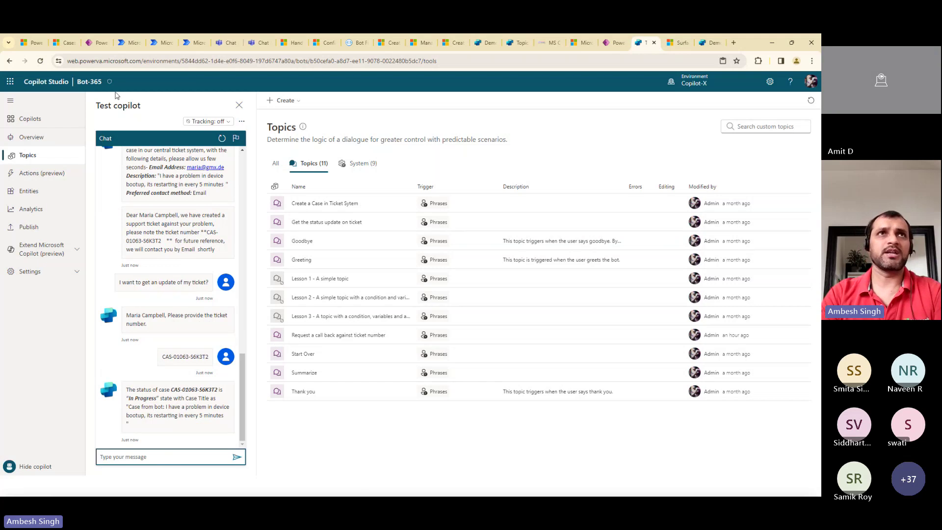
Refresh My Active Cases, filter by the pasted case number, and open the bot-created case
{"action": "left_click", "coordinate": [64, 43]}
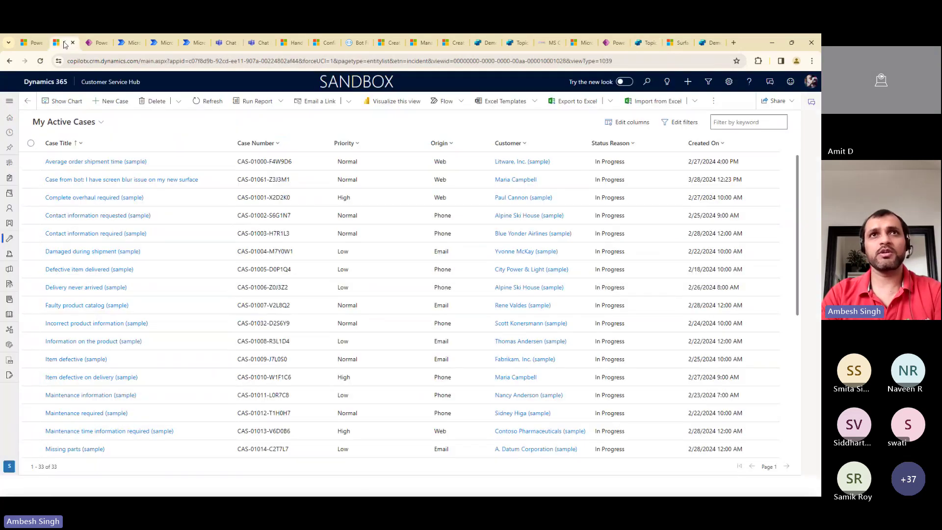
{"action": "left_click", "coordinate": [208, 101]}
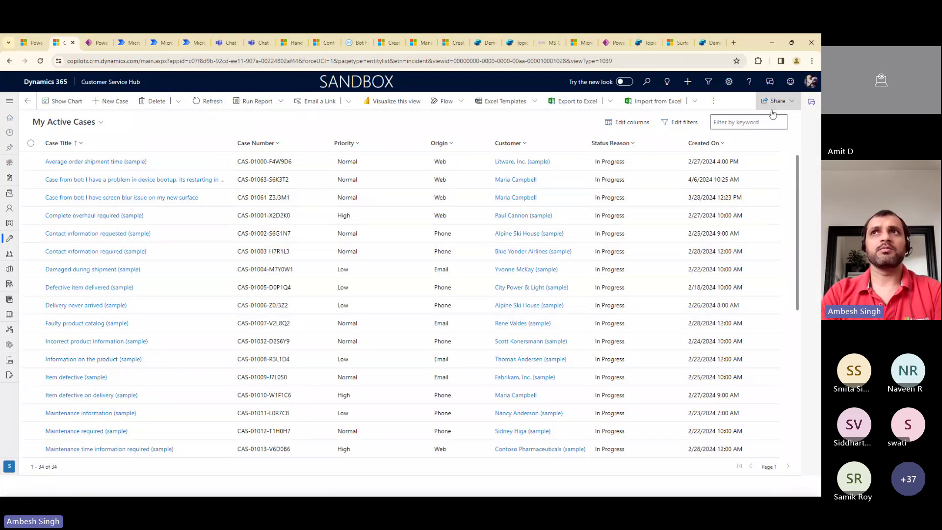
{"action": "left_click", "coordinate": [746, 122]}
{"action": "key", "text": "ctrl+v"}
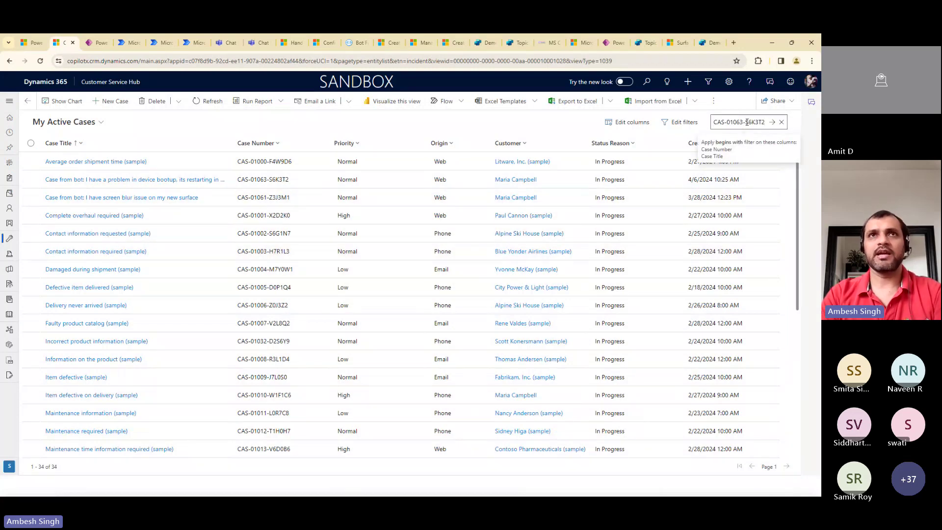
{"action": "key", "text": "Return"}
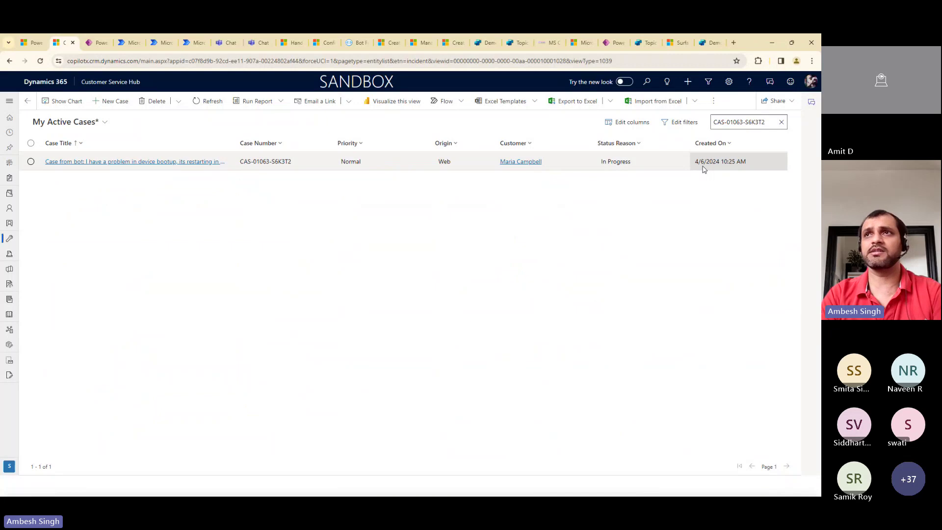
{"action": "left_click", "coordinate": [186, 161]}
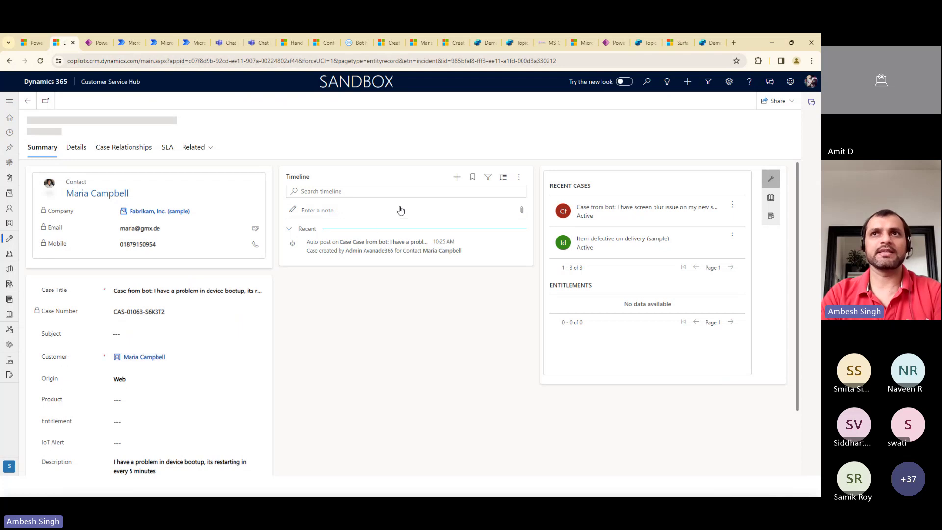
{"action": "left_click", "coordinate": [709, 42]}
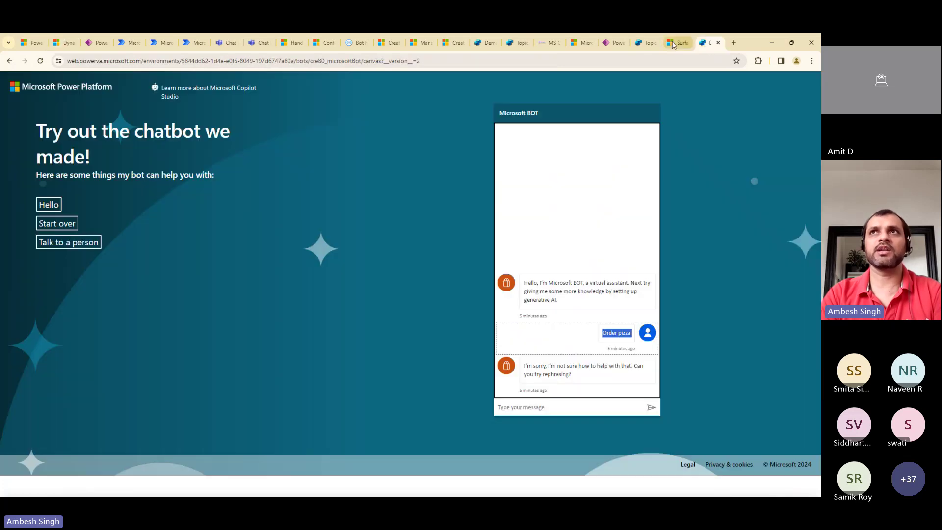
Back in the test chat, send 'can I get a call back regarding my ticket number'
{"action": "left_click", "coordinate": [639, 43]}
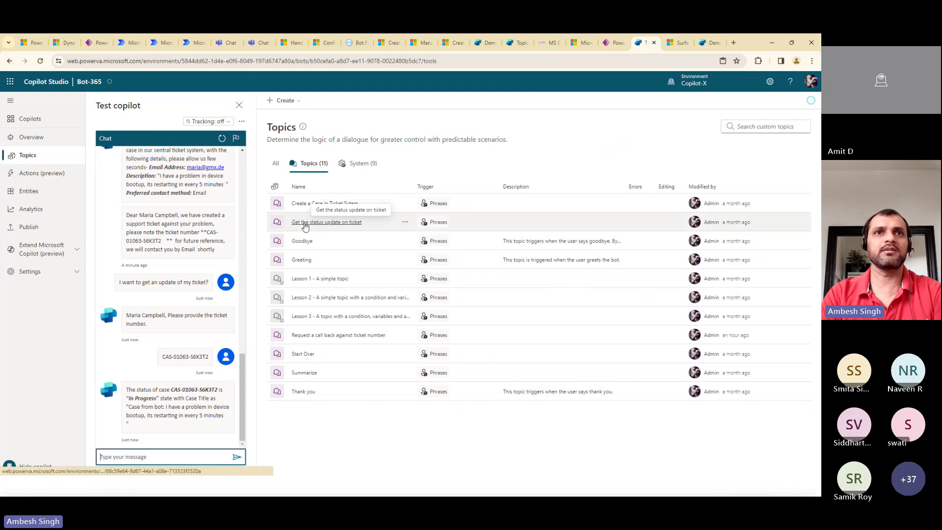
{"action": "left_click", "coordinate": [153, 485]}
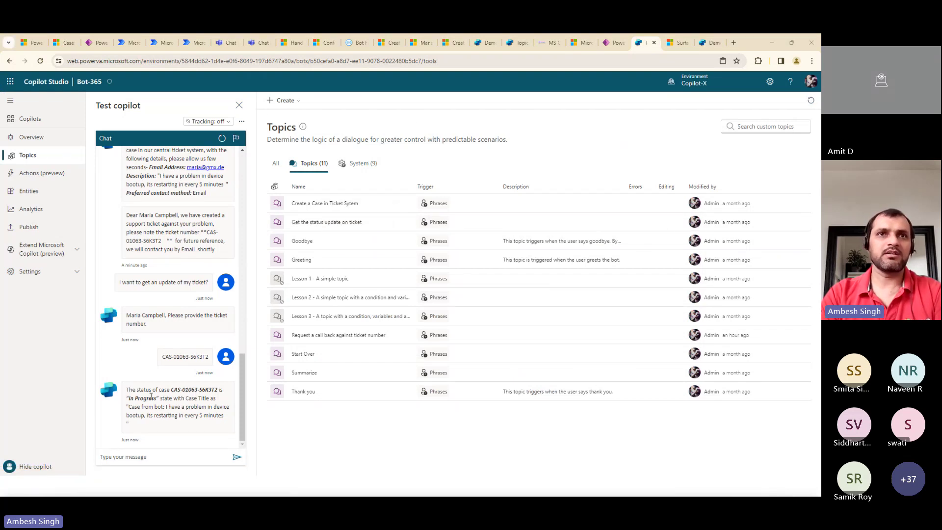
{"action": "left_click", "coordinate": [131, 456]}
{"action": "left_click", "coordinate": [132, 456]}
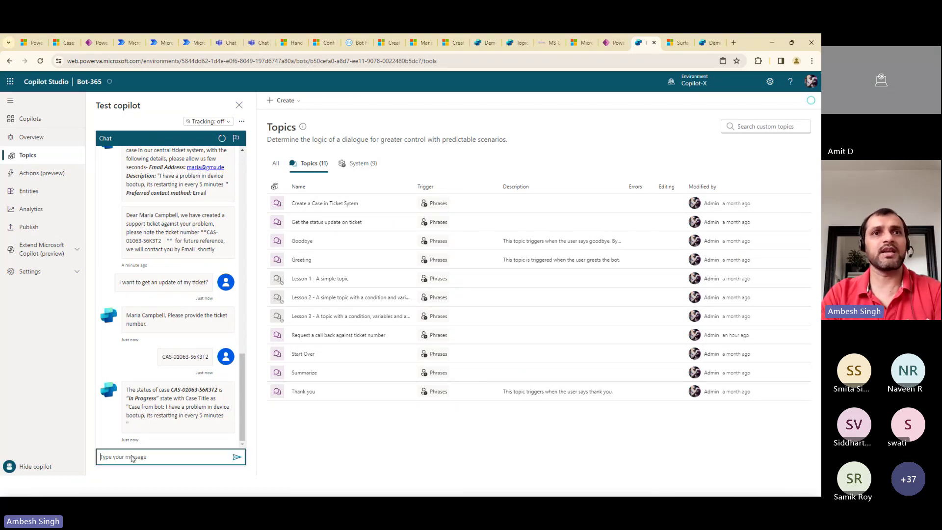
{"action": "type", "text": "can I get a call back regarding my ticket number"}
{"action": "key", "text": "Return"}
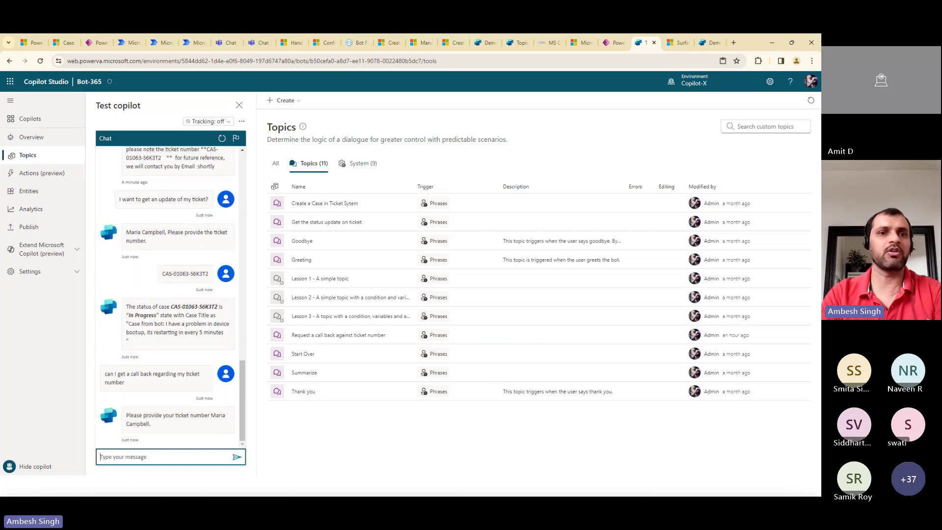
Give the ticket number, then request the callback with 'I want a call back next Monday'
{"action": "key", "text": "alt+Tab"}
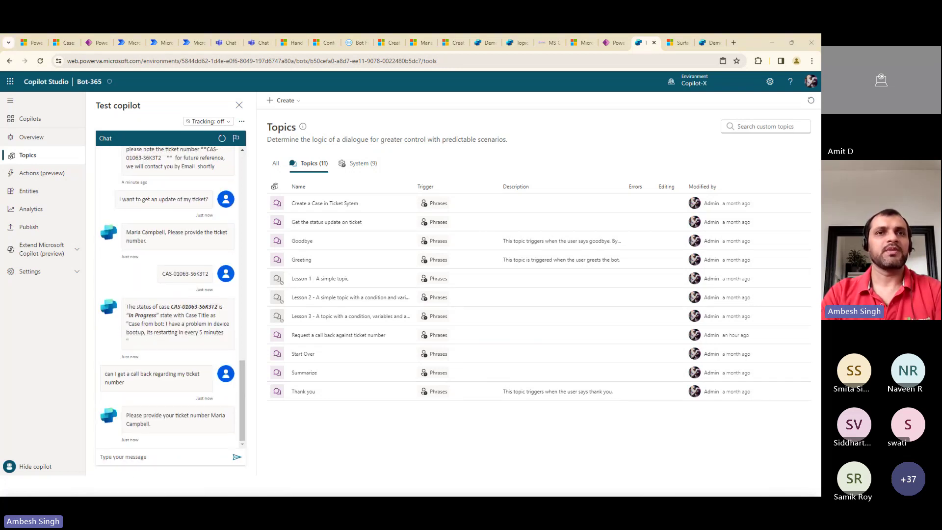
{"action": "left_click", "coordinate": [143, 456]}
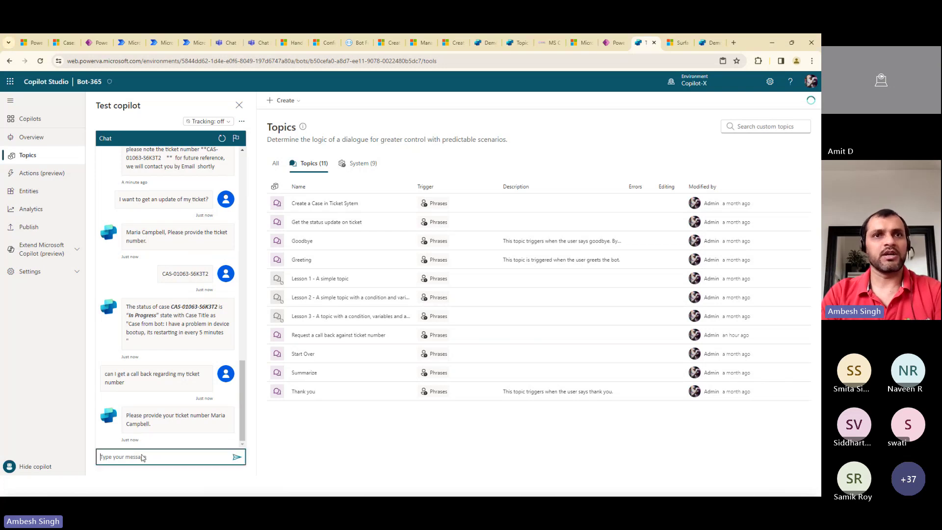
{"action": "key", "text": "Return"}
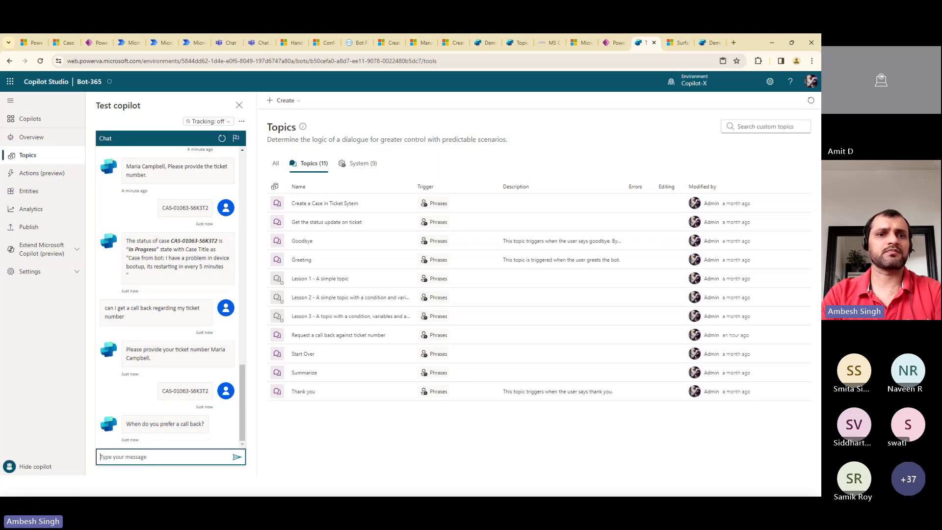
{"action": "key", "text": "alt+Tab"}
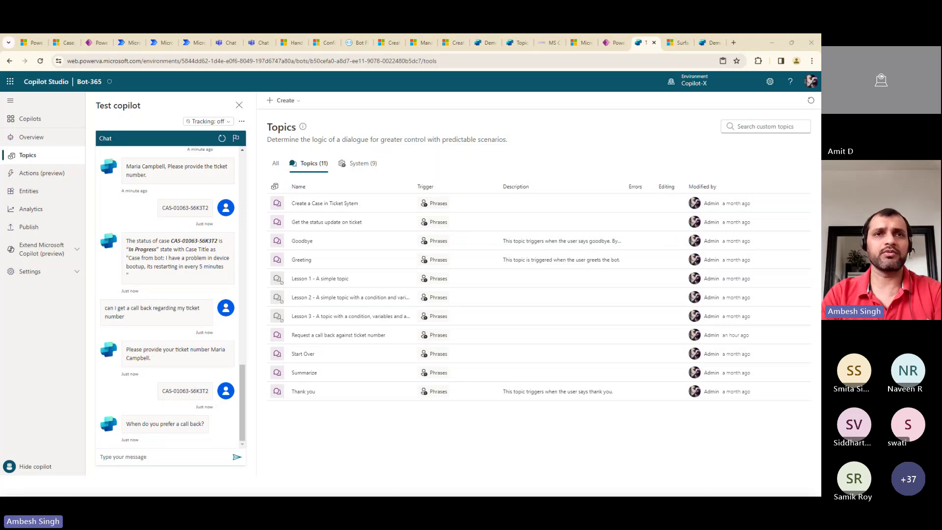
{"action": "left_click", "coordinate": [166, 457]}
{"action": "type", "text": "I want a call back next Monday"}
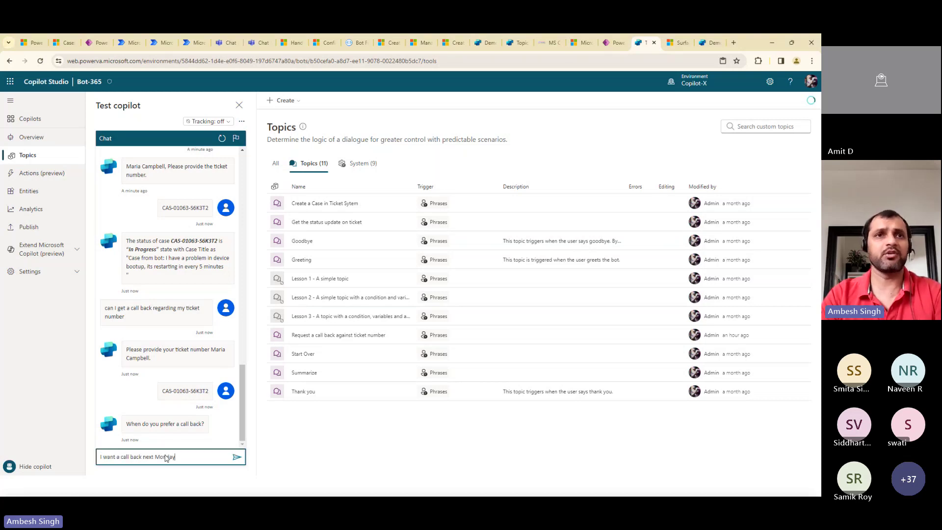
{"action": "key", "text": "Return"}
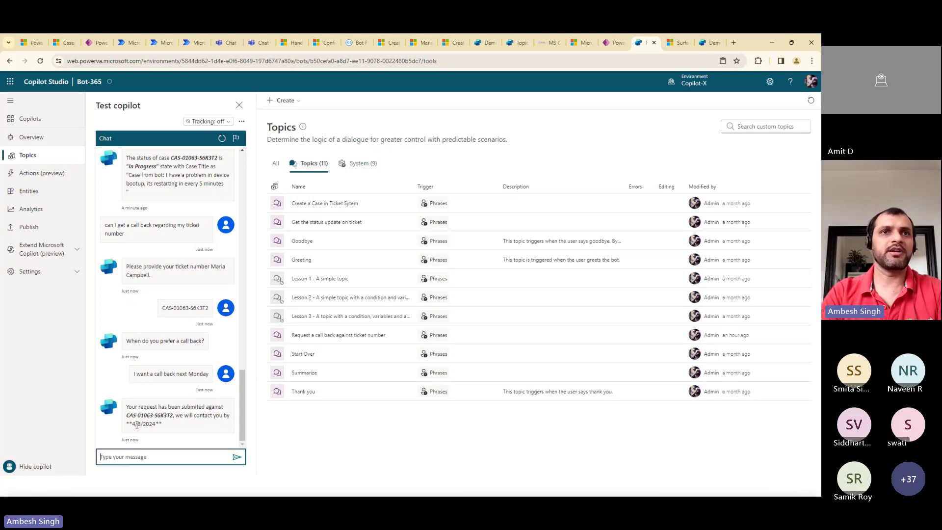
Refresh the case, open its 'Request a call back' Timeline task, and select the Description text
{"action": "left_click", "coordinate": [66, 43]}
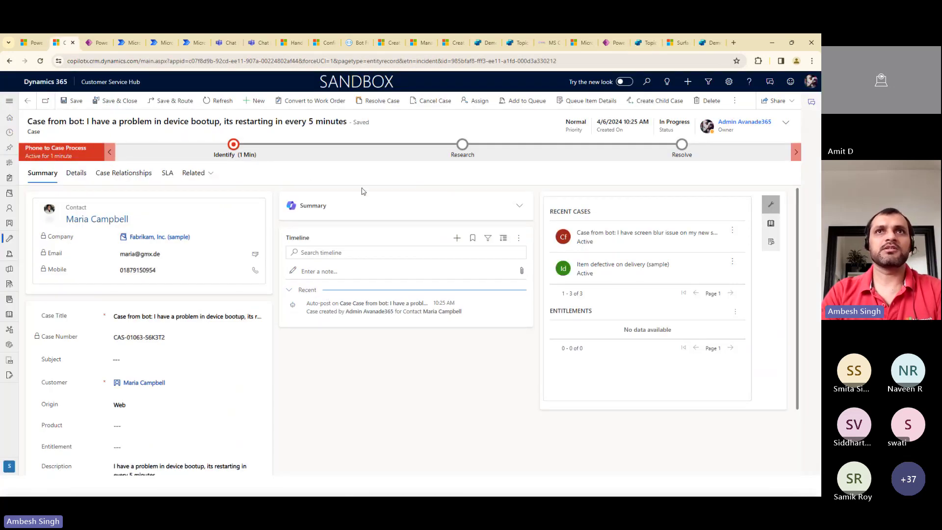
{"action": "left_click", "coordinate": [219, 101]}
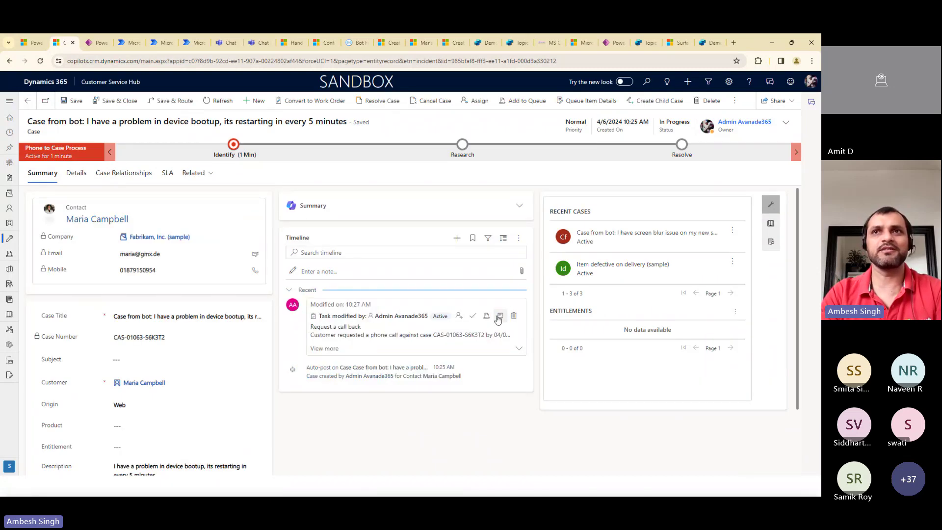
{"action": "left_click", "coordinate": [352, 317]}
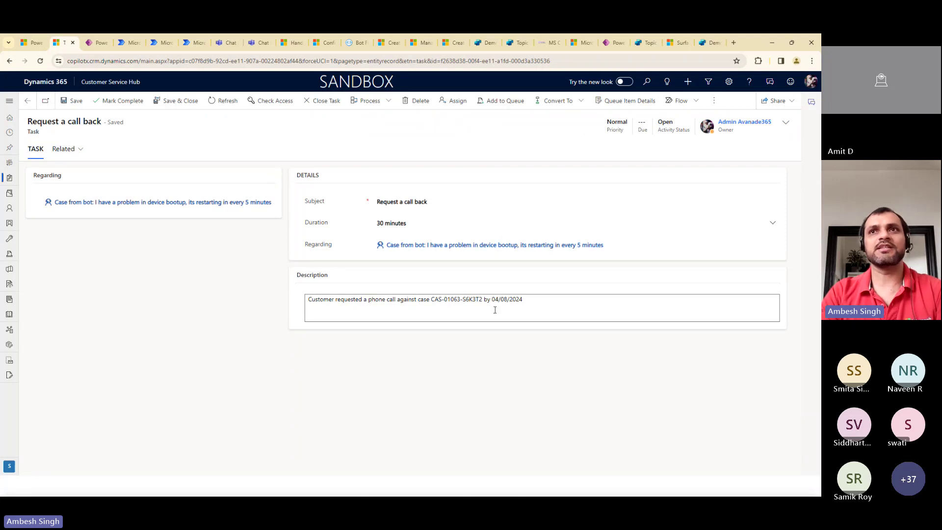
{"action": "left_click_drag", "start_coordinate": [526, 303], "coordinate": [268, 325]}
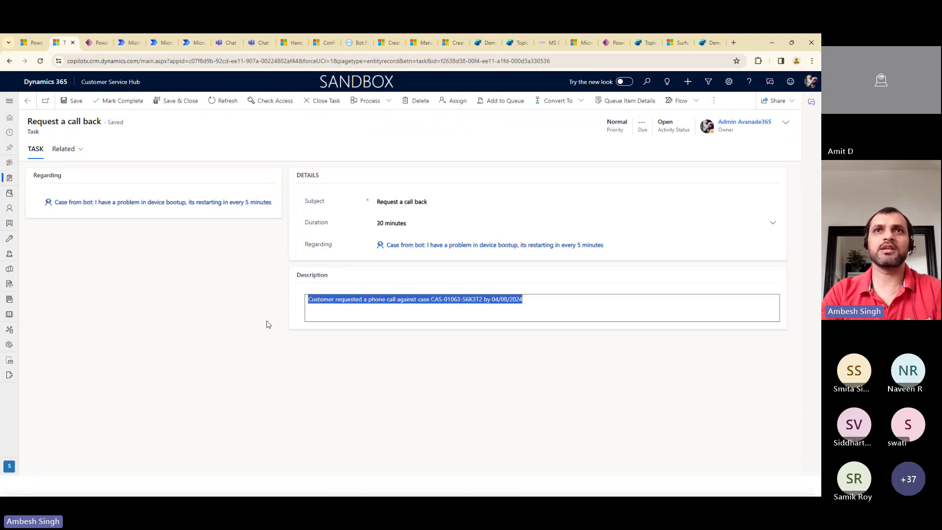